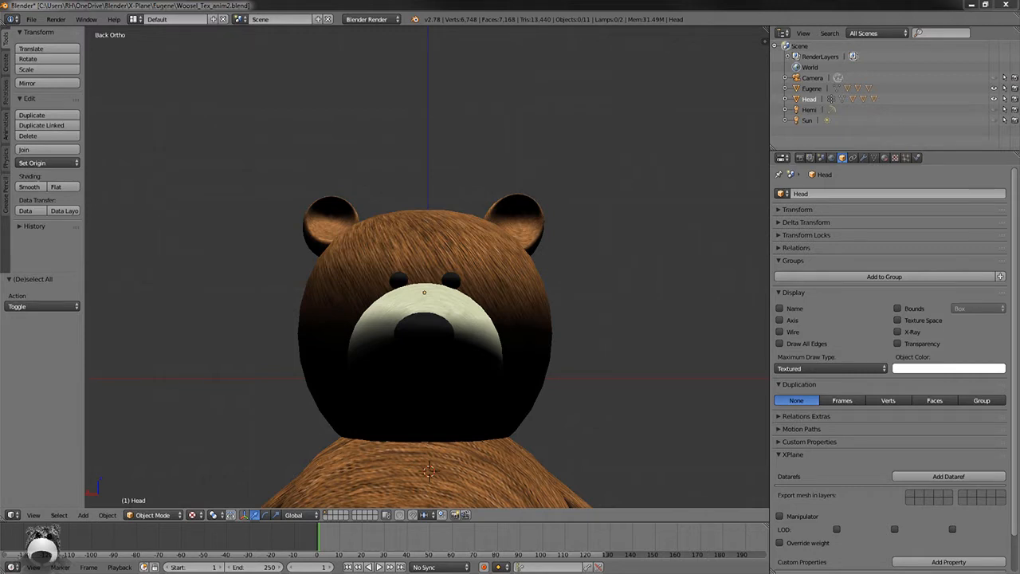
scroll(606, 150, down, 5)
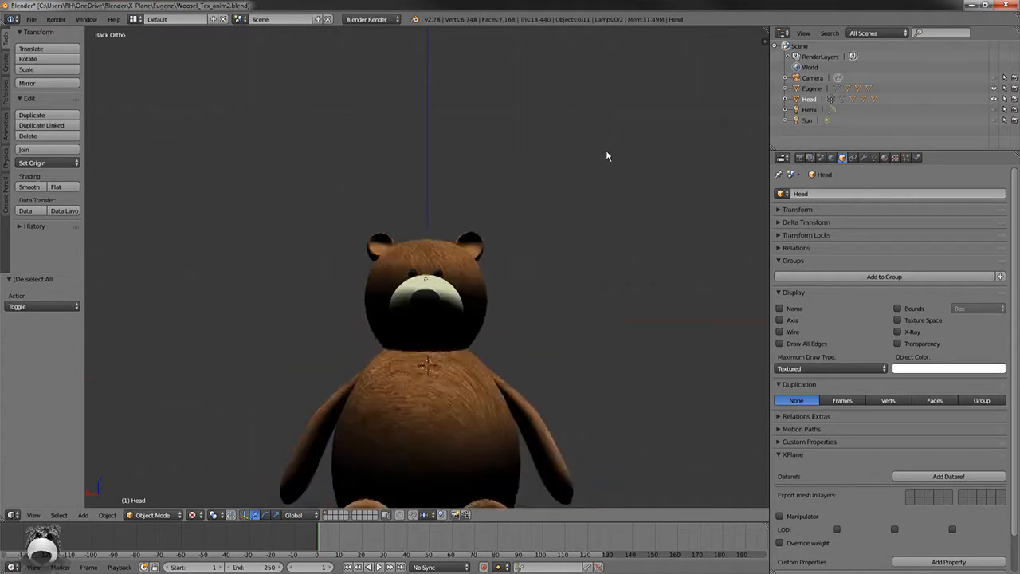
scroll(603, 154, up, 5)
scroll(604, 156, down, 6)
scroll(604, 156, up, 1)
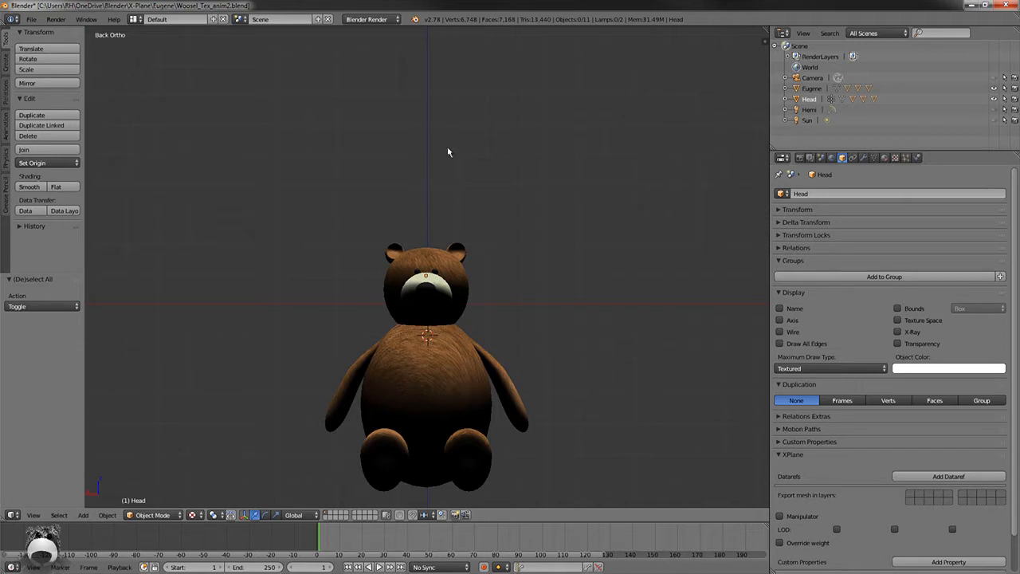
scroll(515, 220, up, 4)
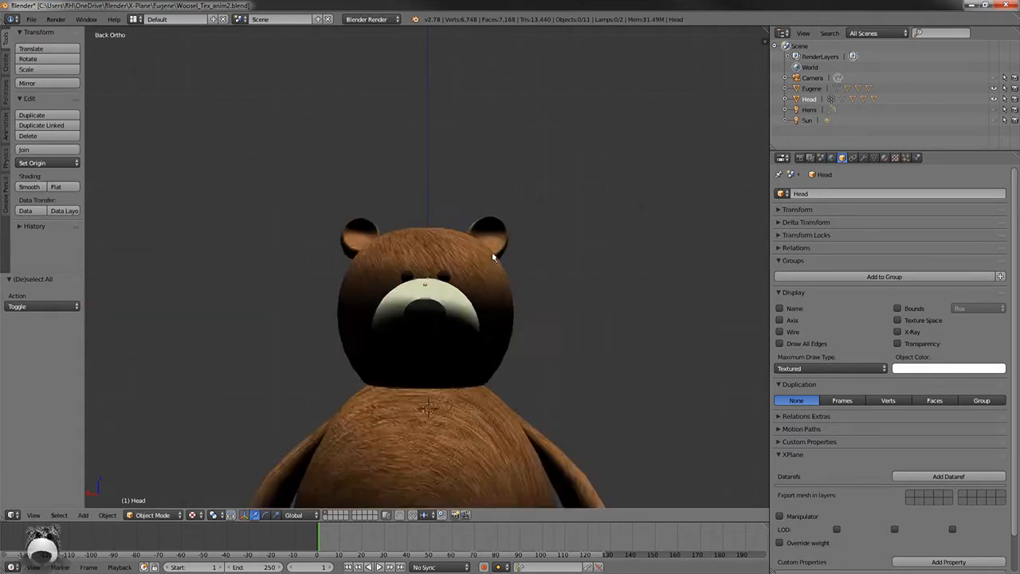
scroll(493, 257, down, 5)
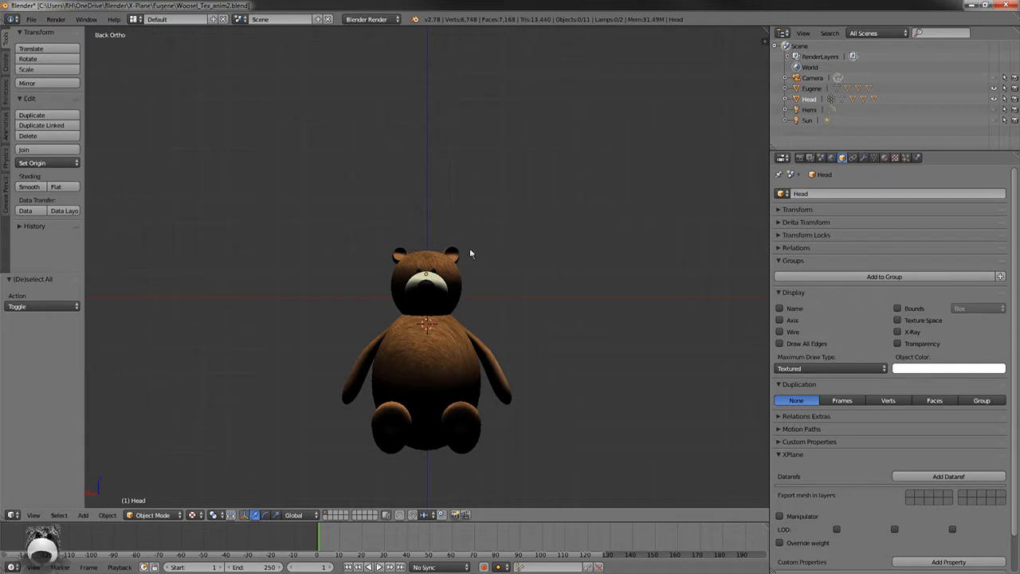
Find the Import/Export XPlane add-on by searching the user preferences for "xplane", and save the user settings
click(33, 20)
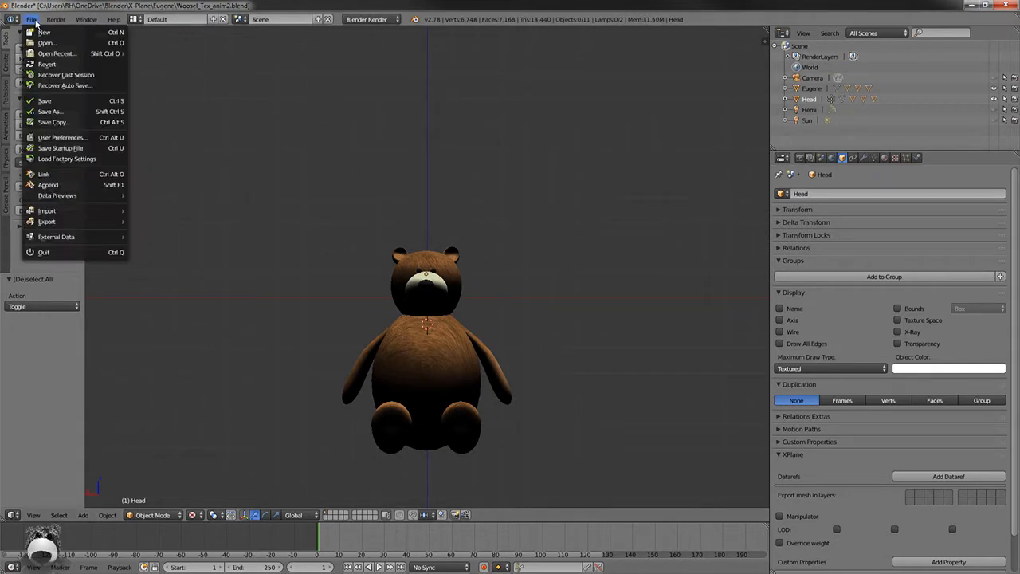
click(66, 139)
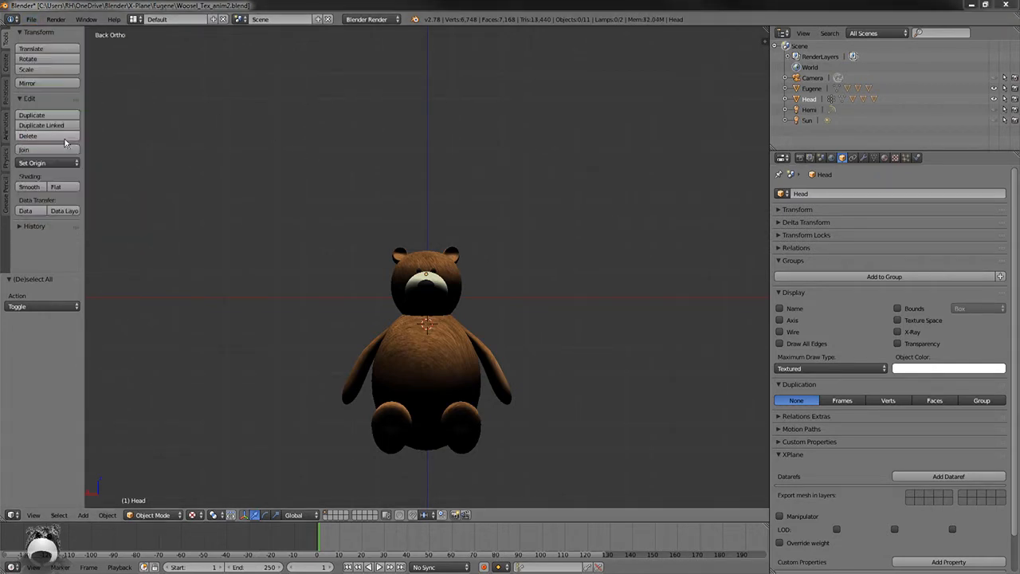
drag(448, 102, 381, 129)
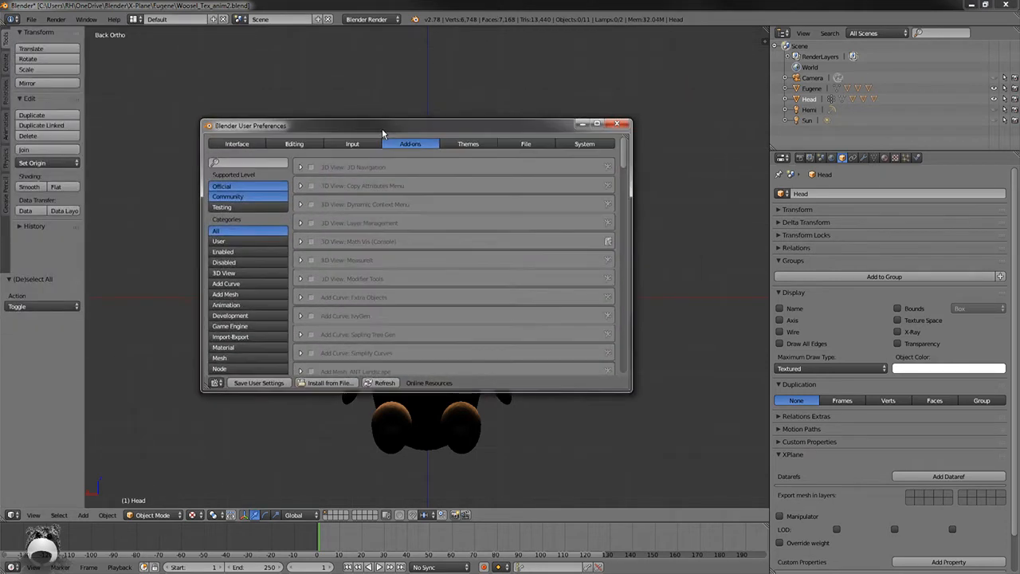
click(224, 158)
text(xplane)
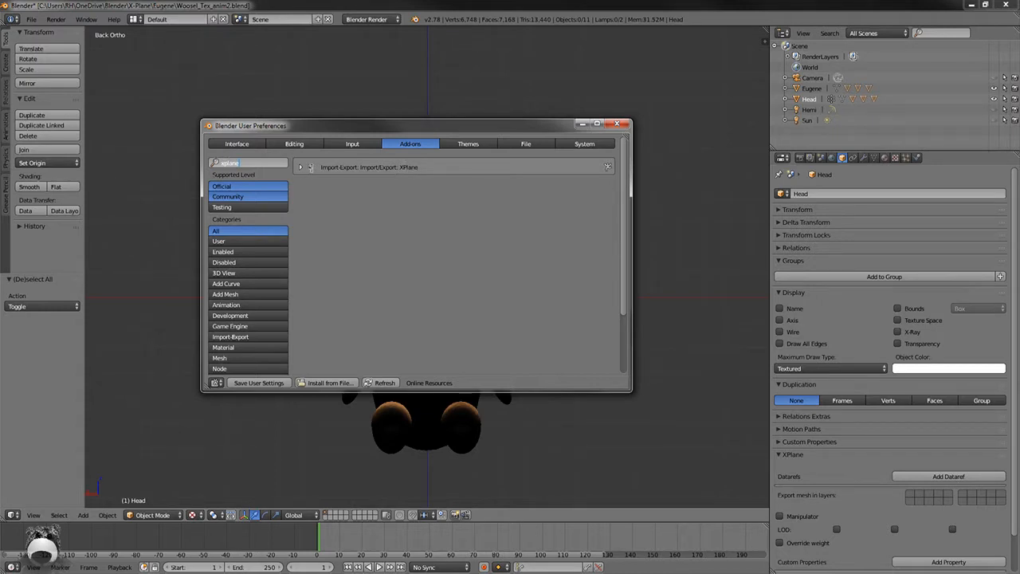
click(251, 385)
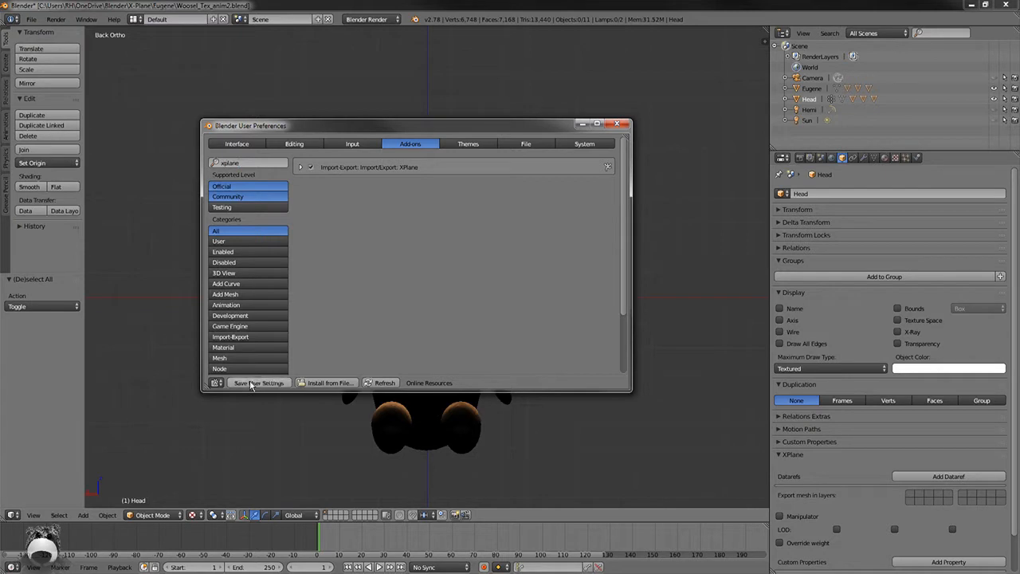
click(616, 123)
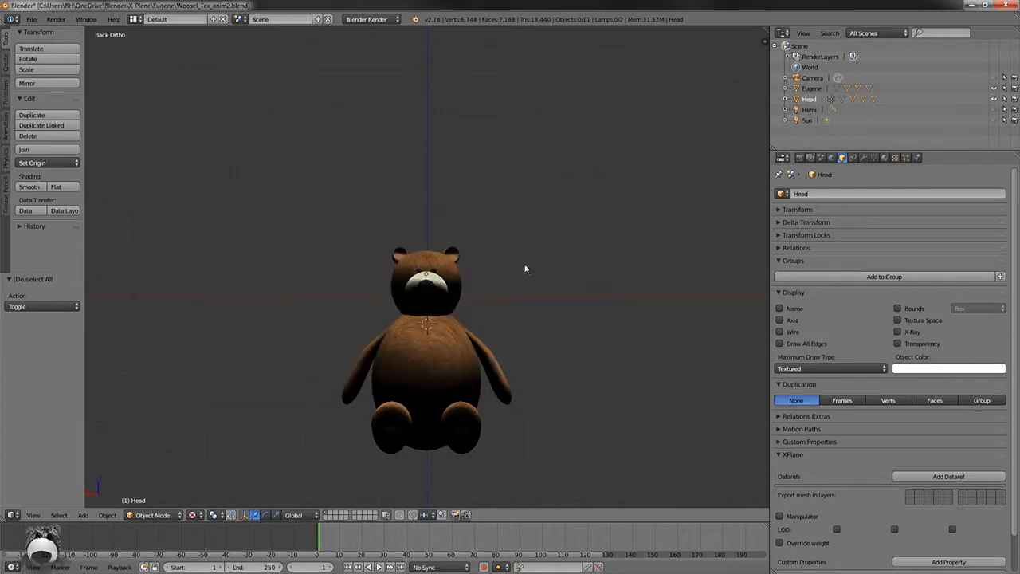
scroll(482, 283, up, 3)
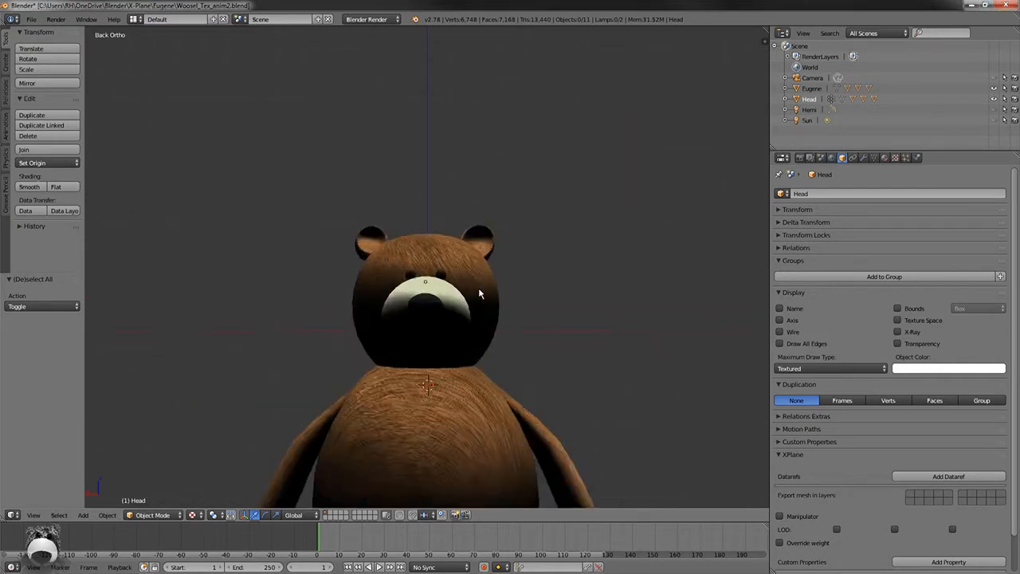
scroll(481, 292, up, 3)
scroll(480, 290, down, 6)
scroll(478, 291, up, 3)
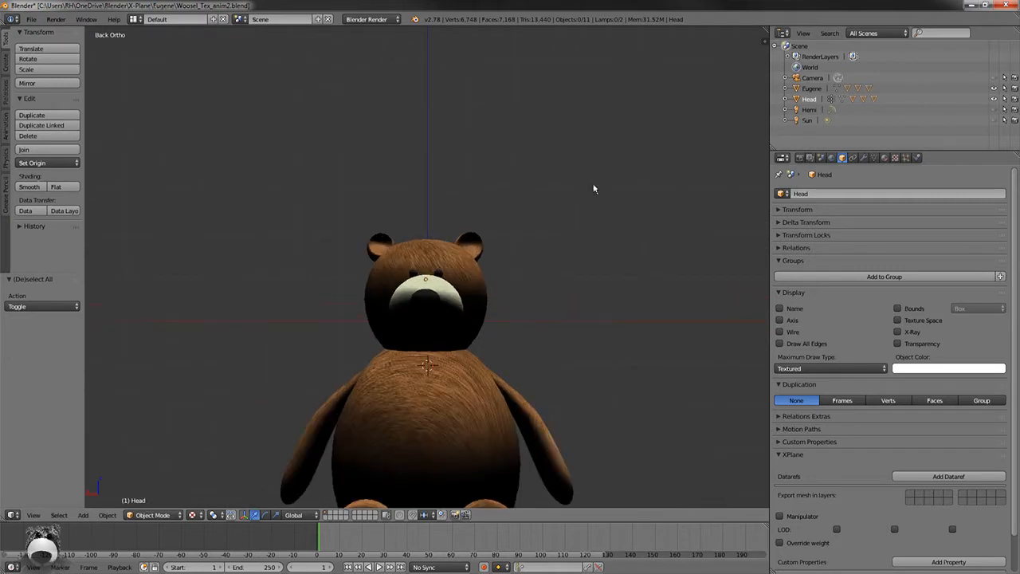
Examine the parts of the Eugene body by expanding its hierarchy and selecting Arm left, Arm right and Feet individually
click(811, 88)
scroll(672, 175, down, 3)
scroll(630, 228, up, 3)
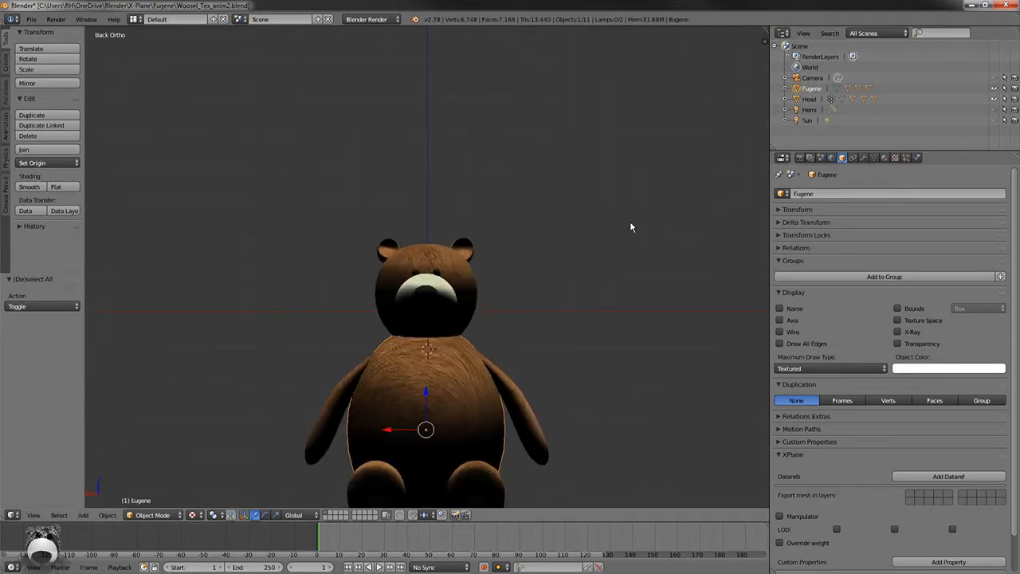
scroll(630, 227, down, 2)
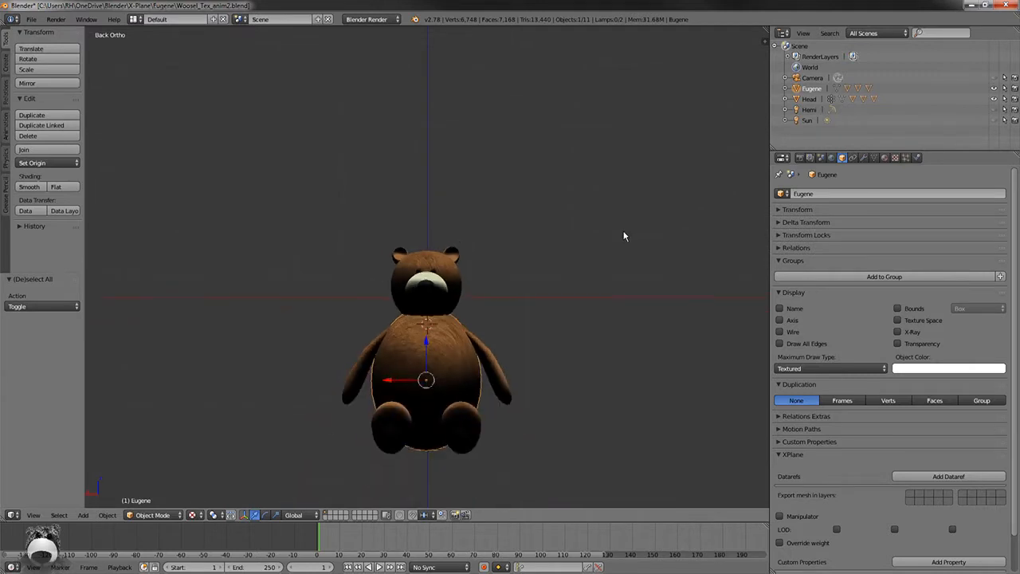
click(785, 88)
click(825, 110)
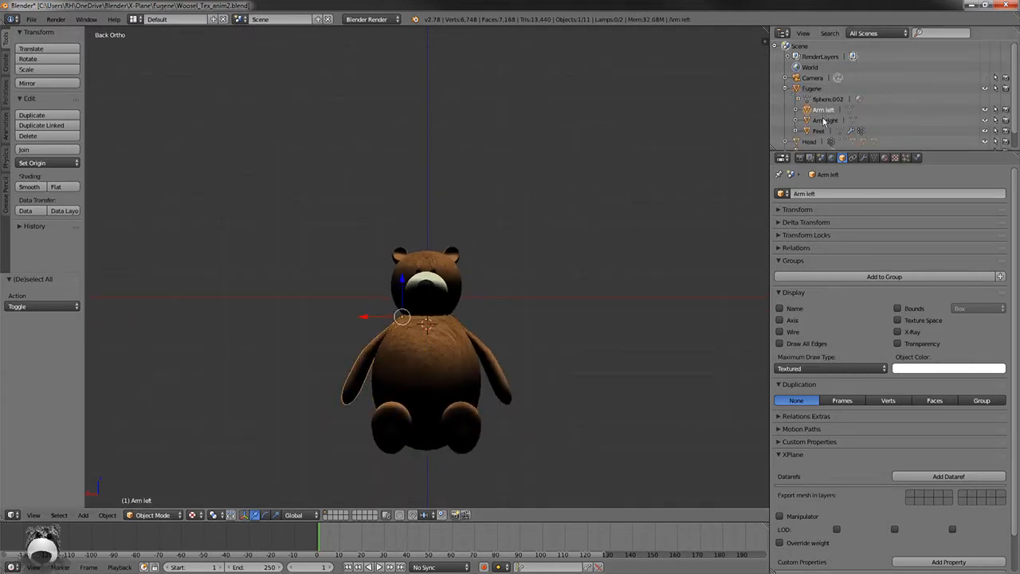
click(825, 121)
click(824, 132)
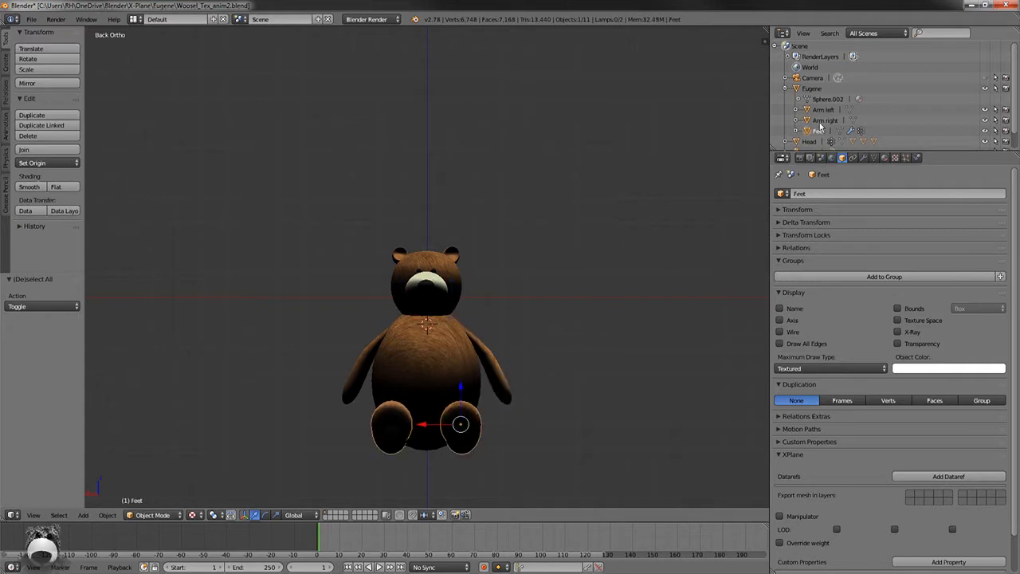
click(820, 120)
click(823, 110)
click(812, 89)
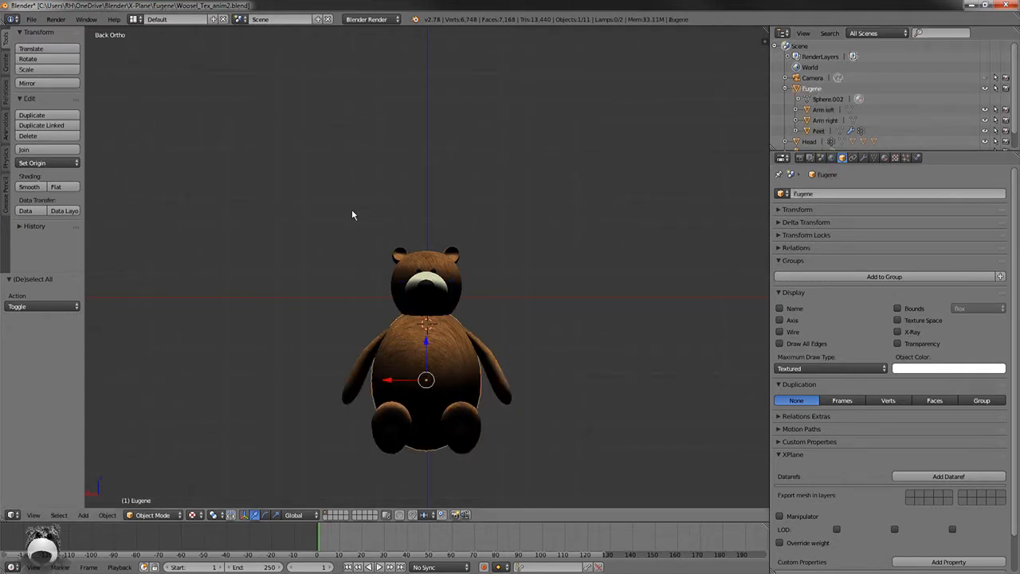
click(815, 121)
click(819, 130)
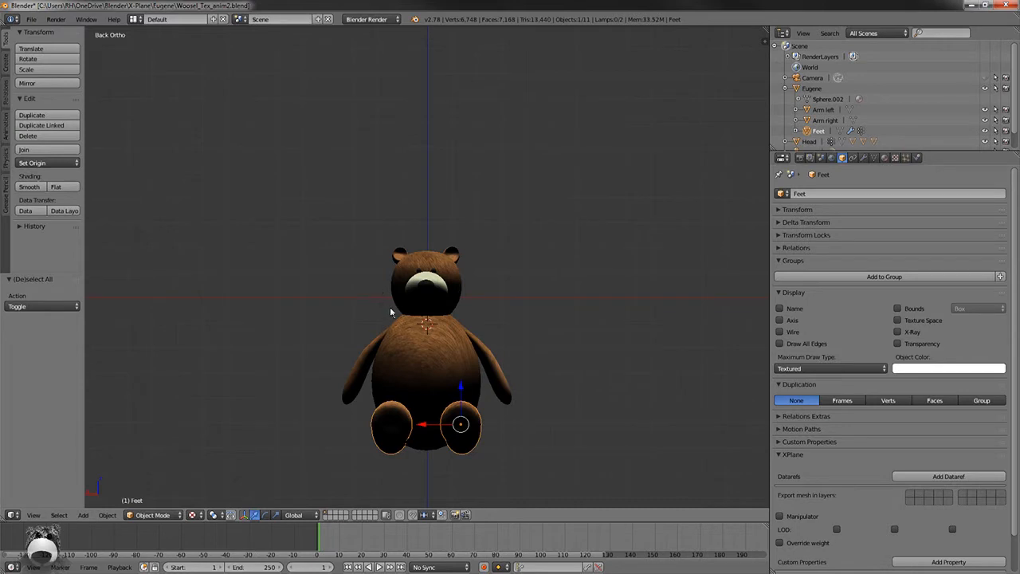
scroll(467, 246, up, 5)
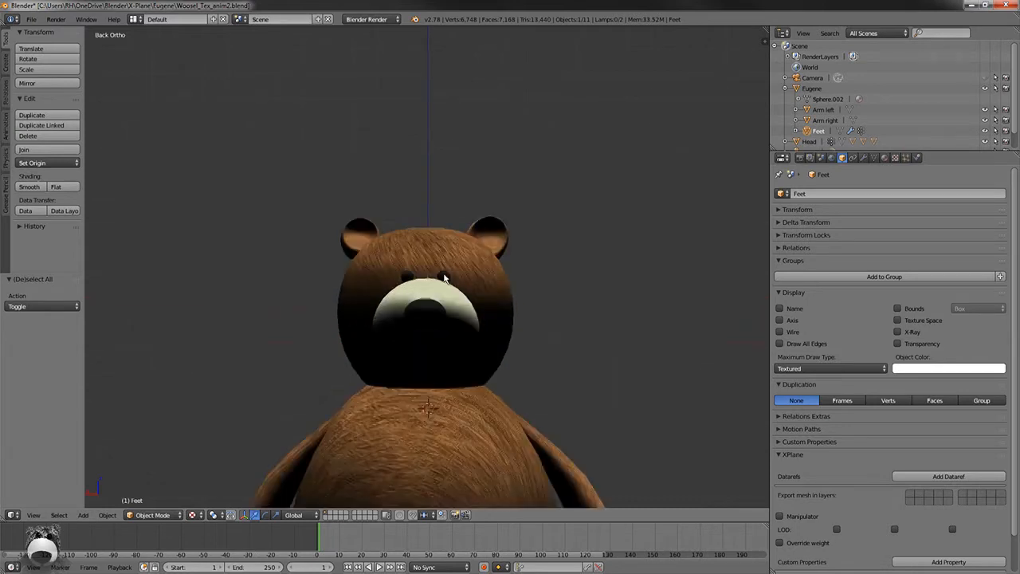
scroll(434, 279, down, 3)
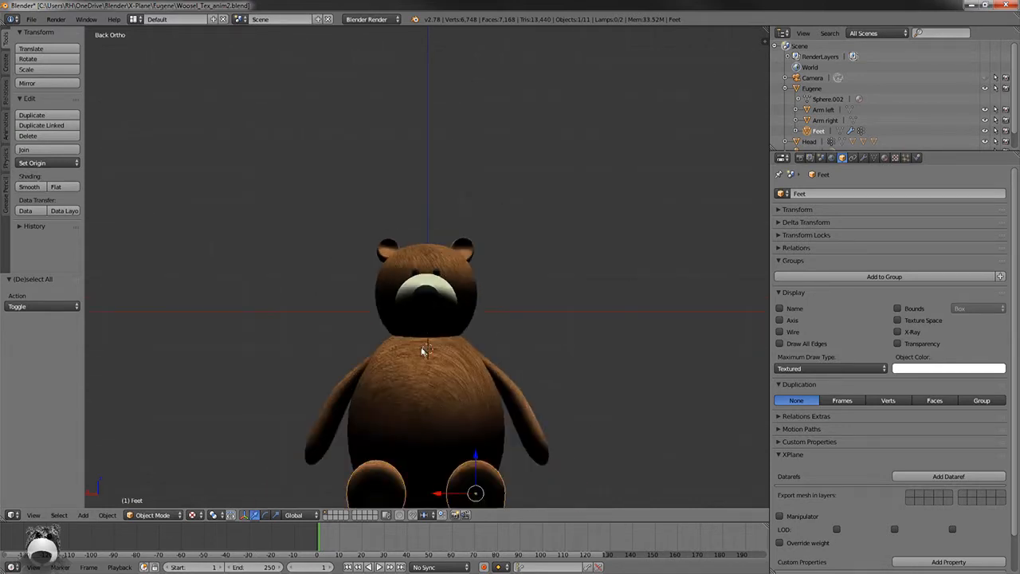
scroll(421, 353, down, 1)
scroll(416, 351, up, 3)
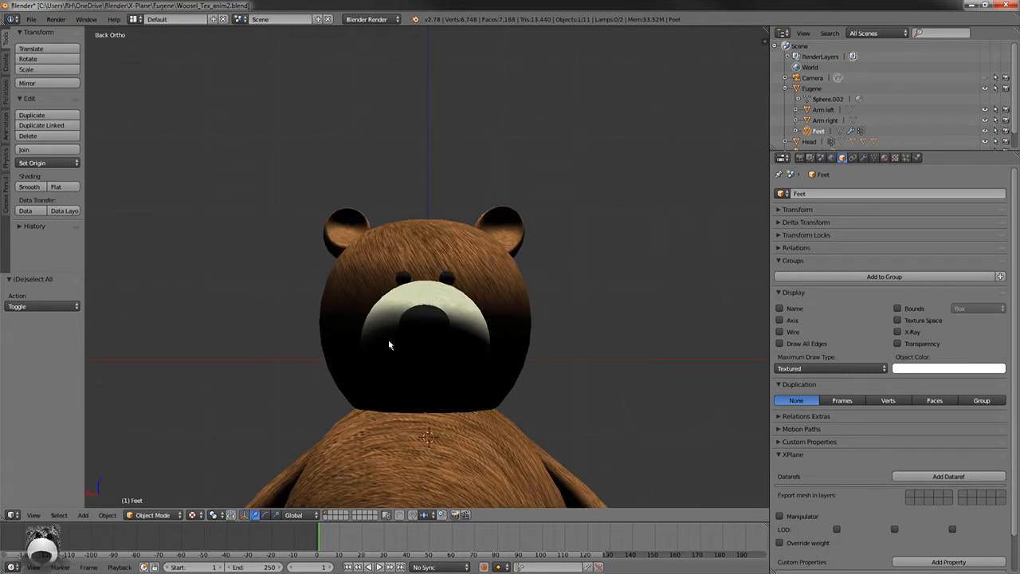
scroll(411, 346, down, 2)
scroll(410, 346, up, 2)
scroll(410, 346, down, 4)
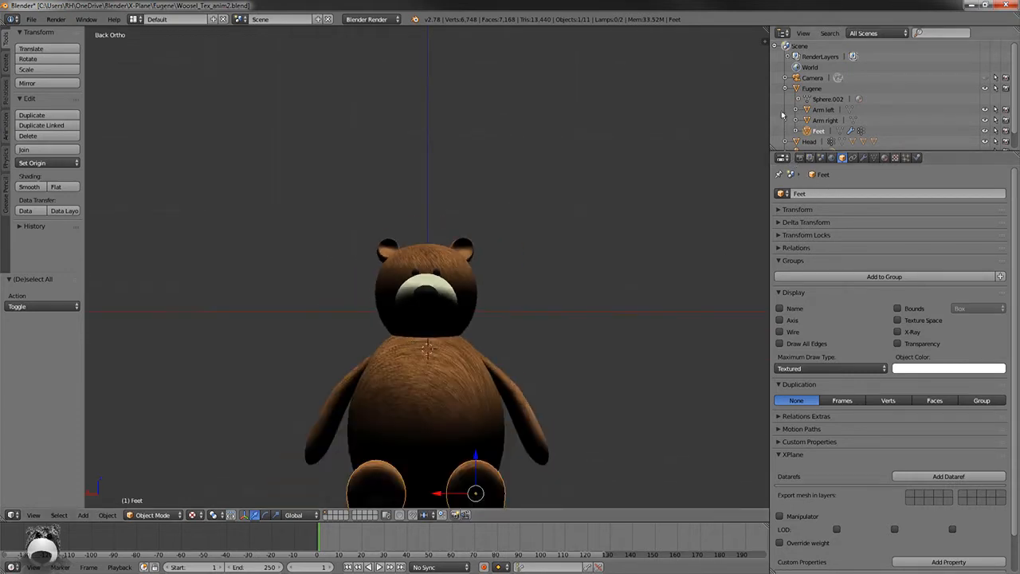
Collapse the Eugene hierarchy, try moving the body along the Z axis, and undo the move
click(786, 89)
click(812, 90)
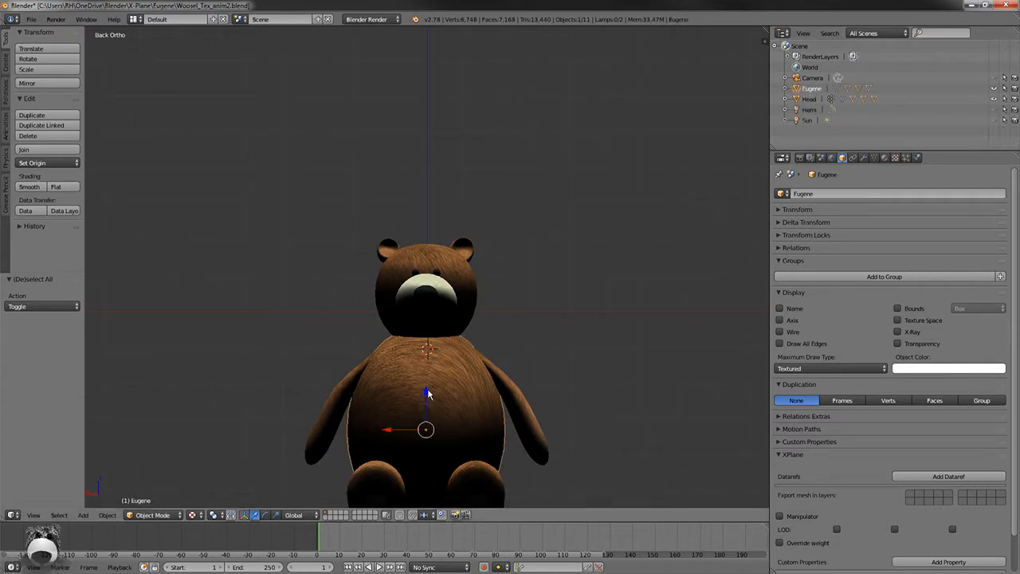
key(g)
key(z)
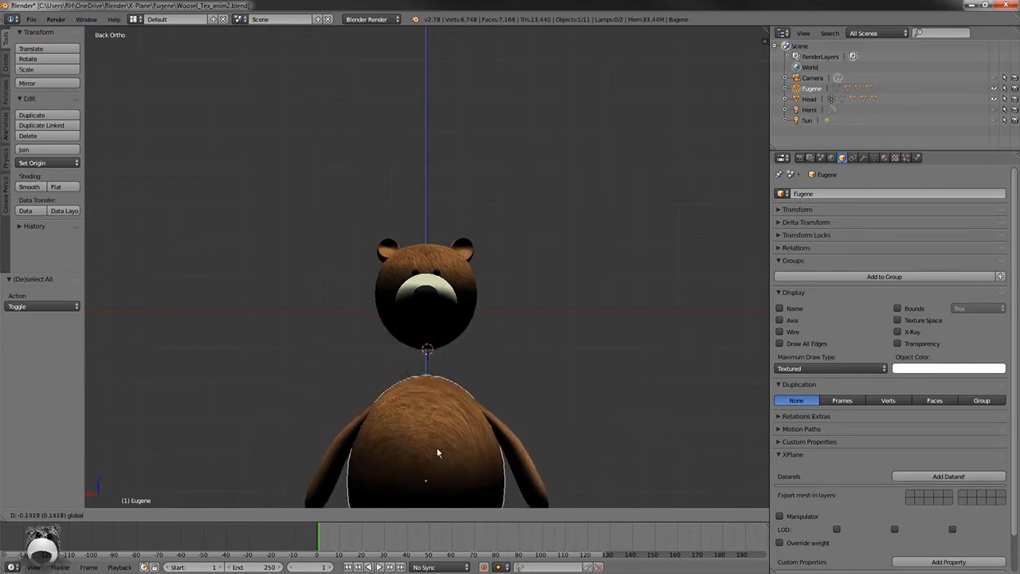
click(451, 390)
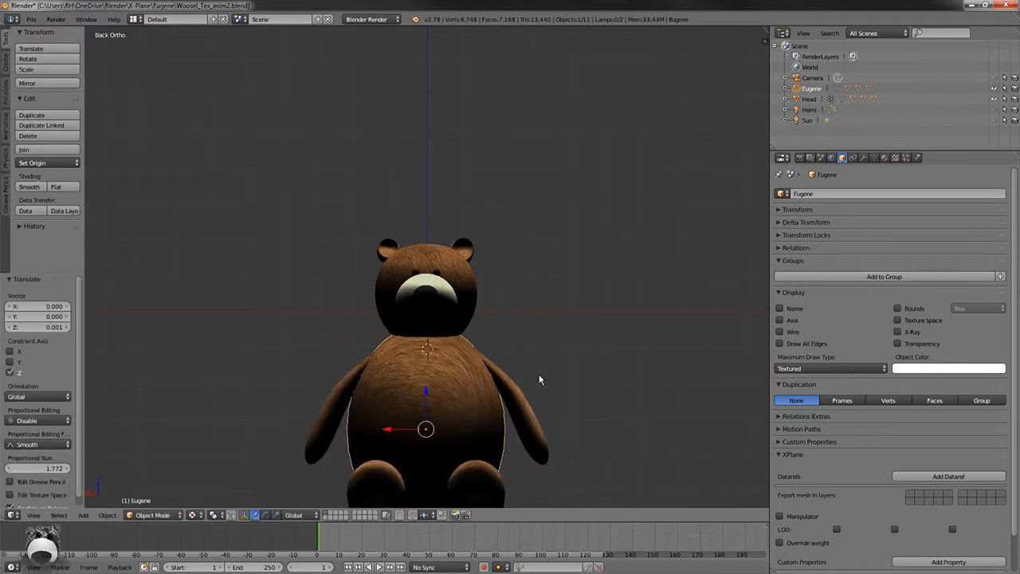
key(ctrl+z)
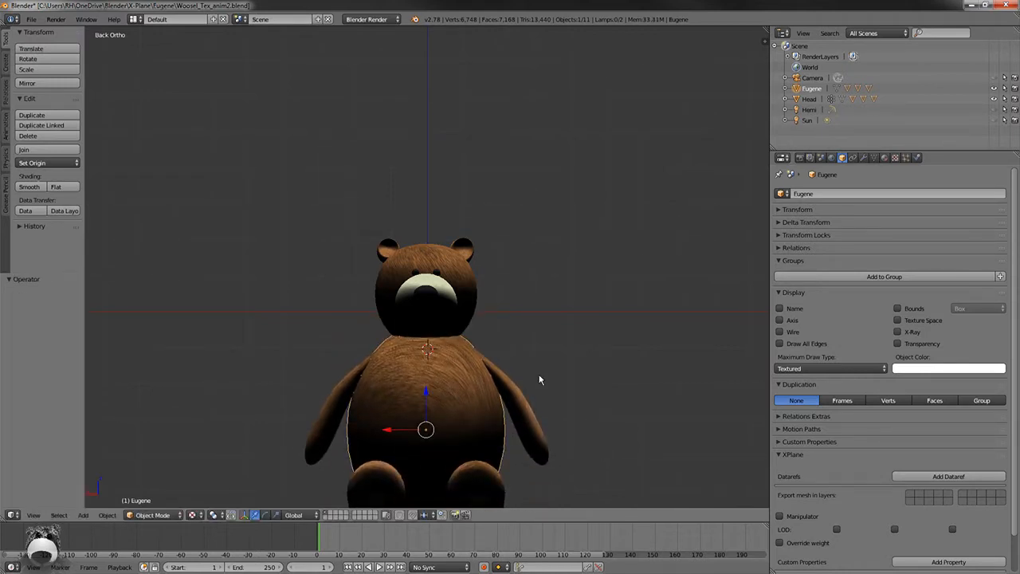
Select the Head, try moving it along the Z axis, and undo the move
click(809, 98)
key(g)
key(z)
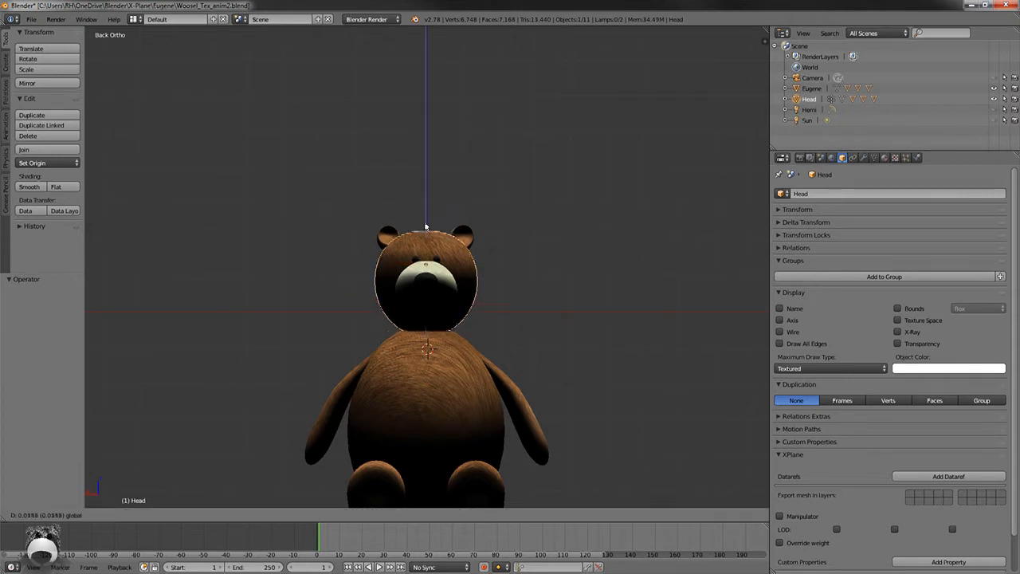
click(437, 233)
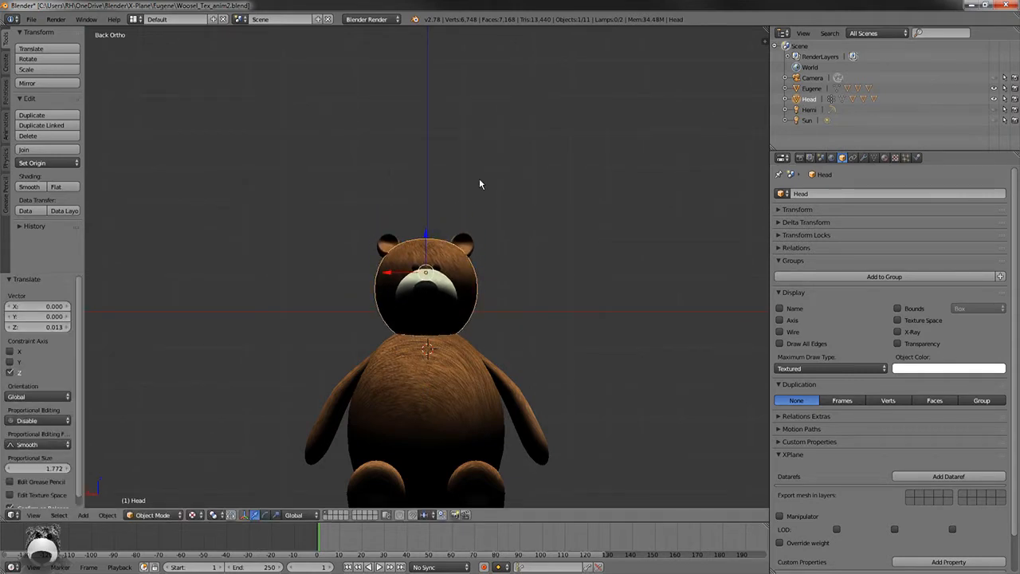
key(ctrl+z)
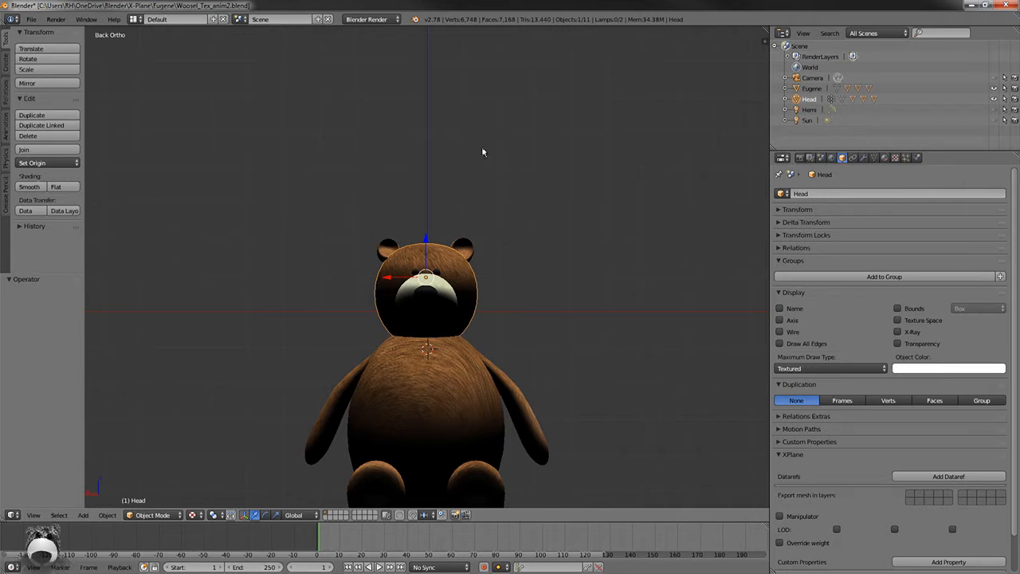
Apply the rotation and scale to the Head object
scroll(489, 171, up, 3)
scroll(491, 172, down, 1)
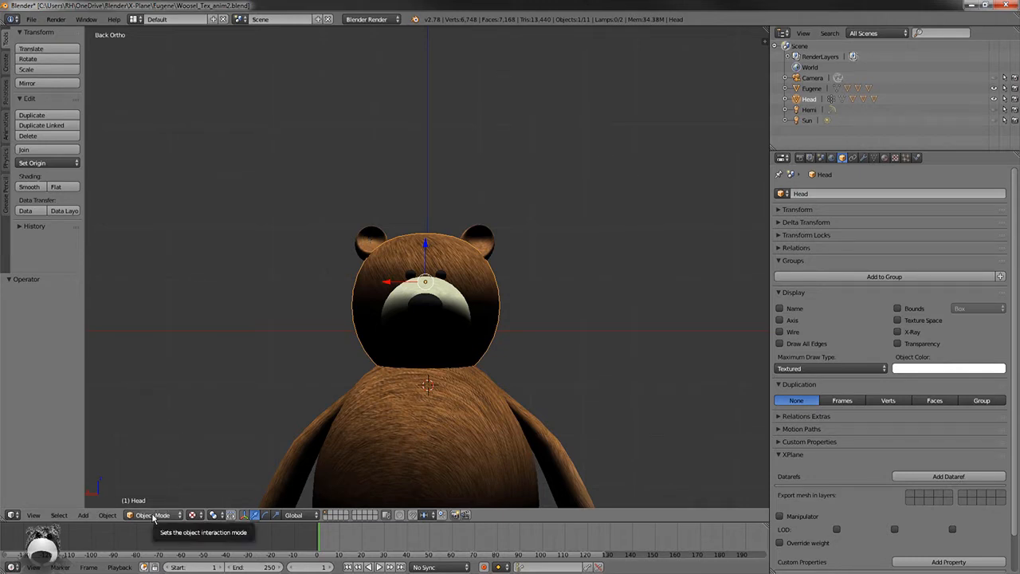
click(102, 518)
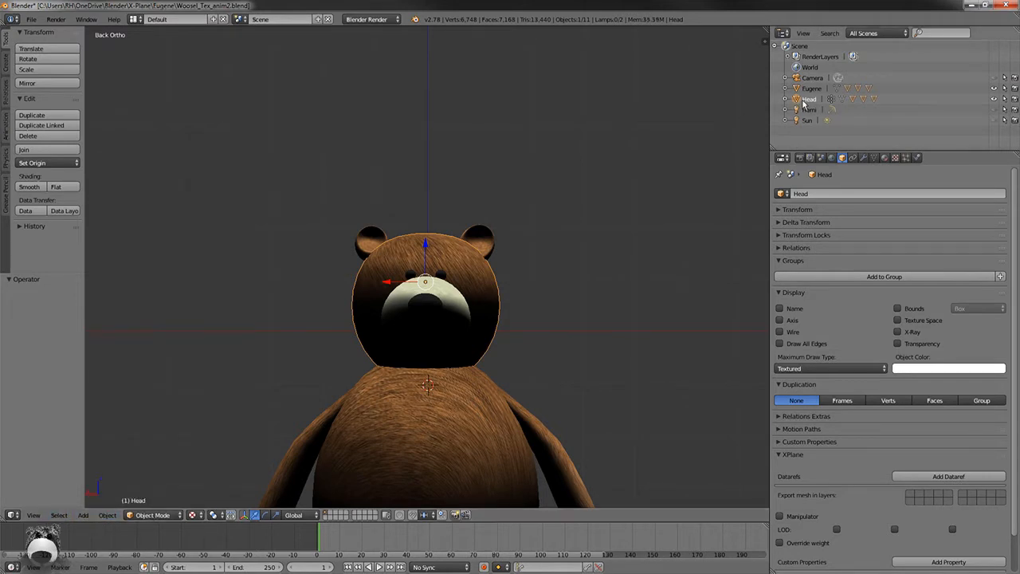
click(107, 515)
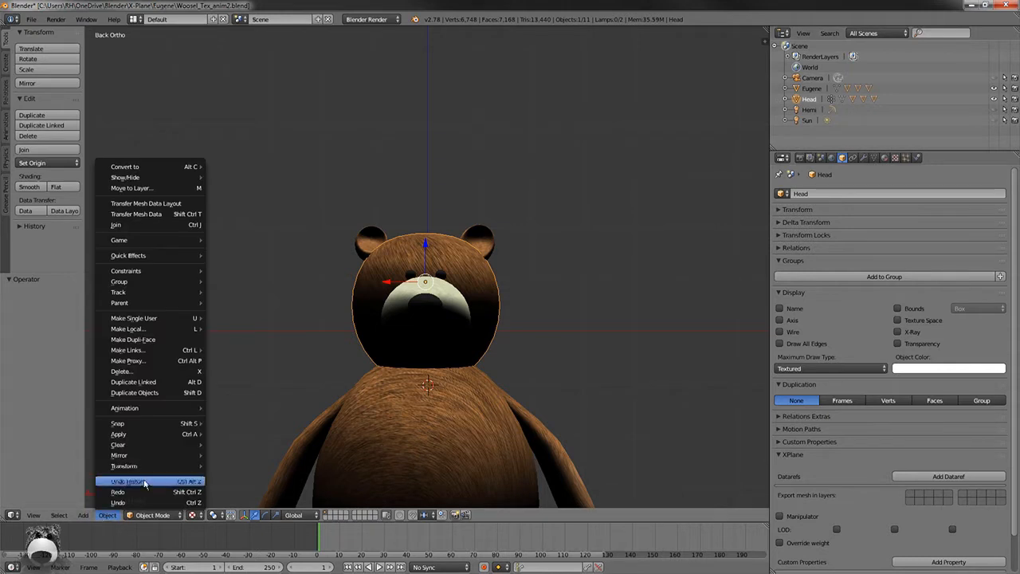
mouse_move(165, 436)
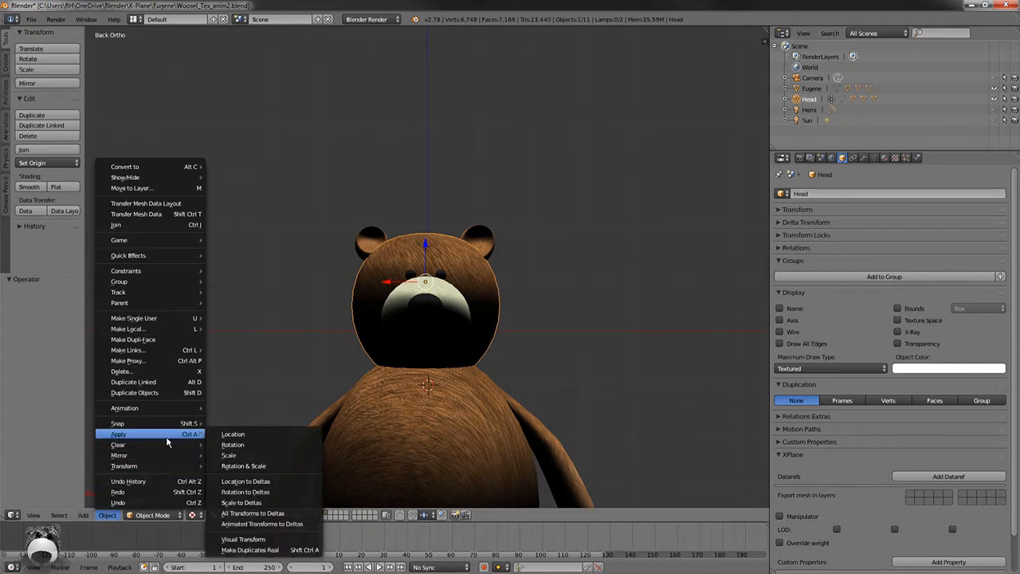
click(280, 467)
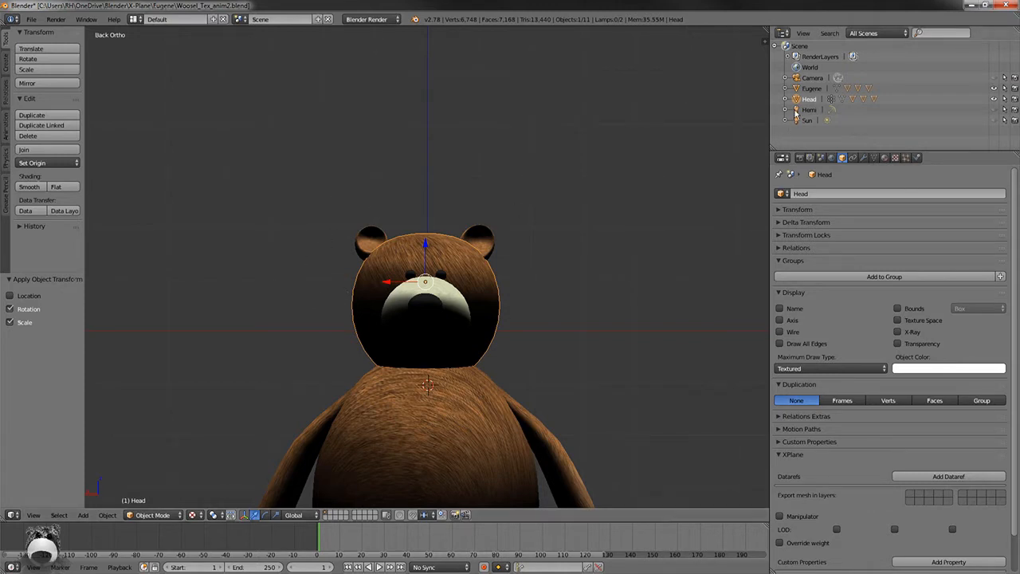
Add a single-bone armature at the 3D cursor at the bear's neck and enable its X-Ray display
click(84, 515)
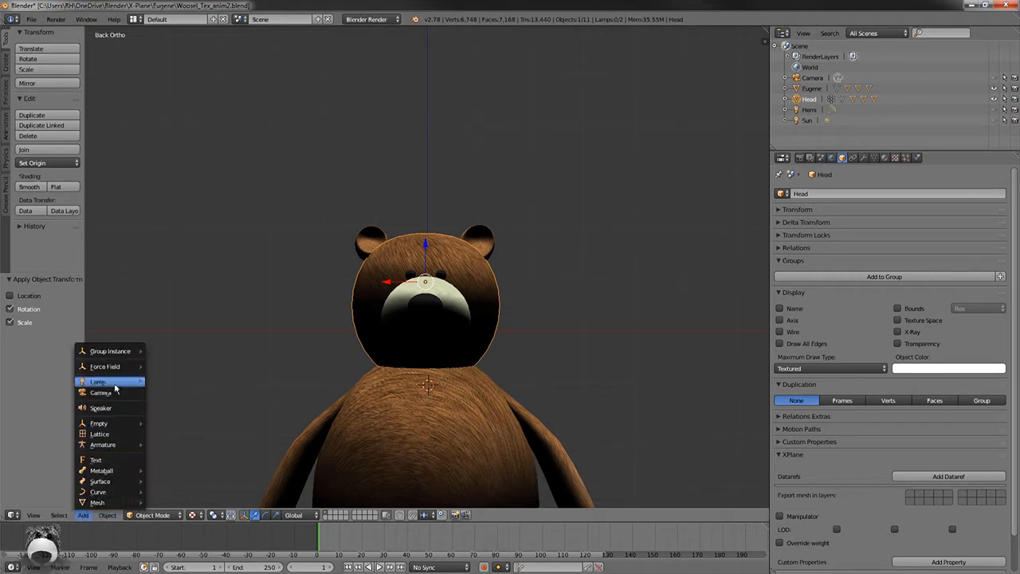
mouse_move(121, 445)
click(169, 445)
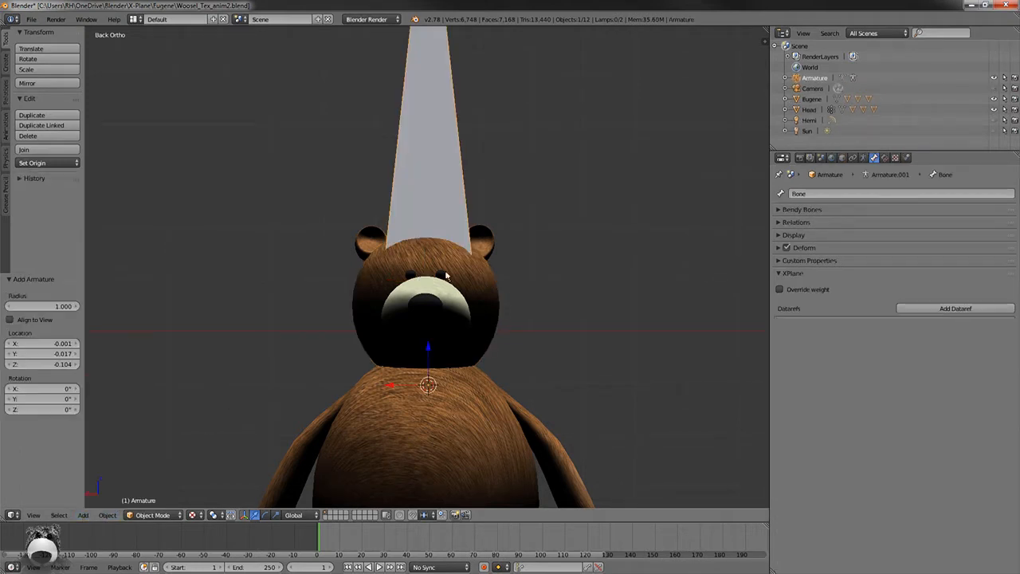
scroll(447, 275, down, 2)
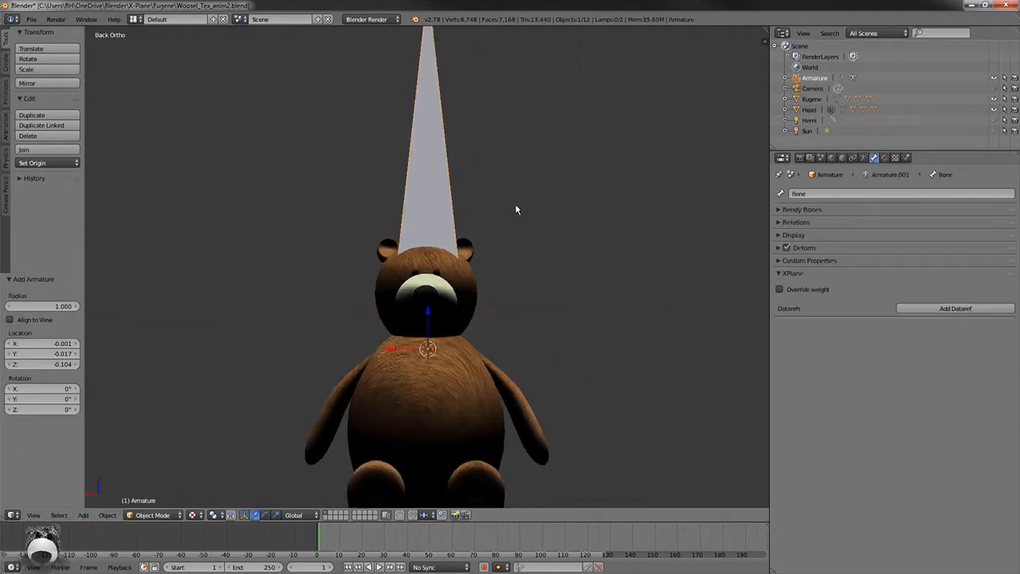
click(843, 157)
click(901, 320)
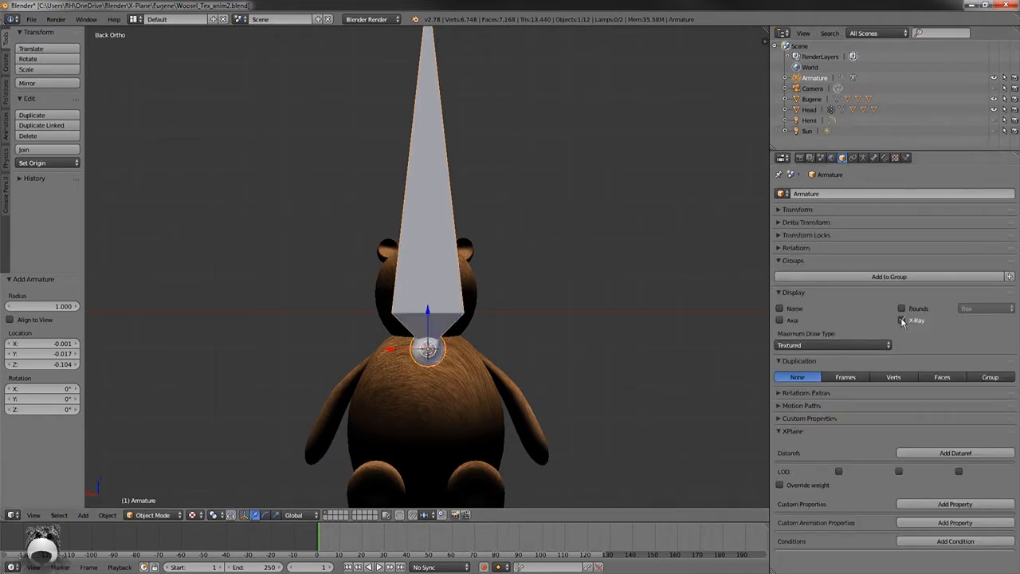
In Edit Mode, lower the bone's tip along the Z axis by about 0.709 to the crown of the bear's head
scroll(569, 211, up, 3)
scroll(567, 209, down, 4)
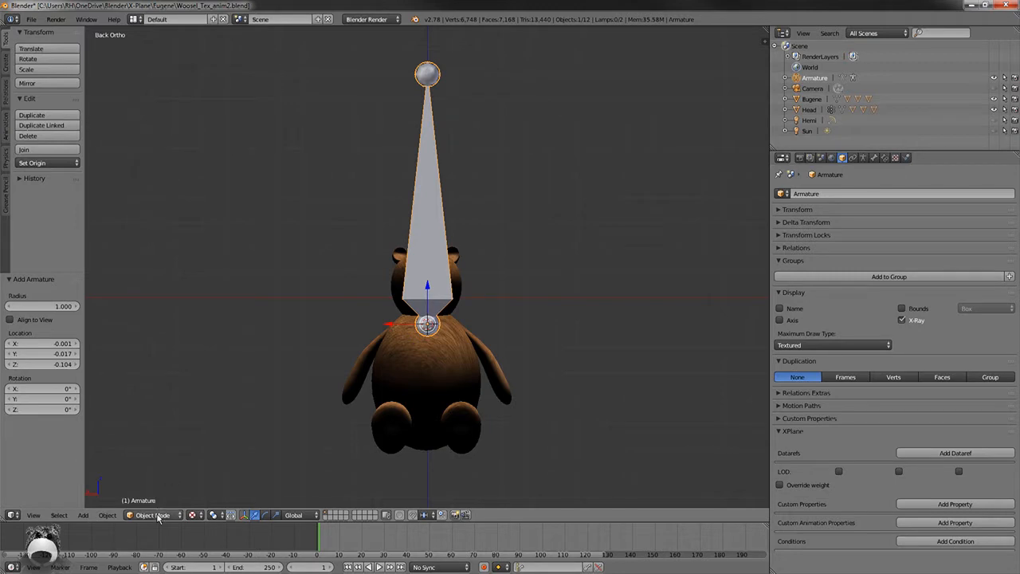
key(Tab)
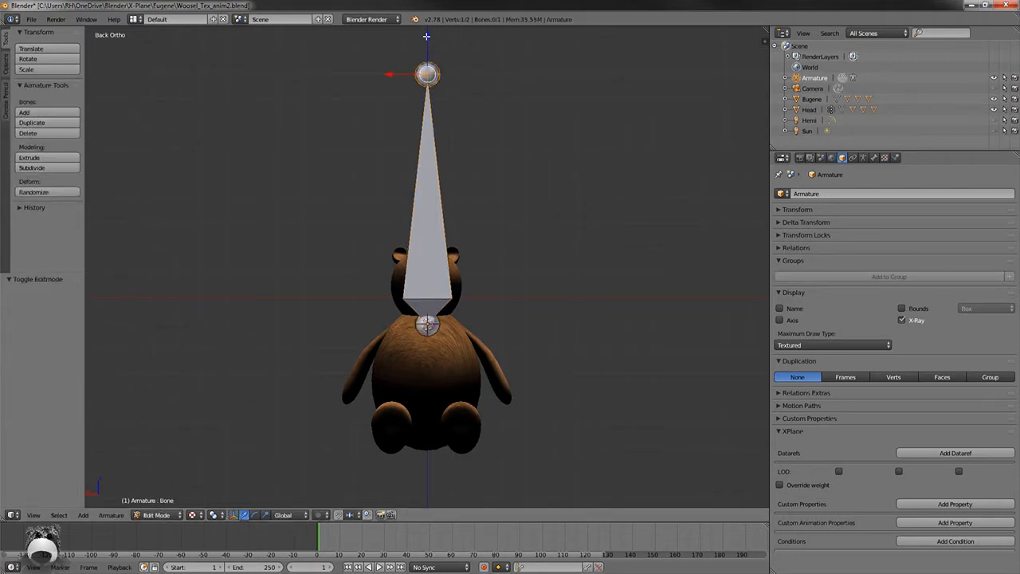
key(g)
key(z)
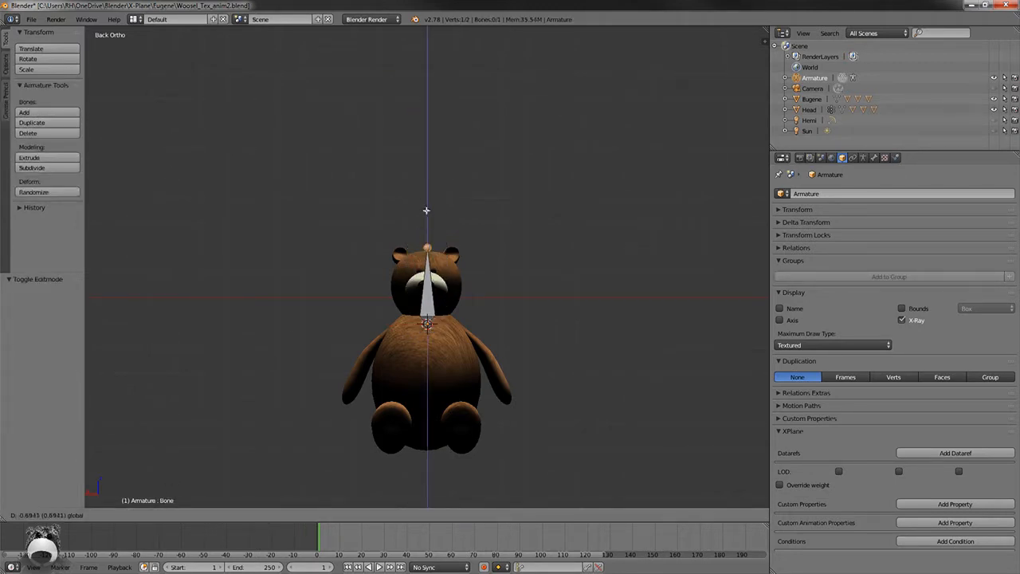
click(427, 214)
scroll(481, 238, up, 3)
scroll(481, 238, up, 3)
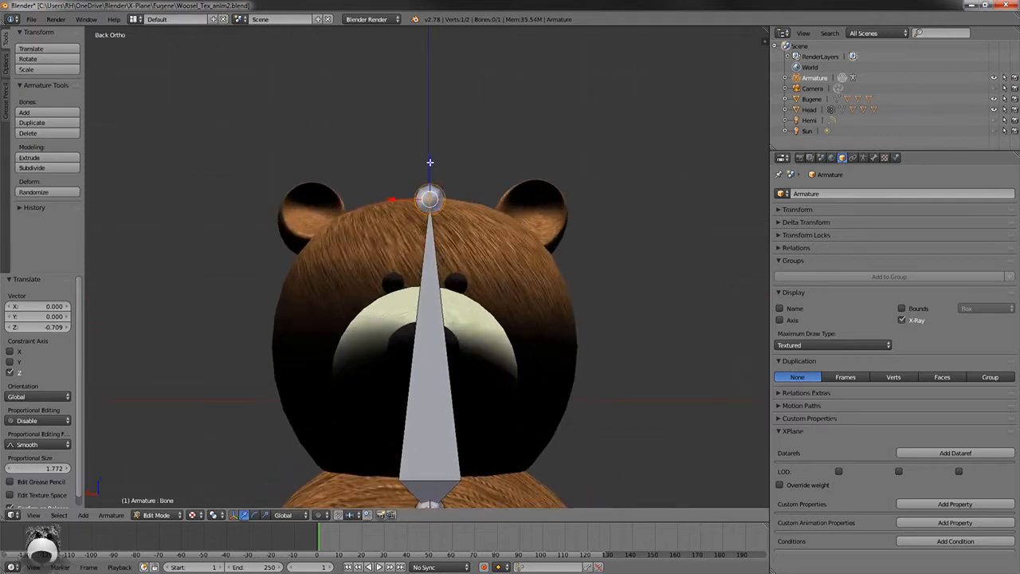
key(g)
key(z)
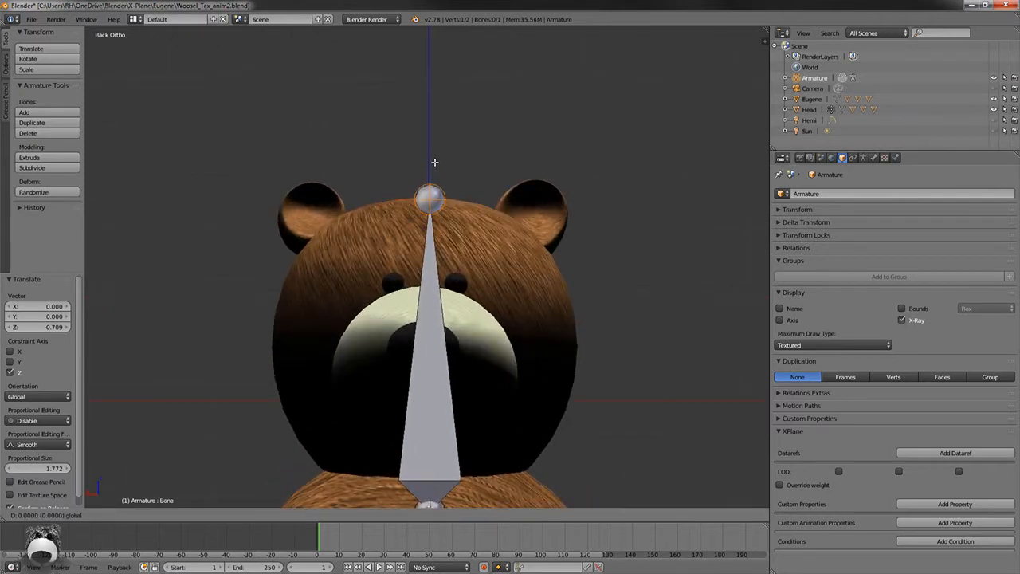
click(433, 161)
scroll(466, 283, down, 3)
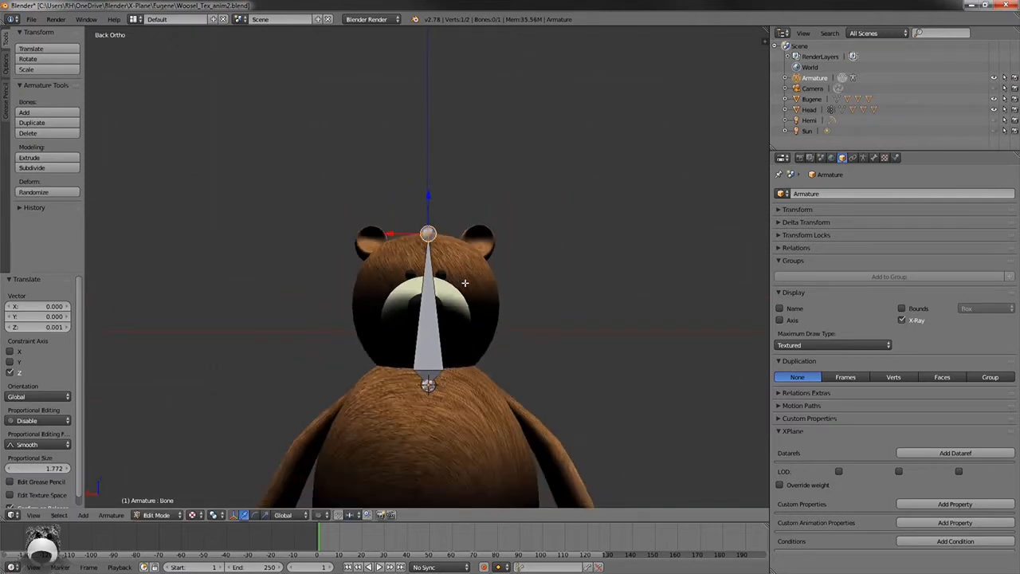
scroll(474, 293, up, 2)
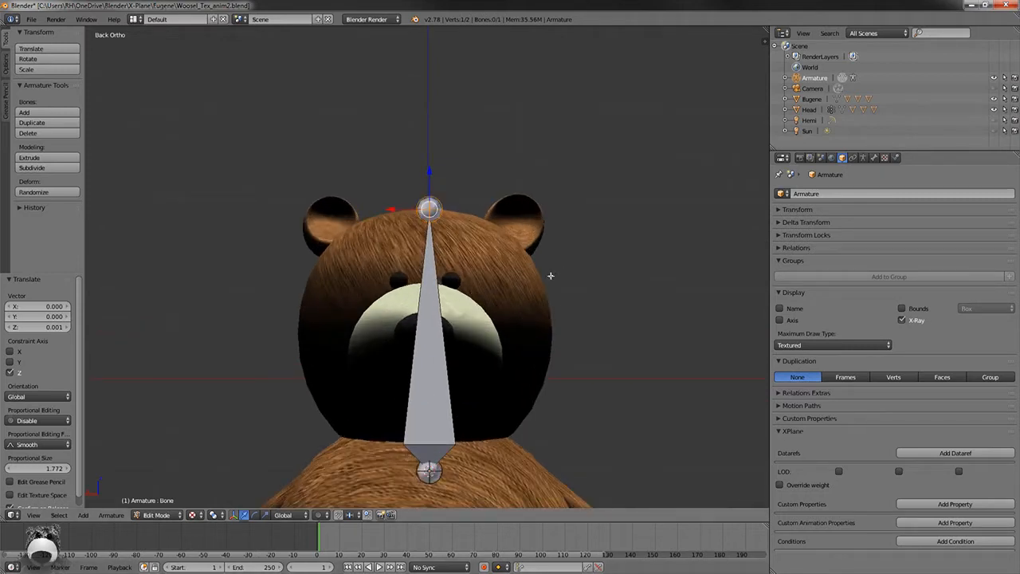
Show the model in wireframe and, in Object Mode, move the armature about 0.005 along the X axis to centre it on the head
key(z)
scroll(477, 312, down, 3)
scroll(476, 313, down, 1)
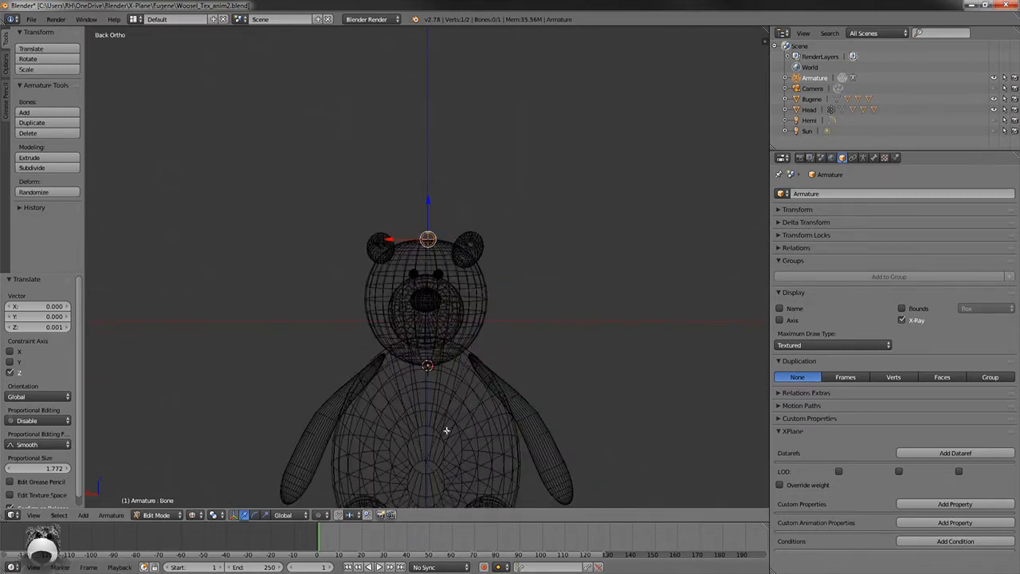
scroll(444, 422, down, 3)
scroll(443, 417, up, 8)
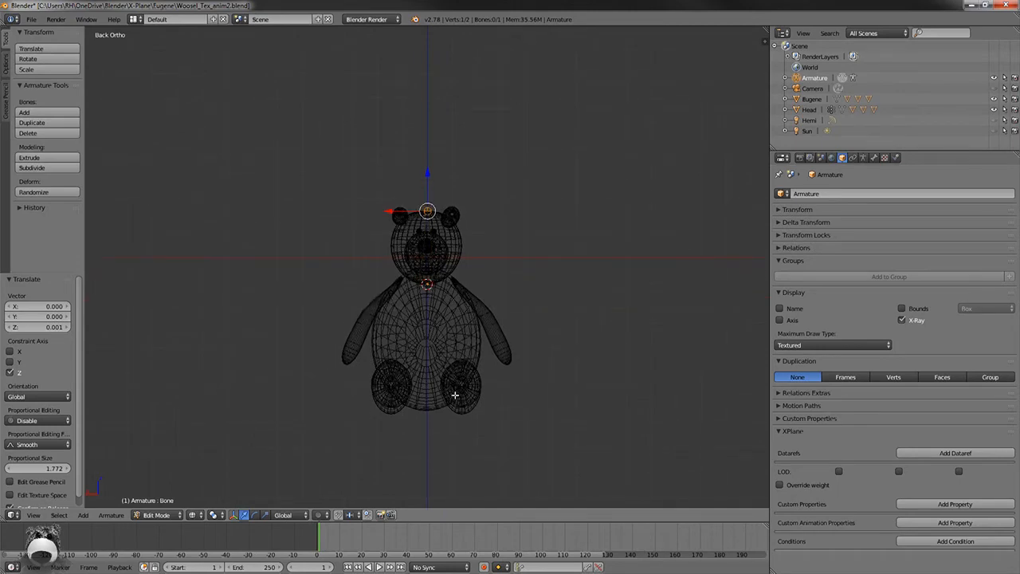
scroll(462, 297, down, 2)
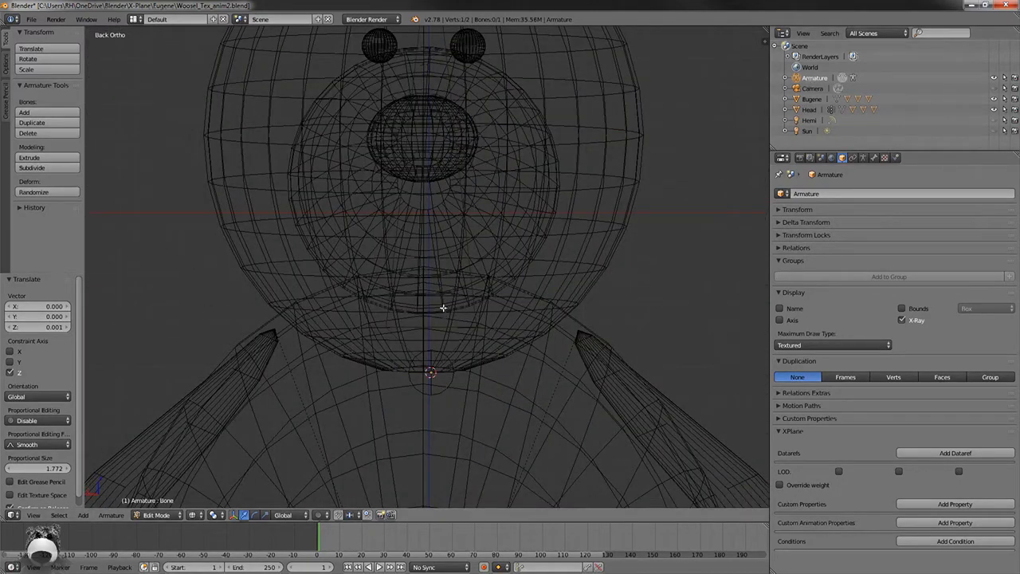
key(Tab)
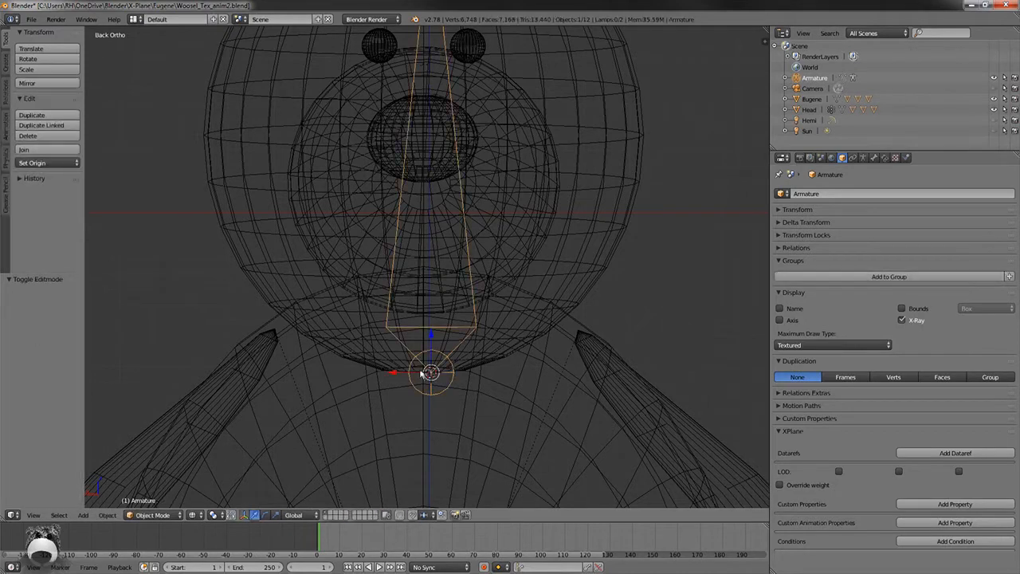
key(g)
key(x)
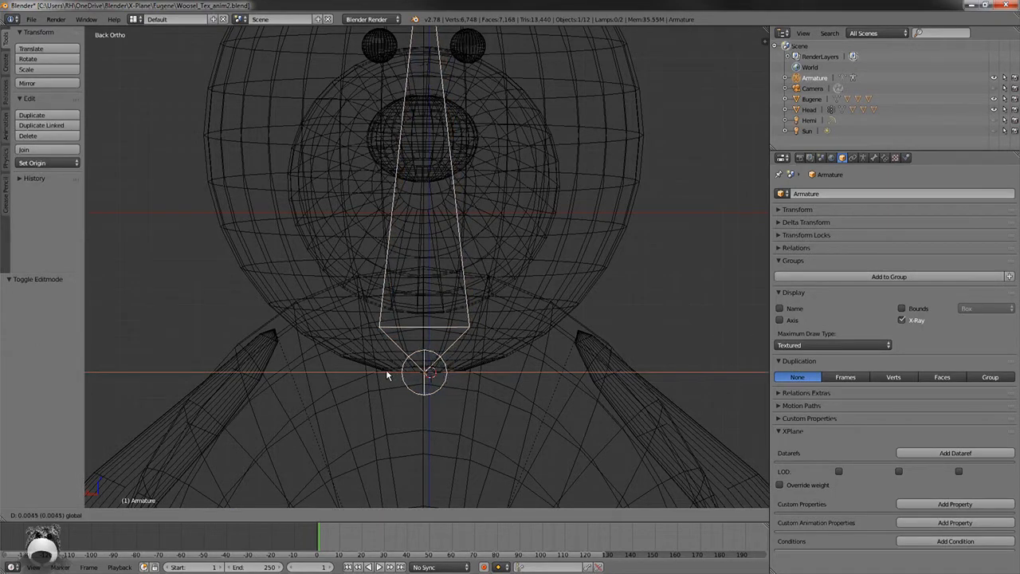
click(385, 371)
scroll(500, 231, down, 3)
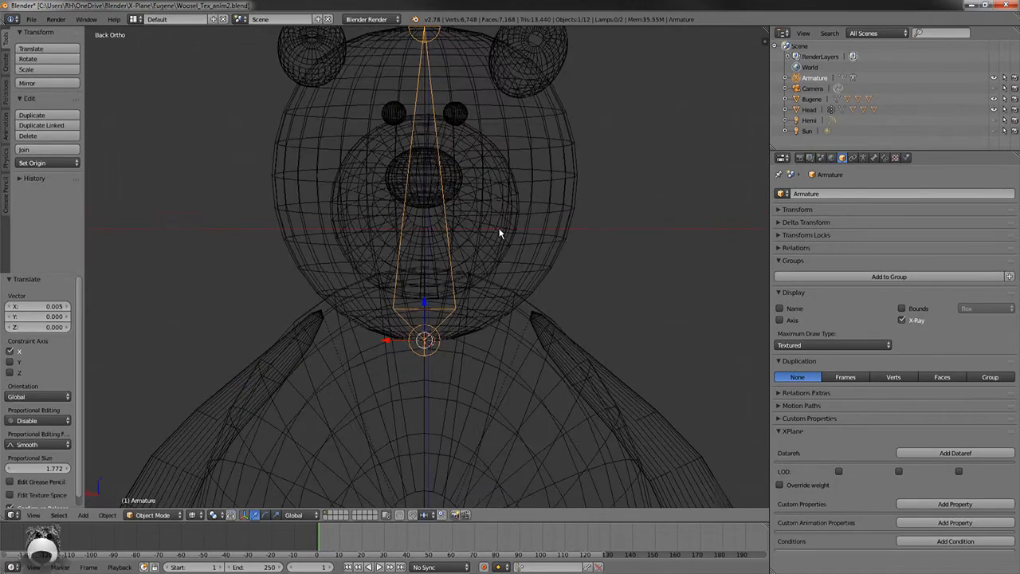
Examine the bone's alignment with the head's centre line in wireframe, from the neck up to the crown
scroll(433, 39, up, 3)
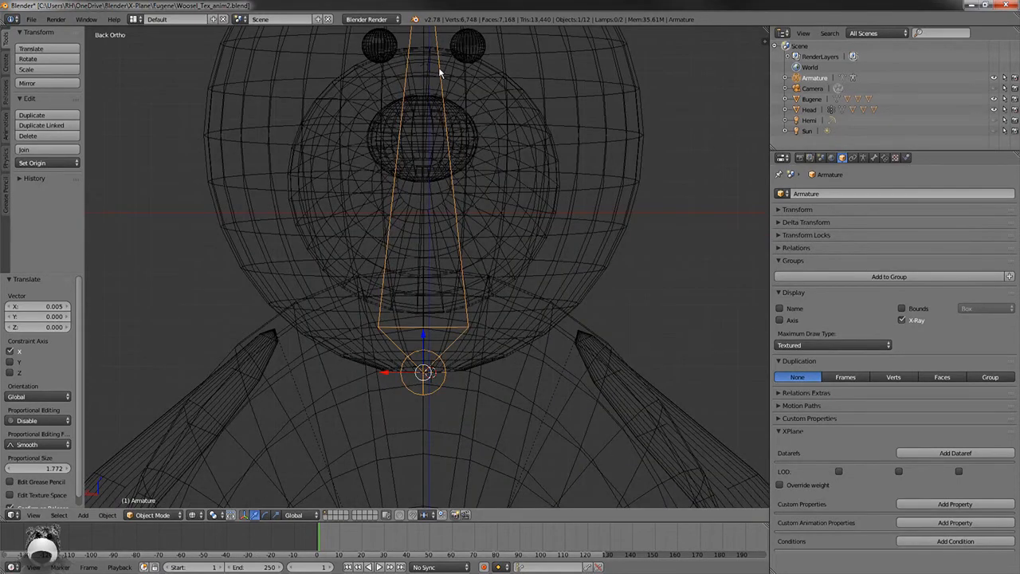
shift+scroll(439, 66, up, 5)
shift+scroll(433, 116, up, 2)
scroll(449, 144, up, 4)
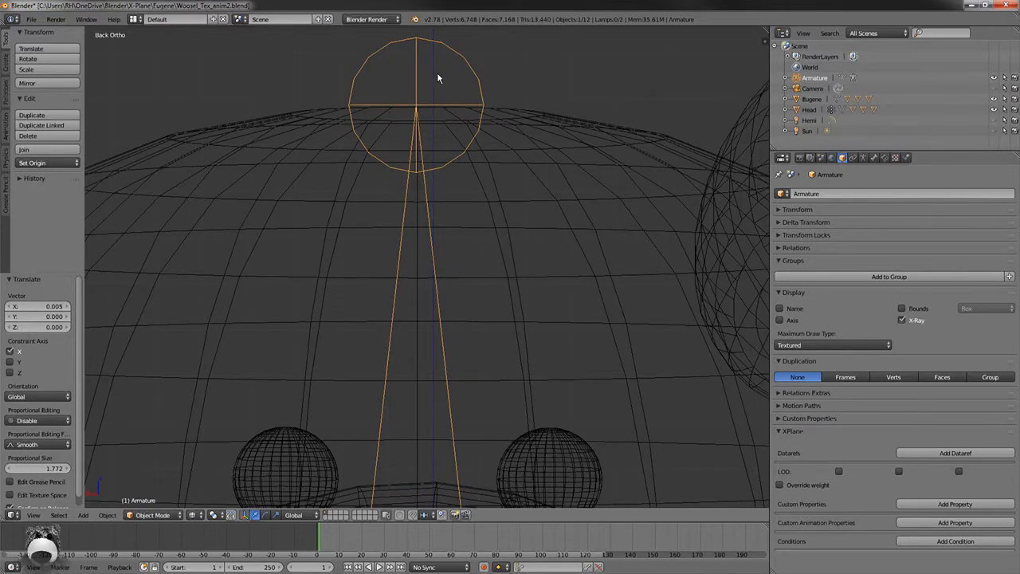
scroll(448, 84, up, 1)
shift+scroll(455, 91, down, 9)
ctrl+scroll(502, 155, down, 9)
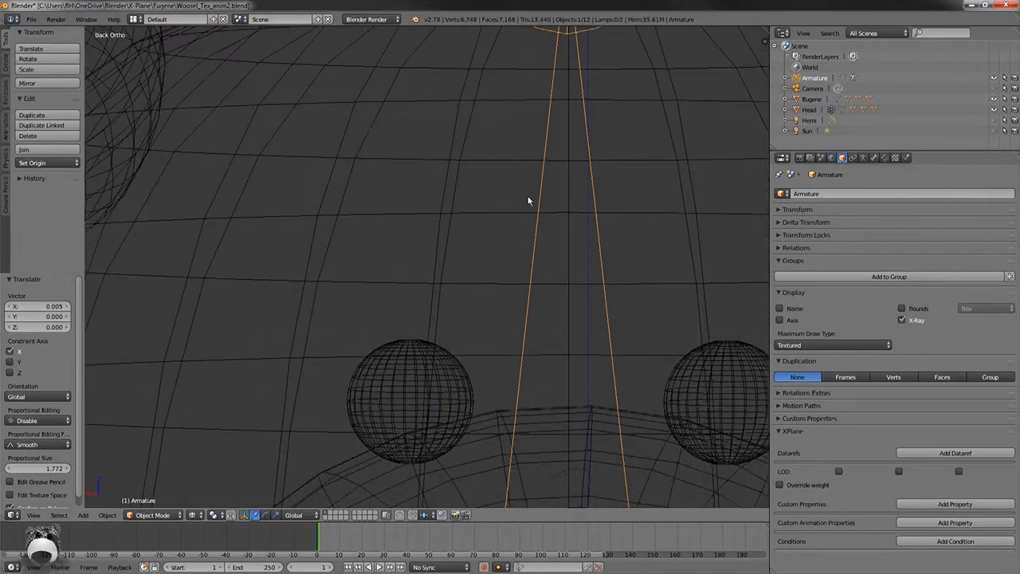
ctrl+scroll(527, 200, up, 5)
scroll(524, 212, down, 12)
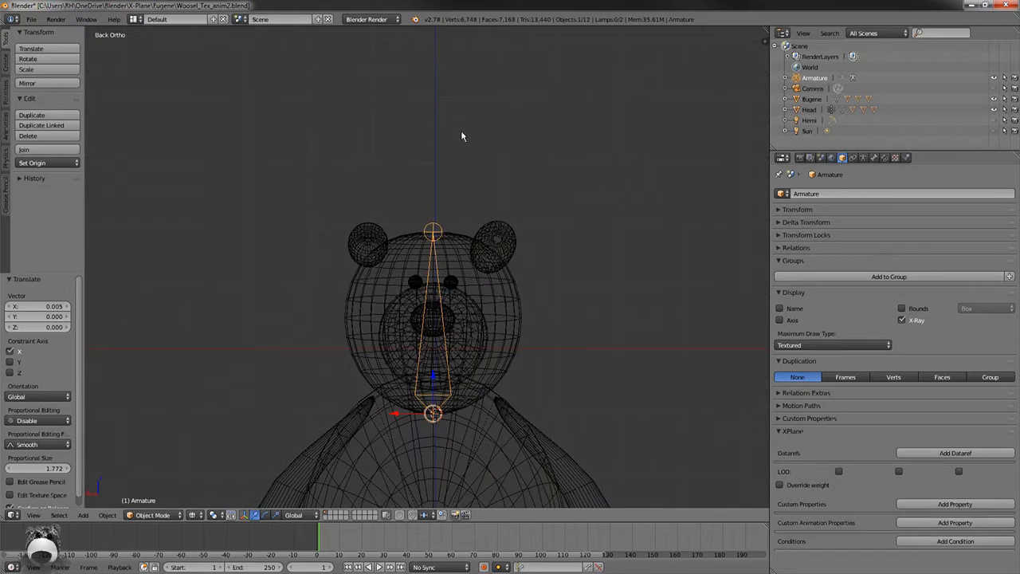
From the right side view, move the armature along the Y axis onto the vertical centre line of the head
key(KP_3)
key(KP_1)
key(KP_3)
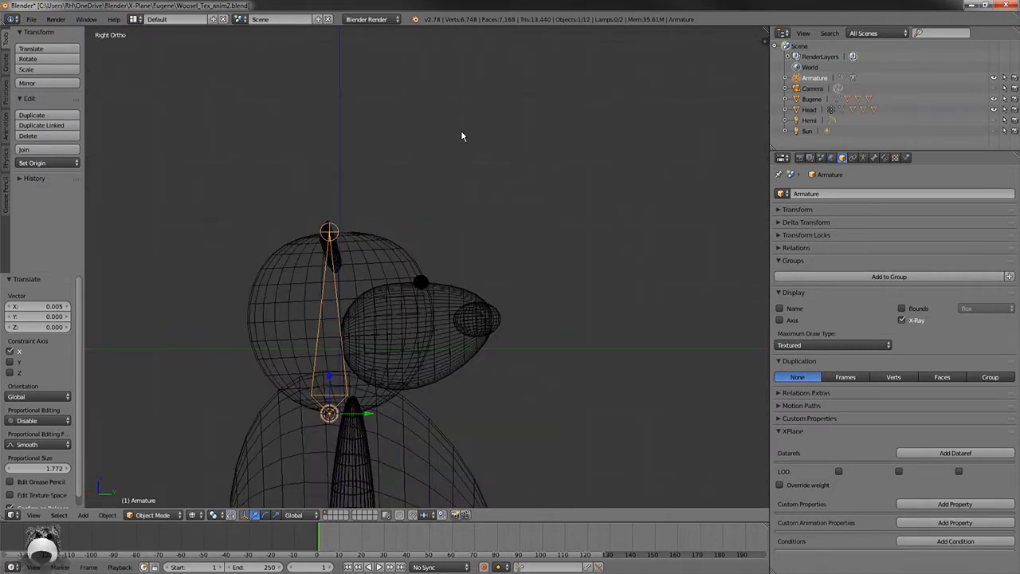
scroll(284, 290, up, 3)
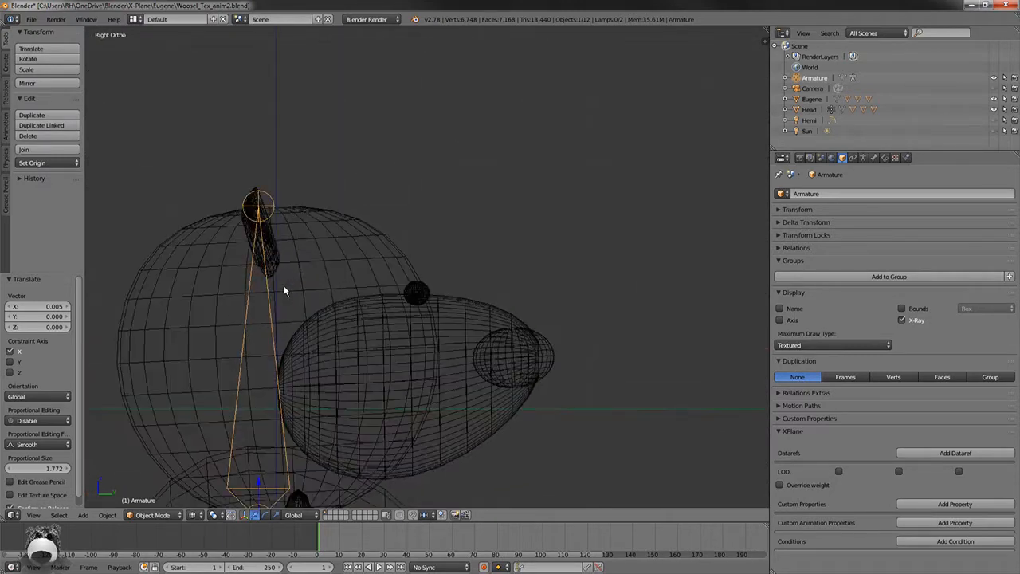
scroll(284, 290, down, 2)
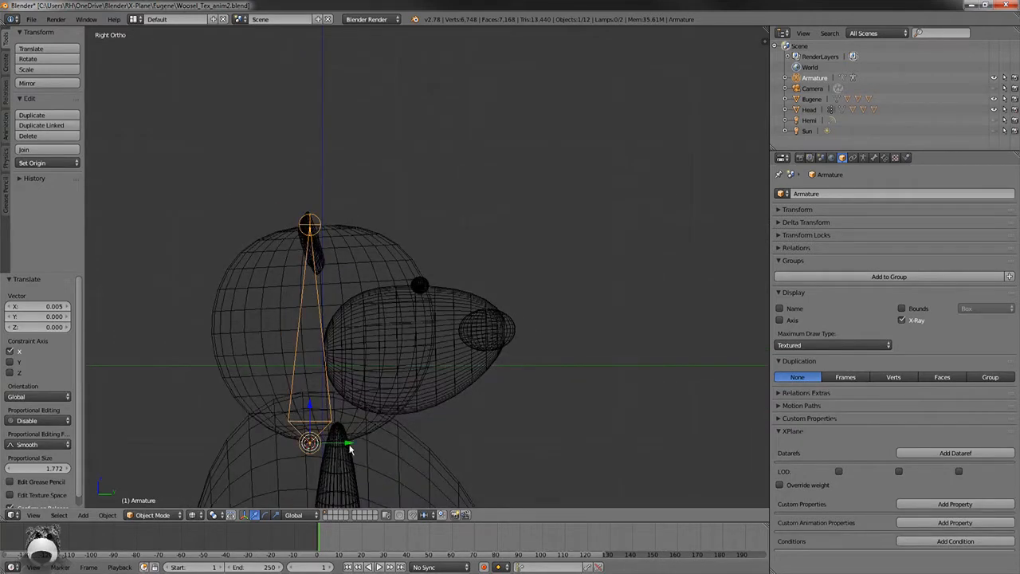
drag(348, 446, 362, 444)
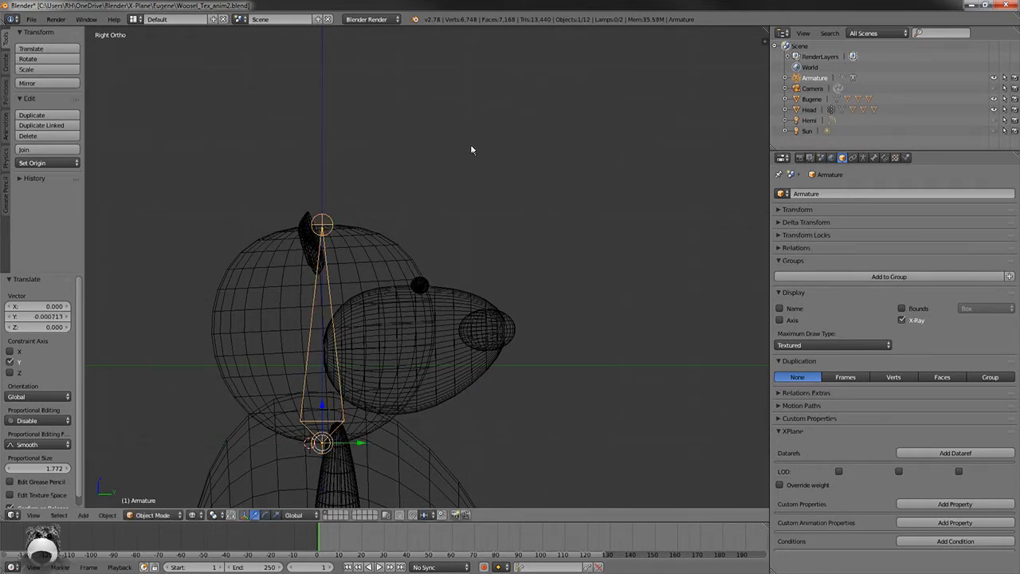
Set the viewport shading to Texture and check the armature's placement from the side and back views
click(192, 514)
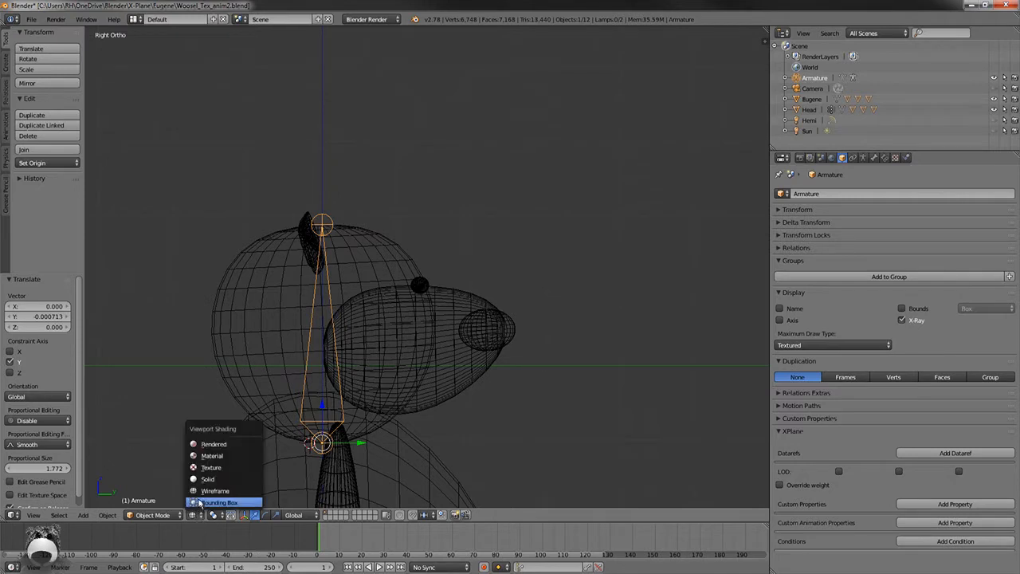
click(205, 467)
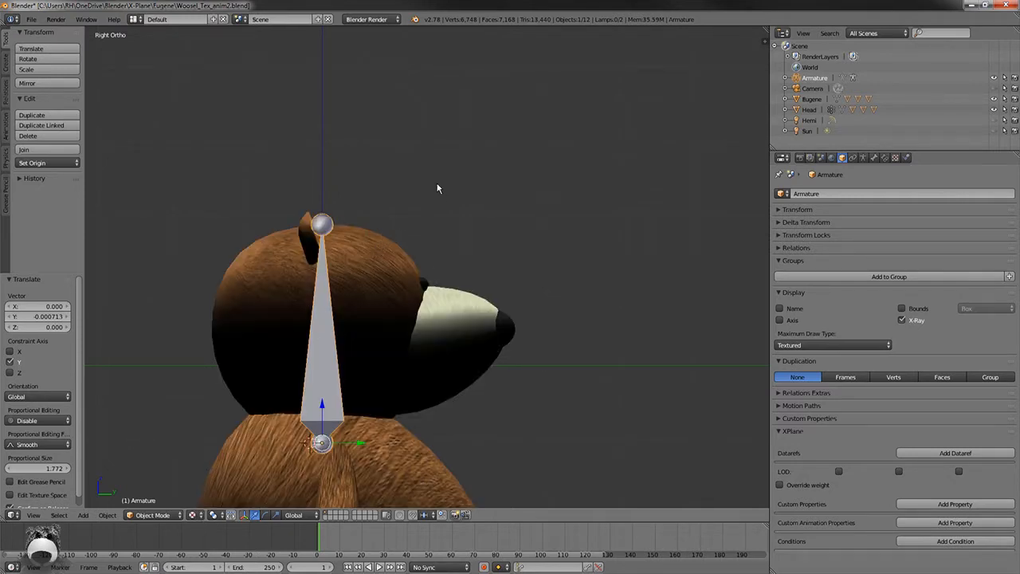
key(KP_1)
key(KP_3)
key(ctrl+KP_3)
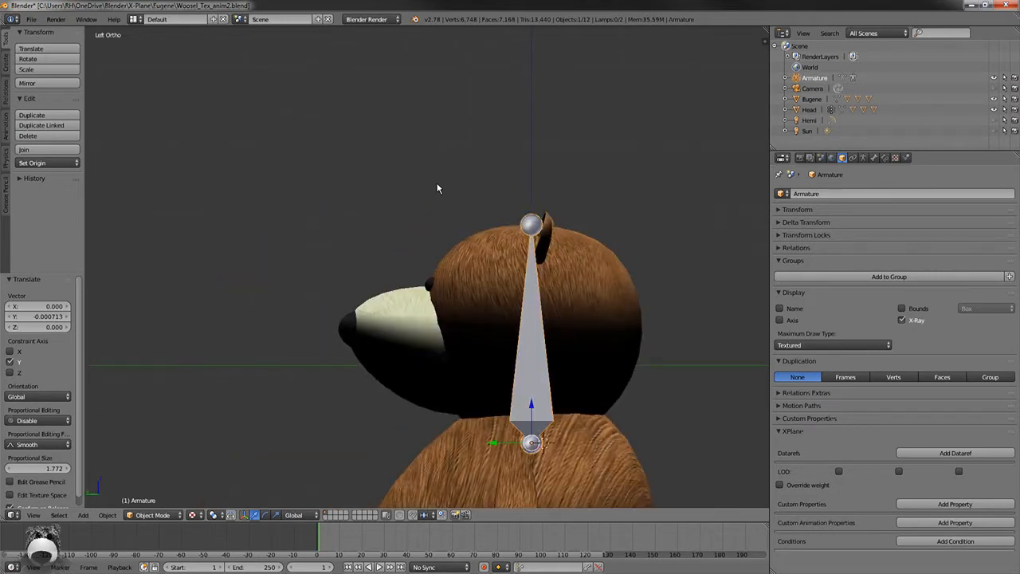
key(ctrl+KP_1)
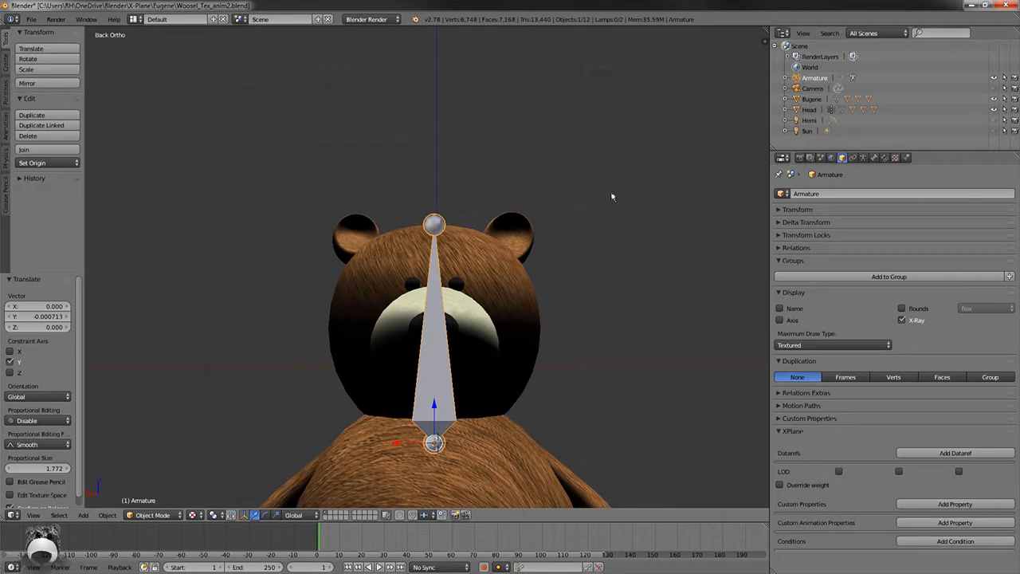
Apply the rotation and scale to the armature, and save the file over the existing version
click(85, 515)
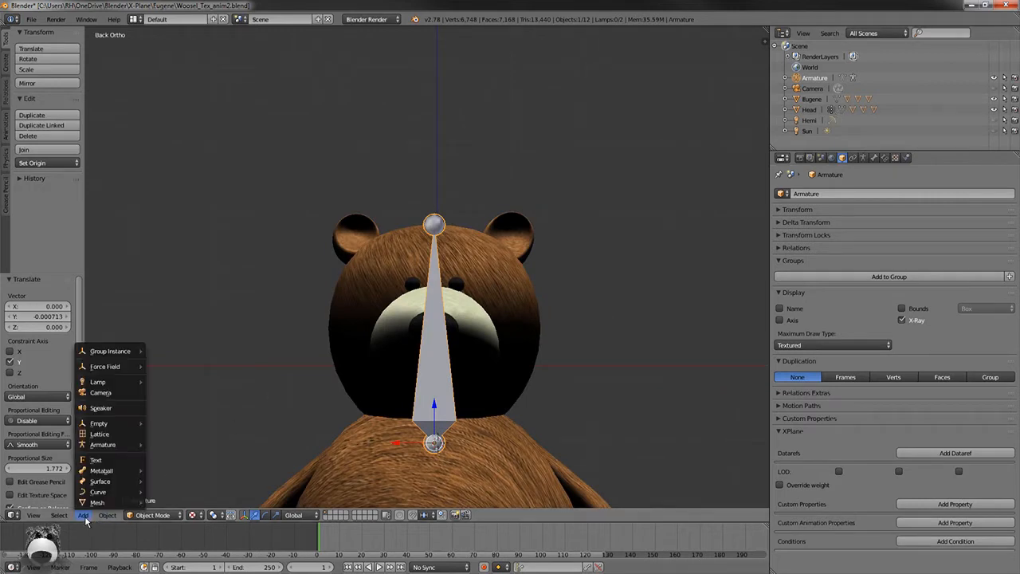
mouse_move(110, 516)
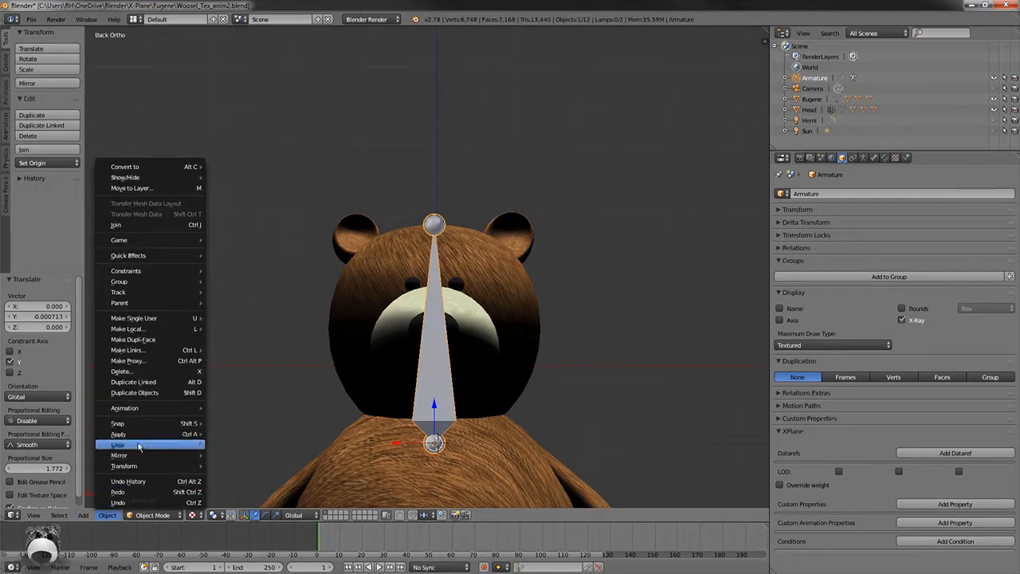
mouse_move(149, 438)
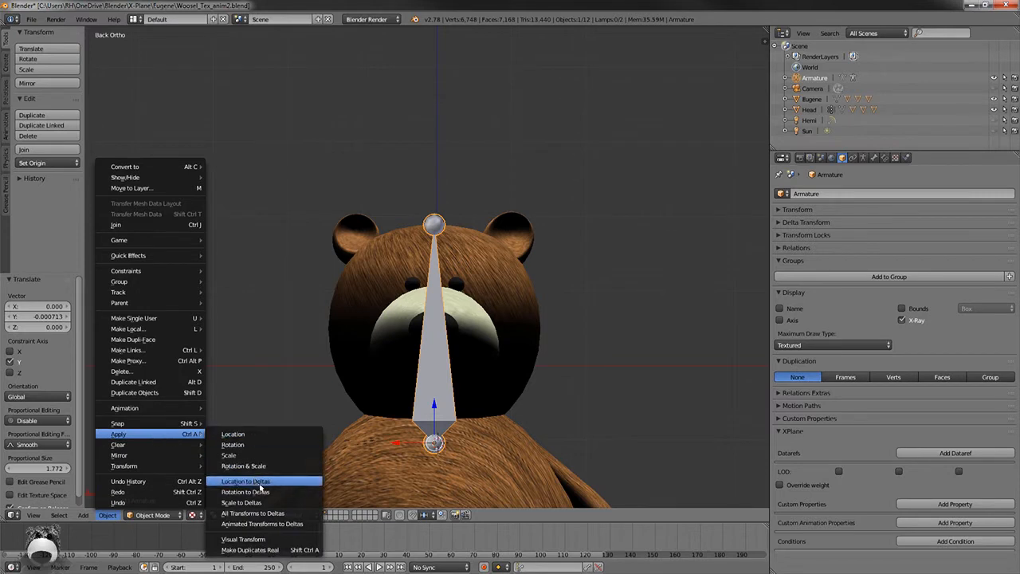
click(271, 466)
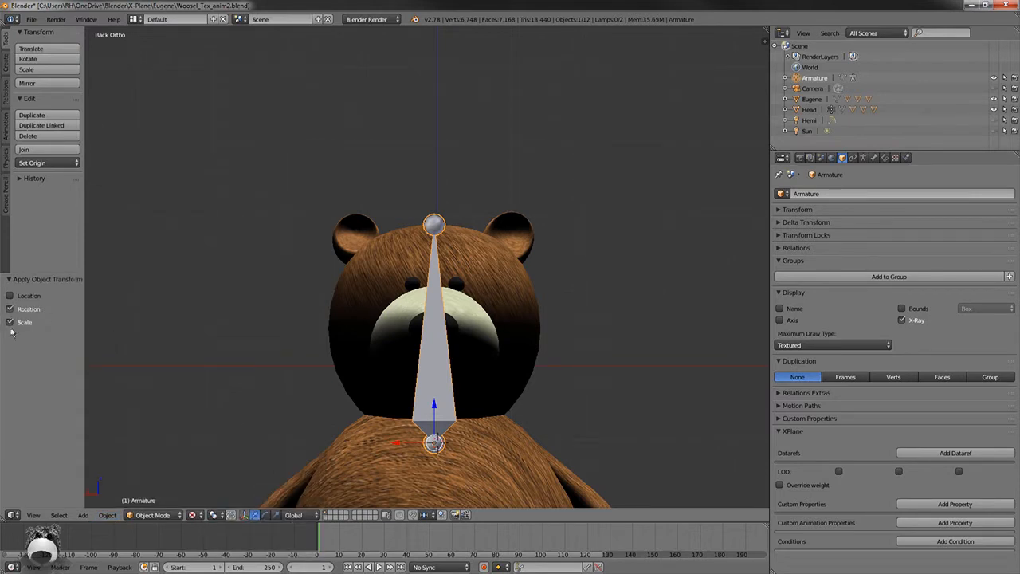
key(ctrl+s)
click(319, 109)
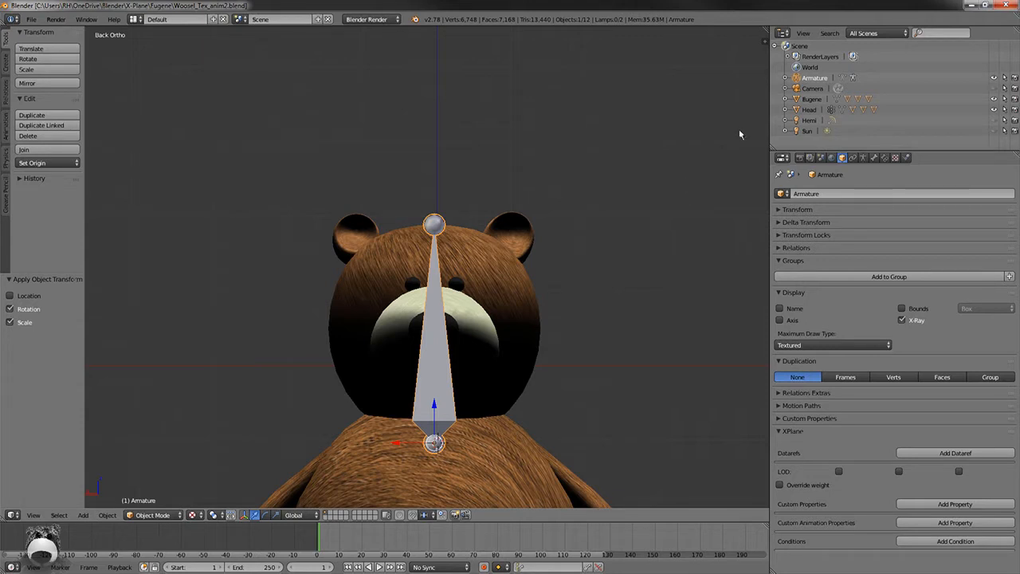
Parent the Head object to the armature using the Bone parenting type
click(806, 112)
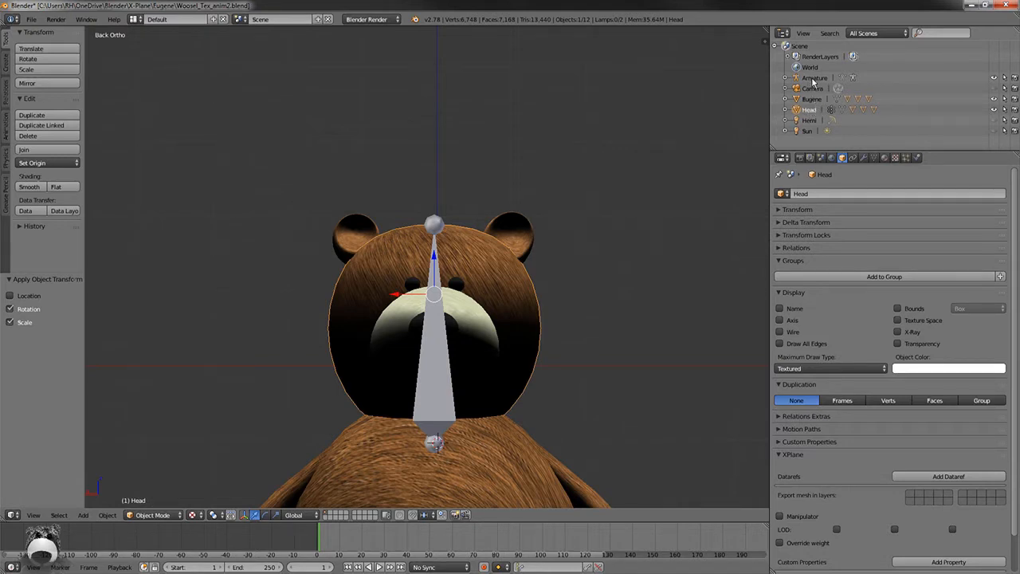
click(813, 78)
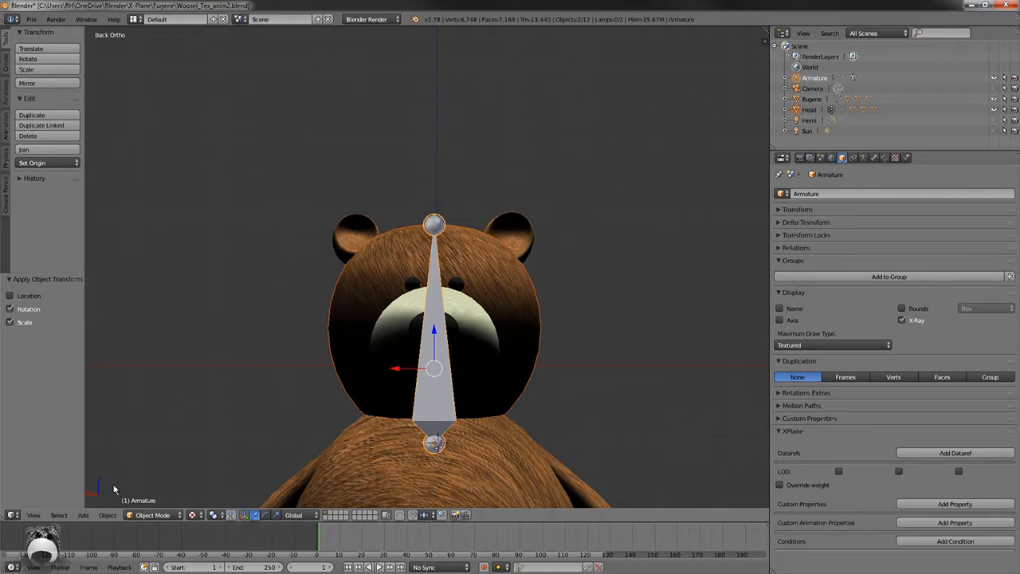
click(107, 515)
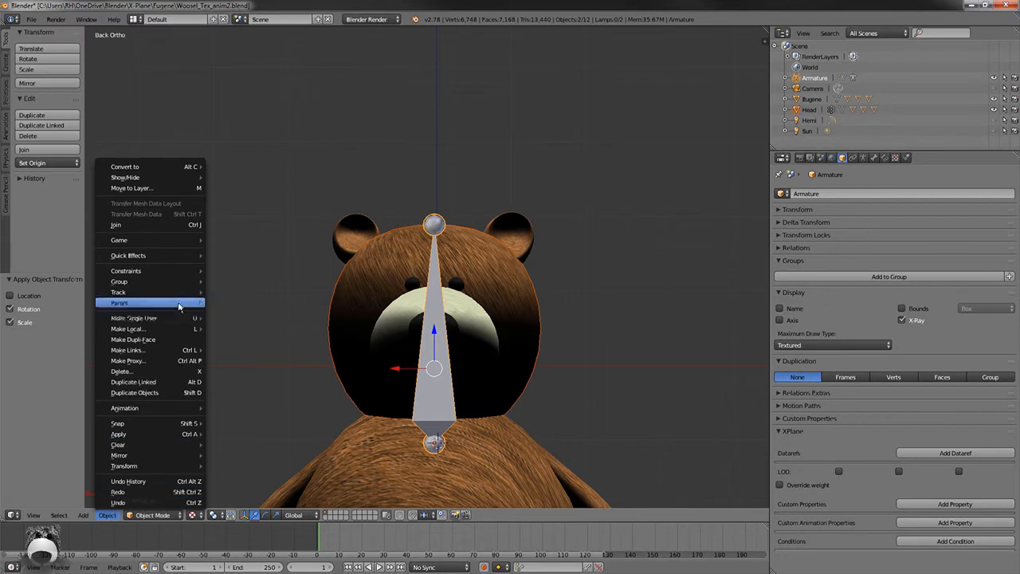
mouse_move(183, 304)
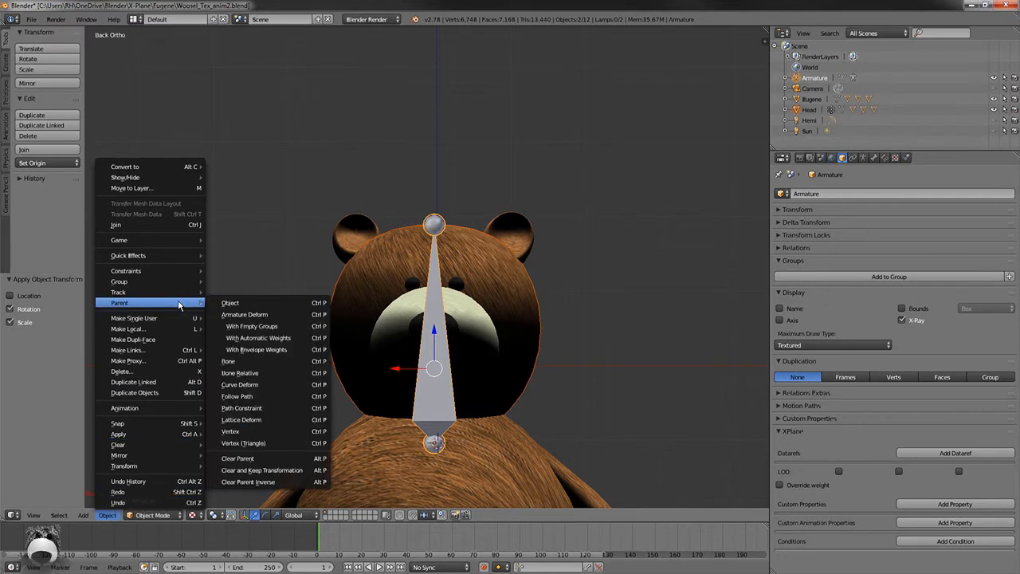
click(268, 362)
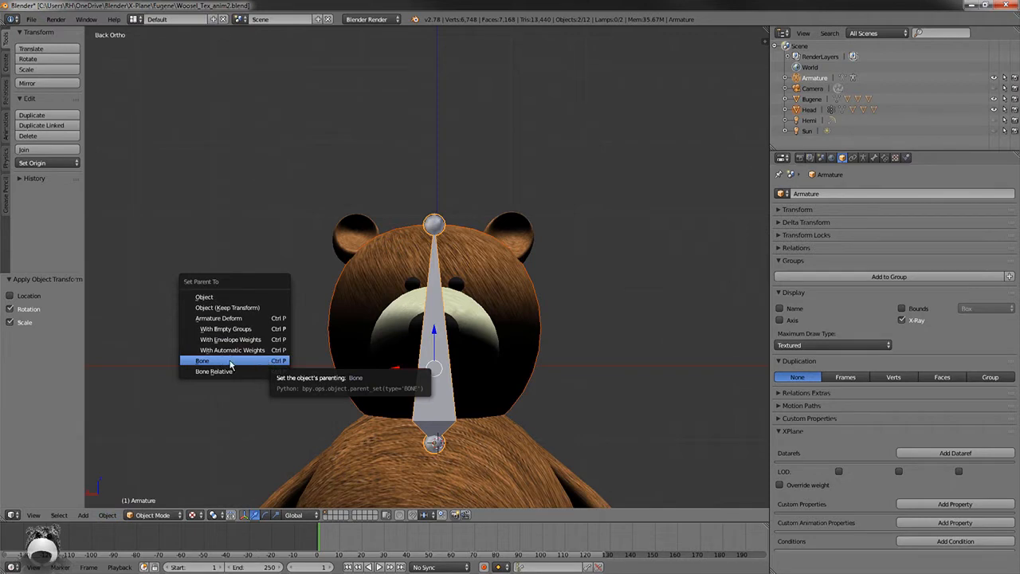
click(230, 364)
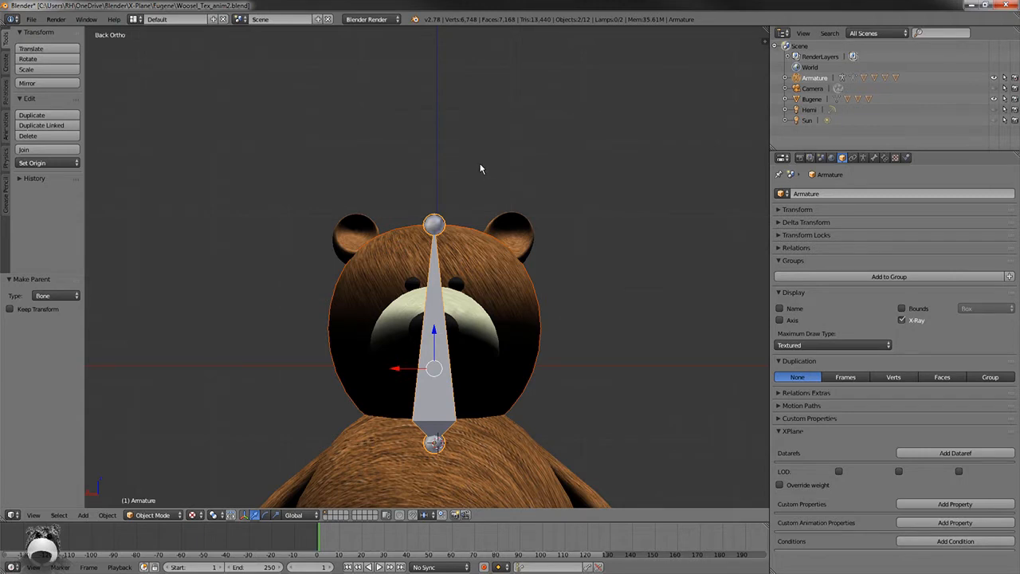
Test the parenting by moving the armature slightly up along Z, undo the move, and save over the existing file
mouse_move(437, 334)
mouse_down()
mouse_move(438, 317)
mouse_move(442, 328)
mouse_up()
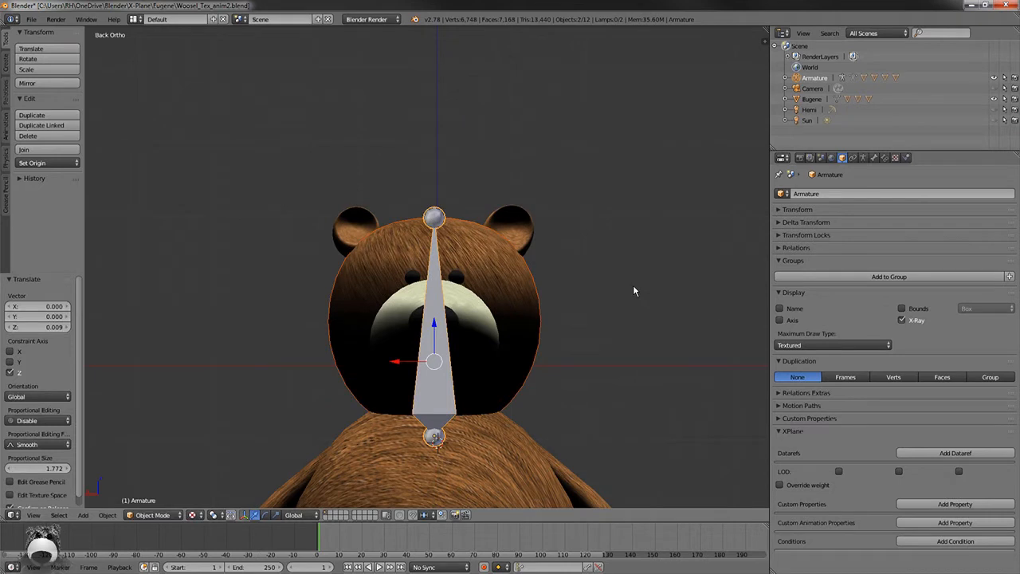
key(ctrl+z)
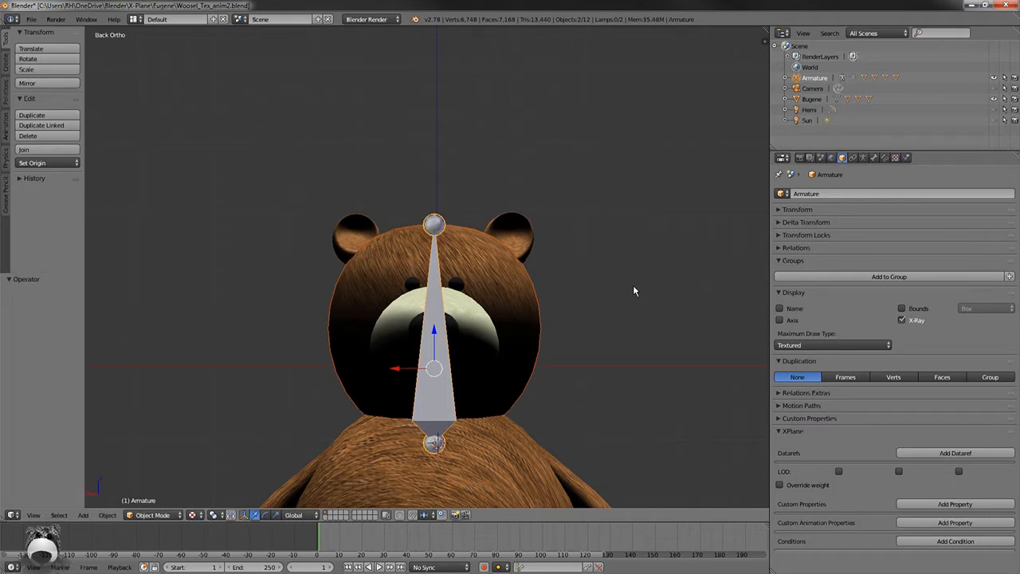
key(ctrl+s)
click(294, 93)
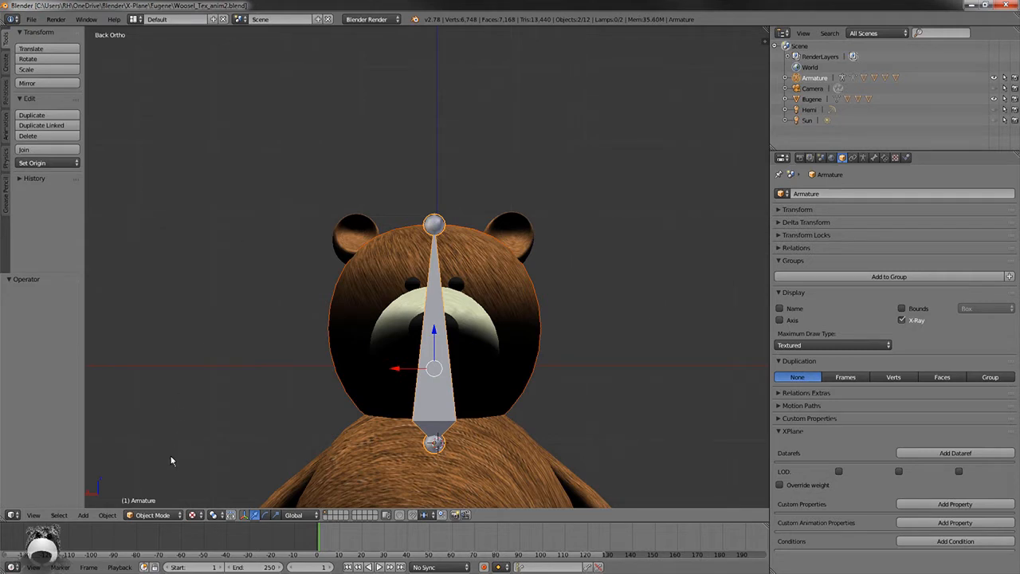
Switch the armature to Pose Mode in the right side view and select the head bone
key(KP_3)
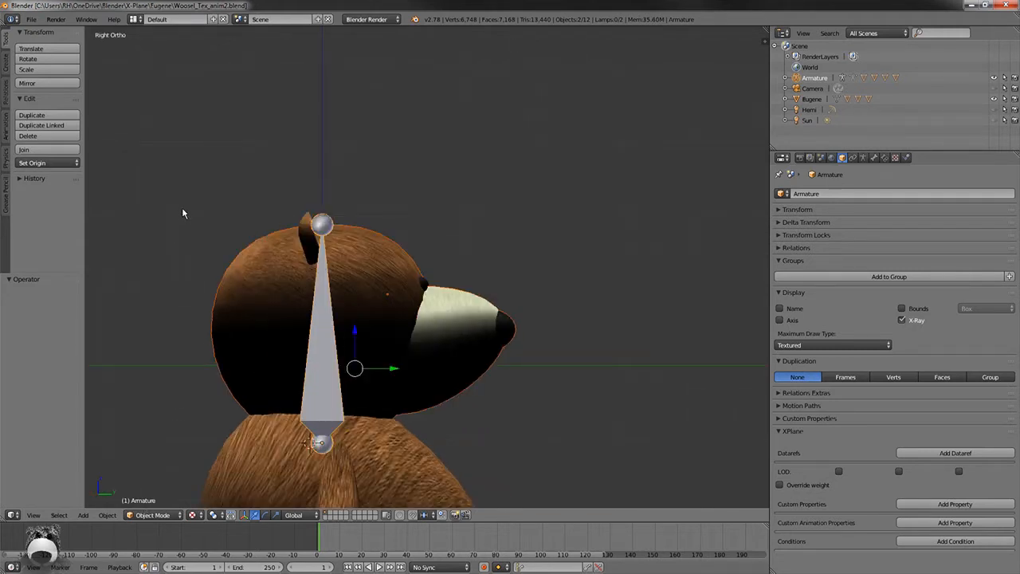
click(137, 516)
click(149, 478)
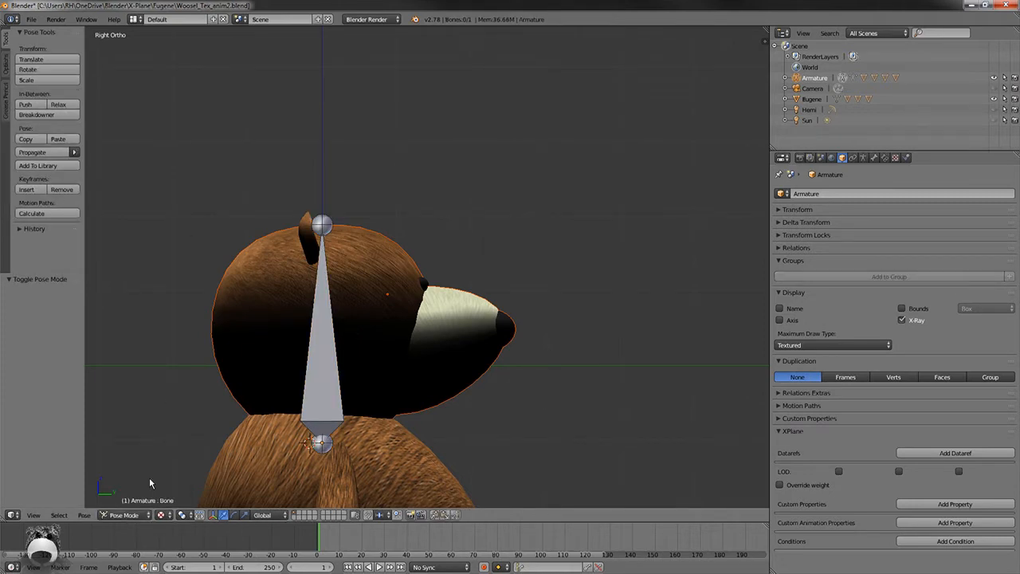
right_click(331, 222)
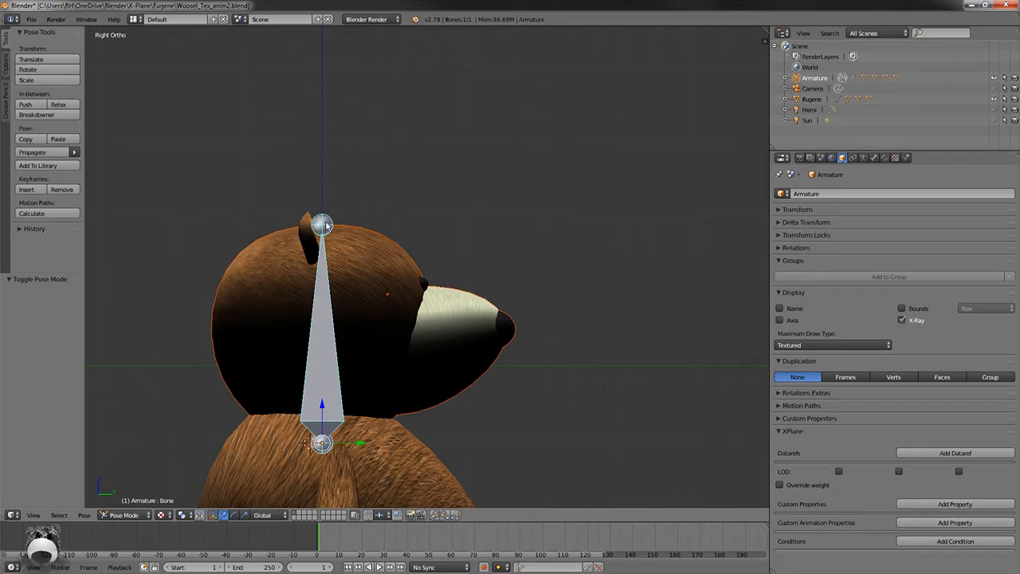
Test the head's movement by tilting the bone forward about 8.6°, and undo the rotation
key(r)
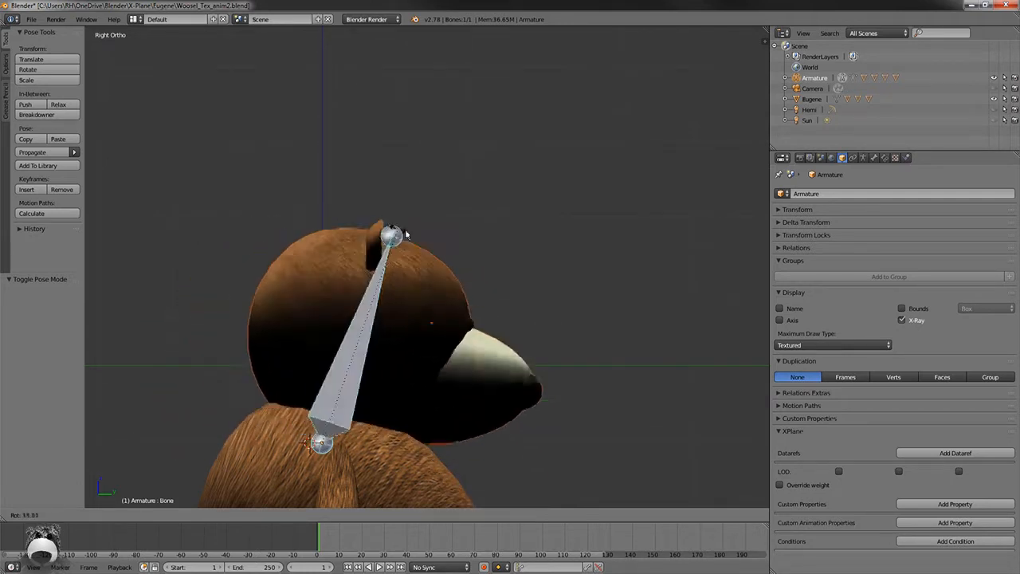
click(314, 212)
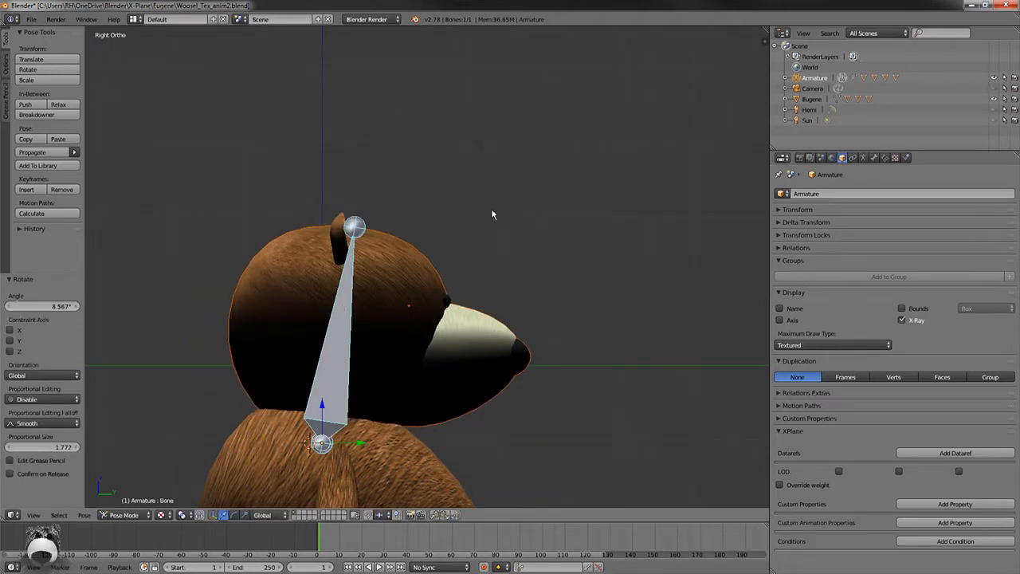
key(ctrl+z)
Tilt the head bone backward about 11.6° and insert a LocRot keyframe at frame 1
scroll(478, 215, down, 4)
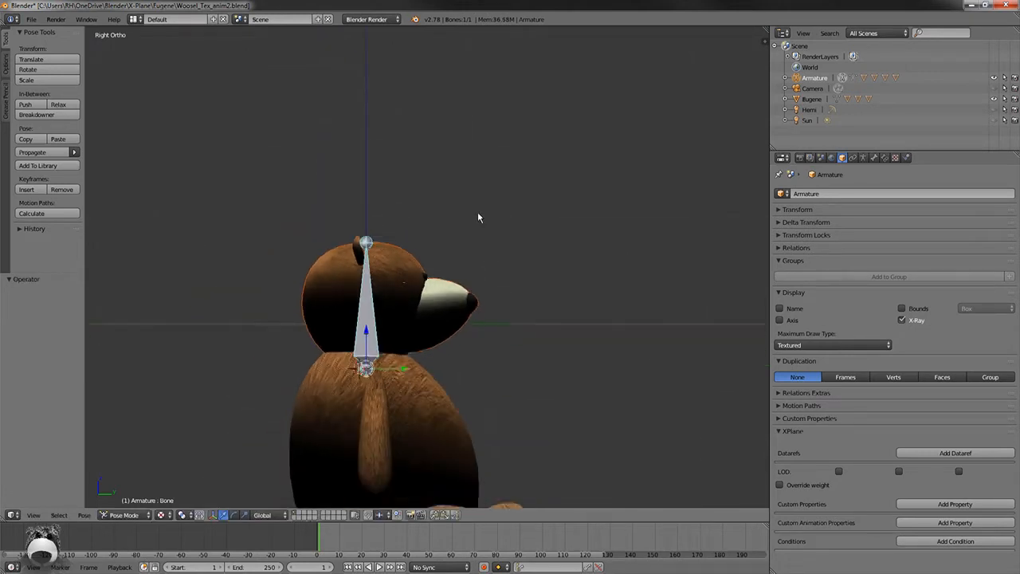
scroll(463, 266, up, 2)
scroll(461, 233, up, 1)
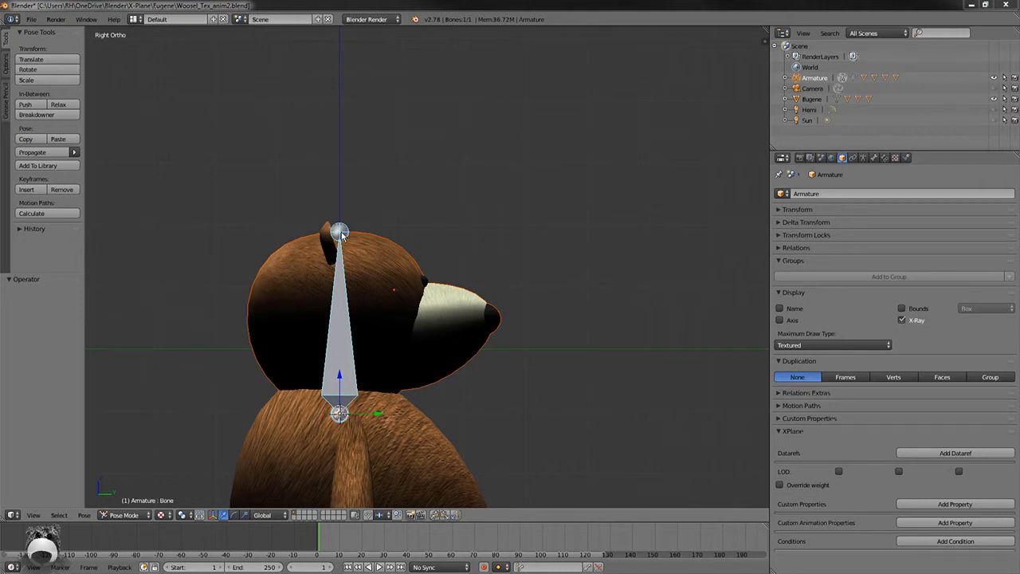
key(r)
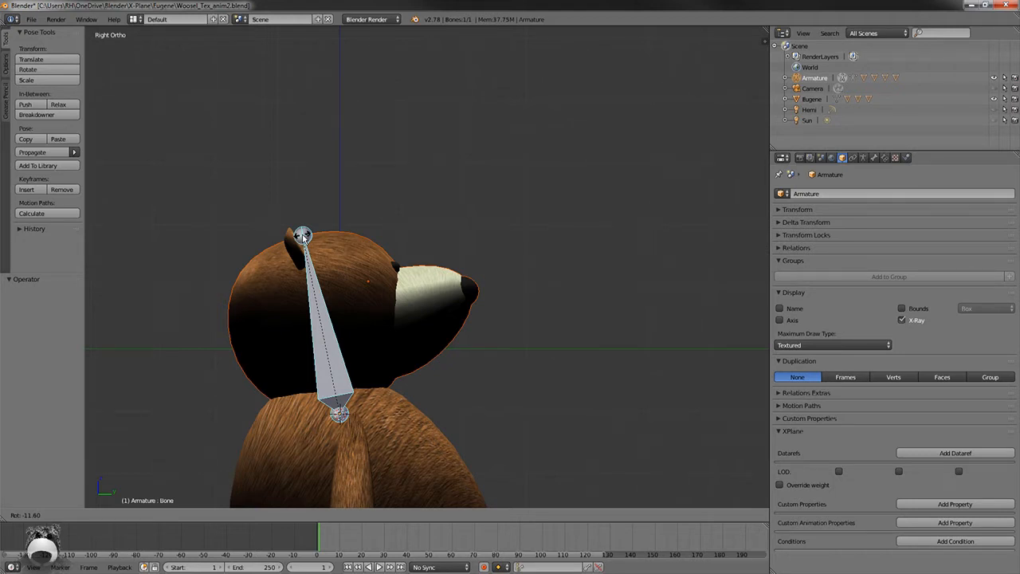
click(304, 237)
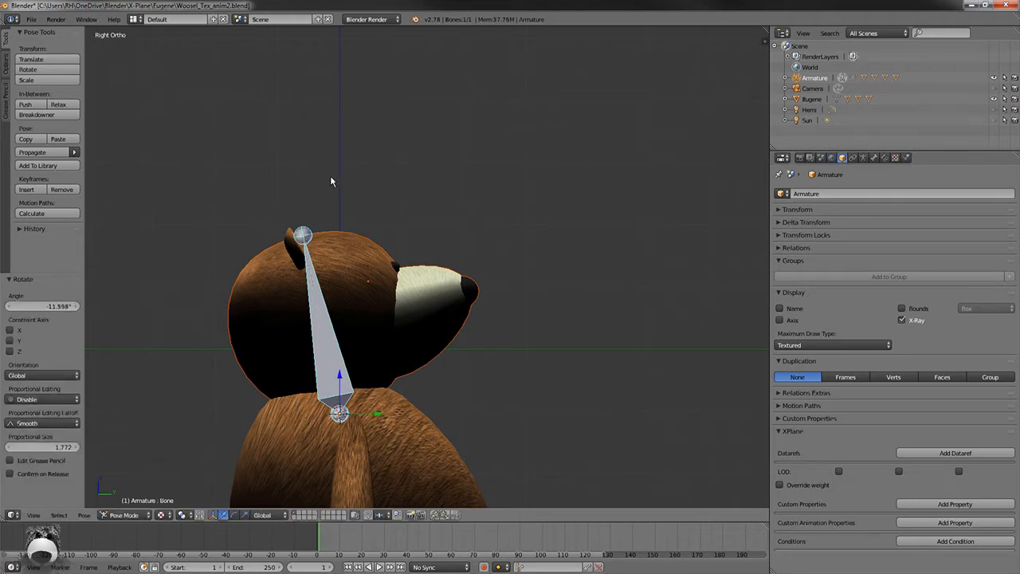
key(i)
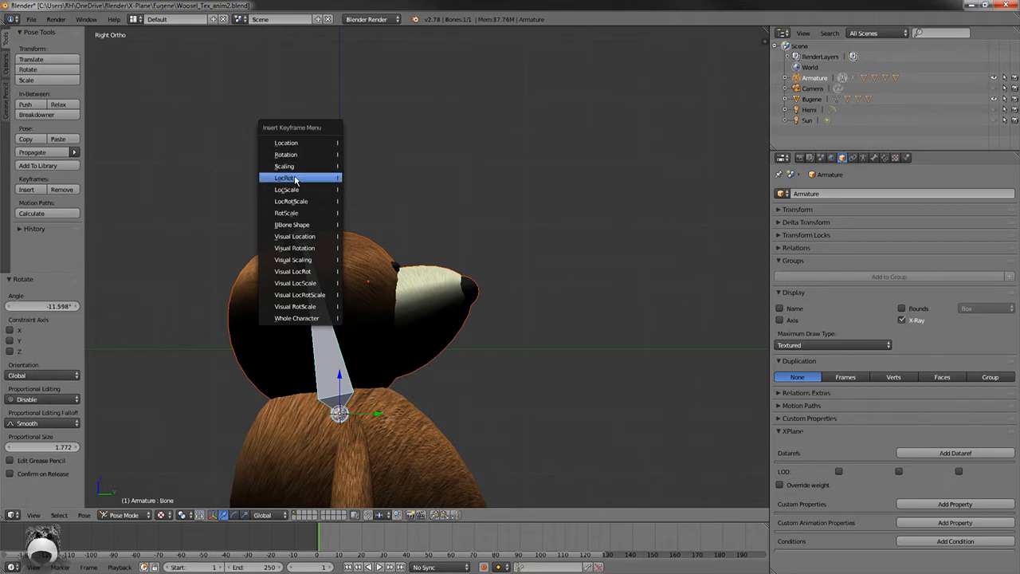
click(294, 179)
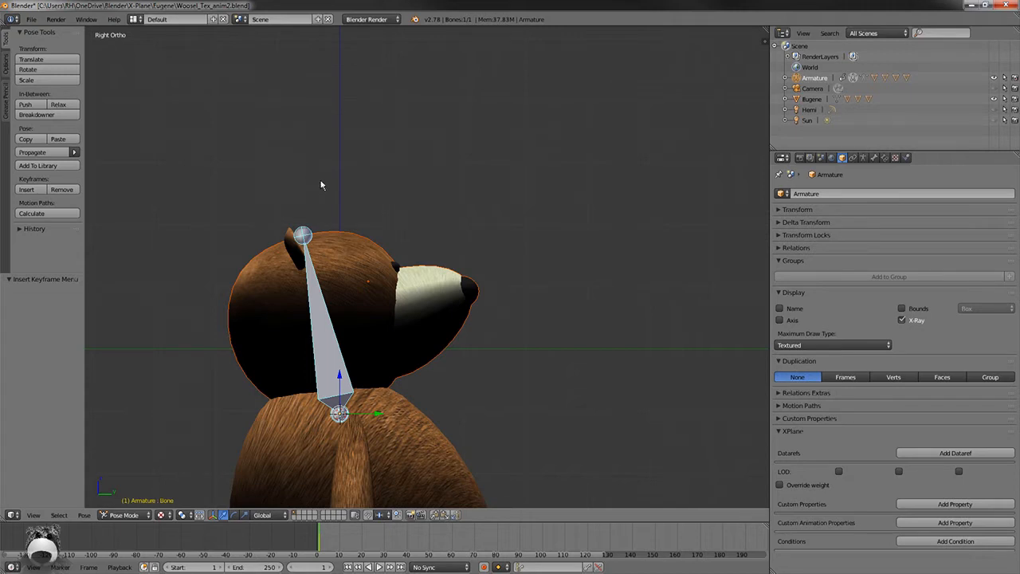
Go to frame 10, try rotating the head bone about the Z axis, and return to frame 1 with the rotation undone
click(321, 545)
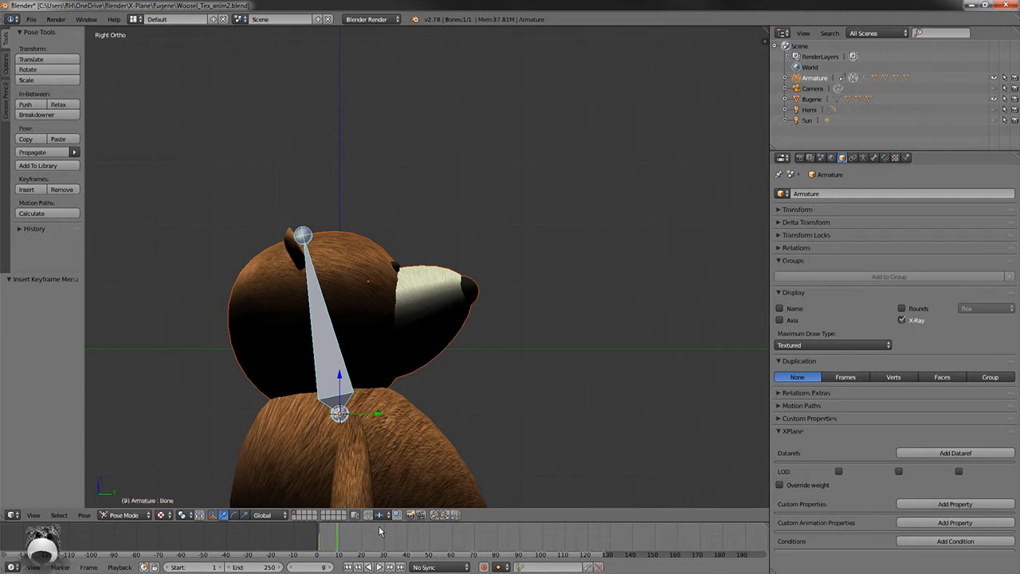
key(Right)
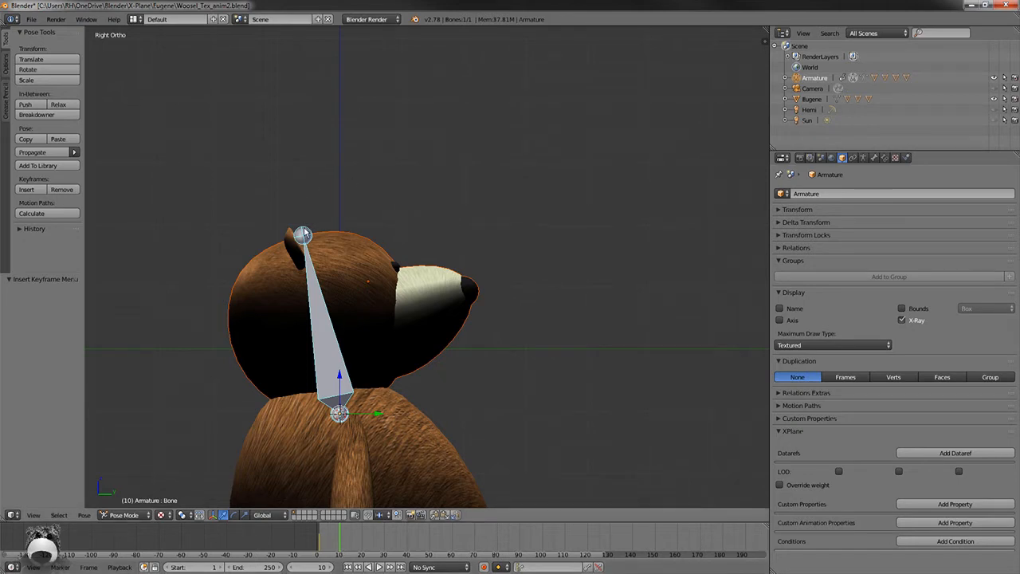
key(r)
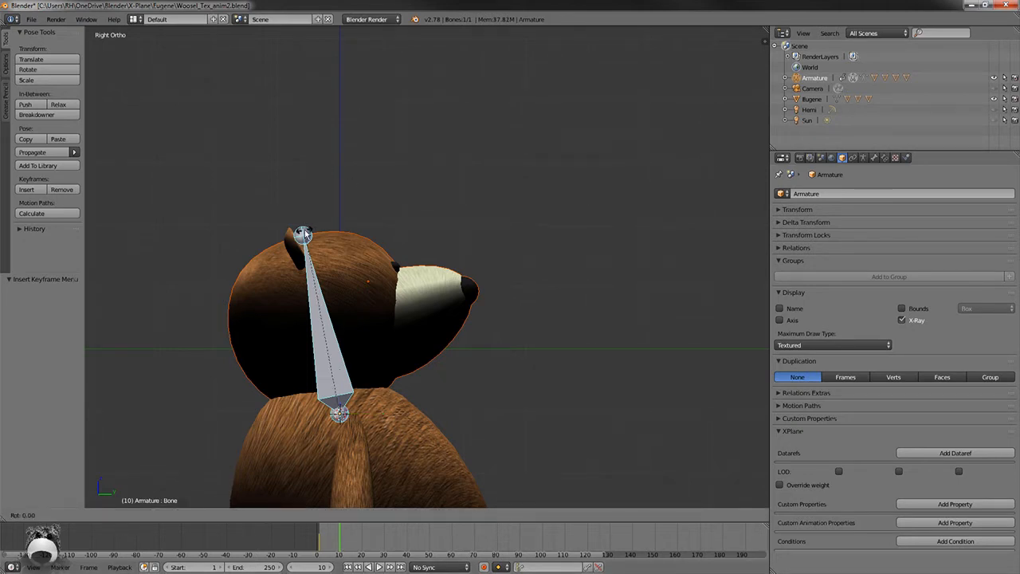
click(310, 233)
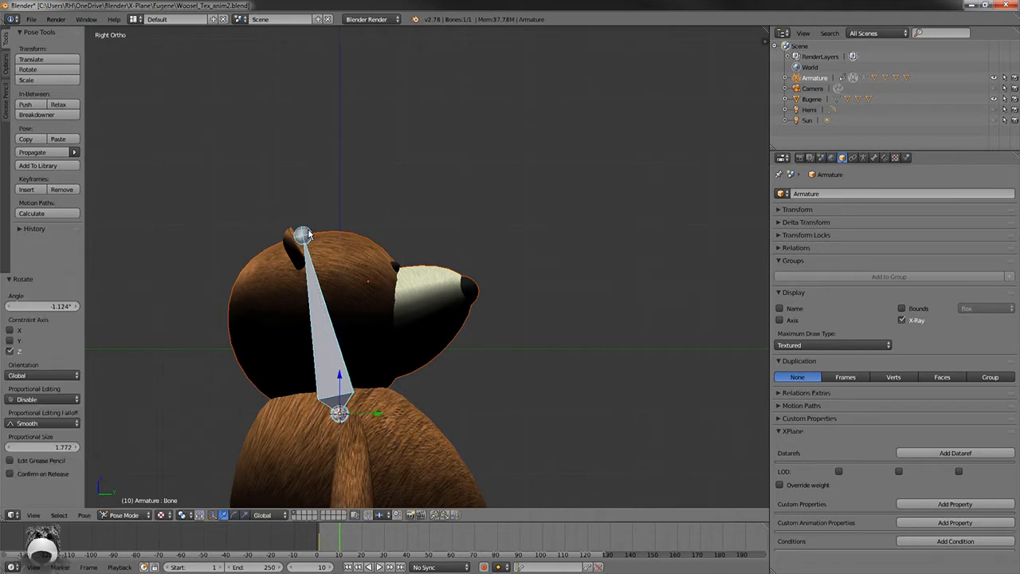
key(shift+Left)
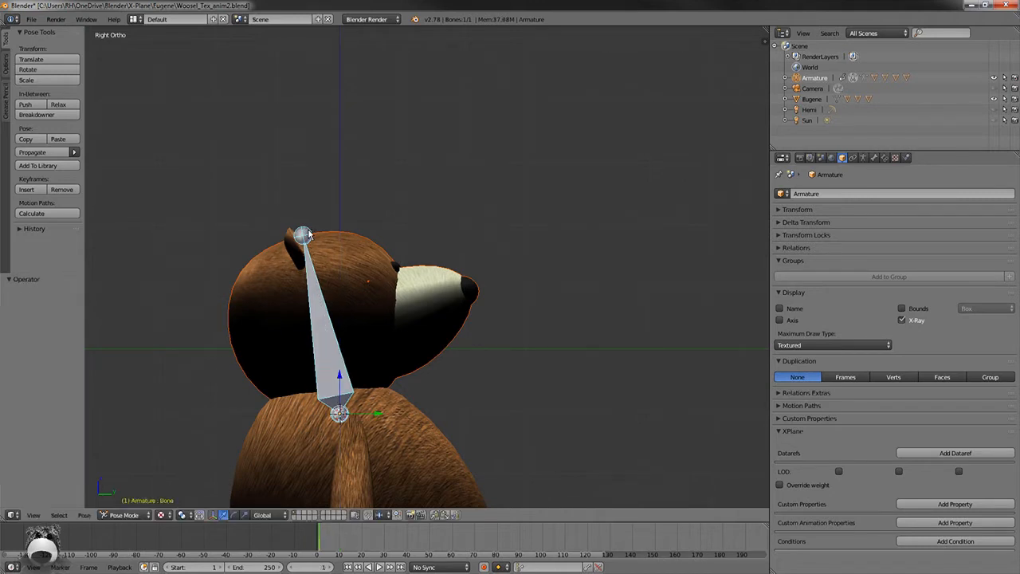
Try tilting the head bone forward about 20.5° around the X axis at frame 1, and undo the rotation
key(r)
key(x)
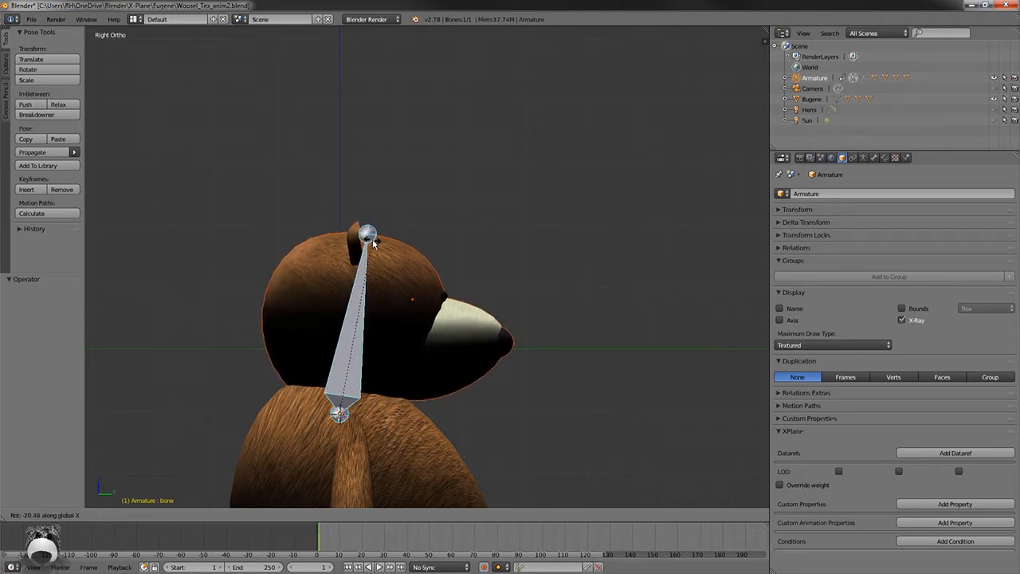
click(373, 238)
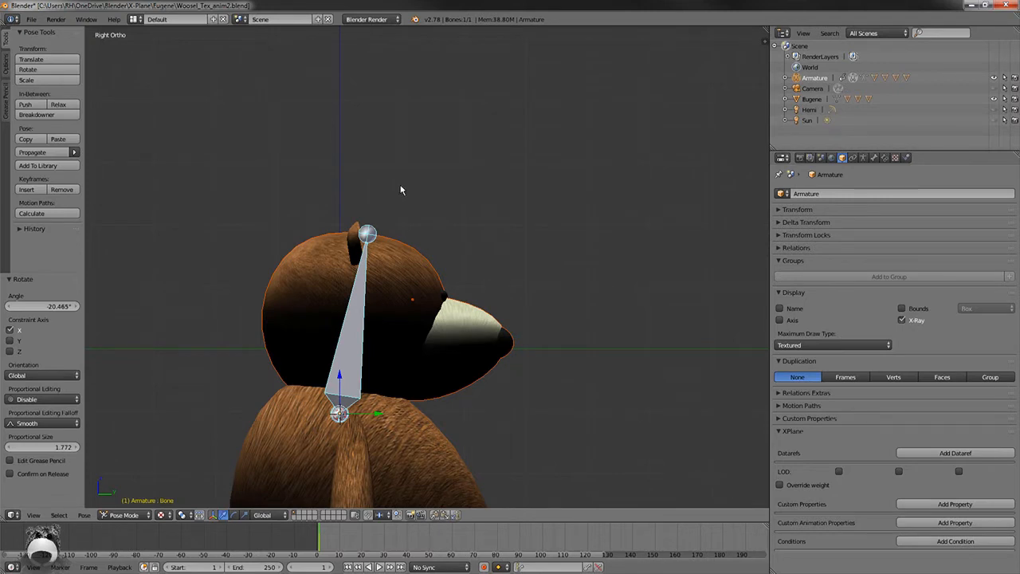
key(ctrl+z)
At frame 10, tilt the head bone forward about 20.1° and insert a LocRot keyframe
key(Right)
key(Right)
key(Right)
key(Right)
key(Right)
key(Right)
key(Right)
key(Right)
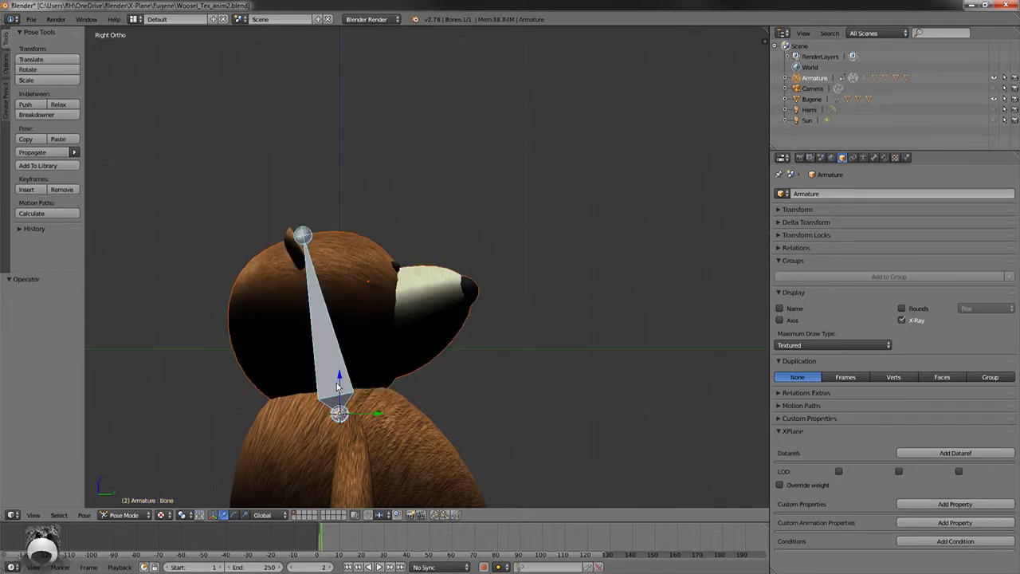
key(Right)
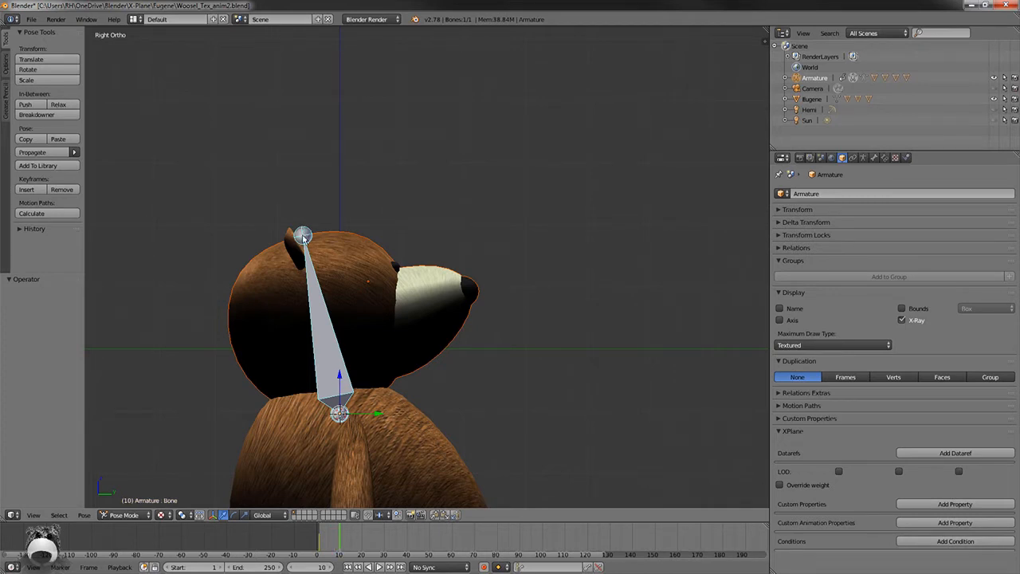
key(r)
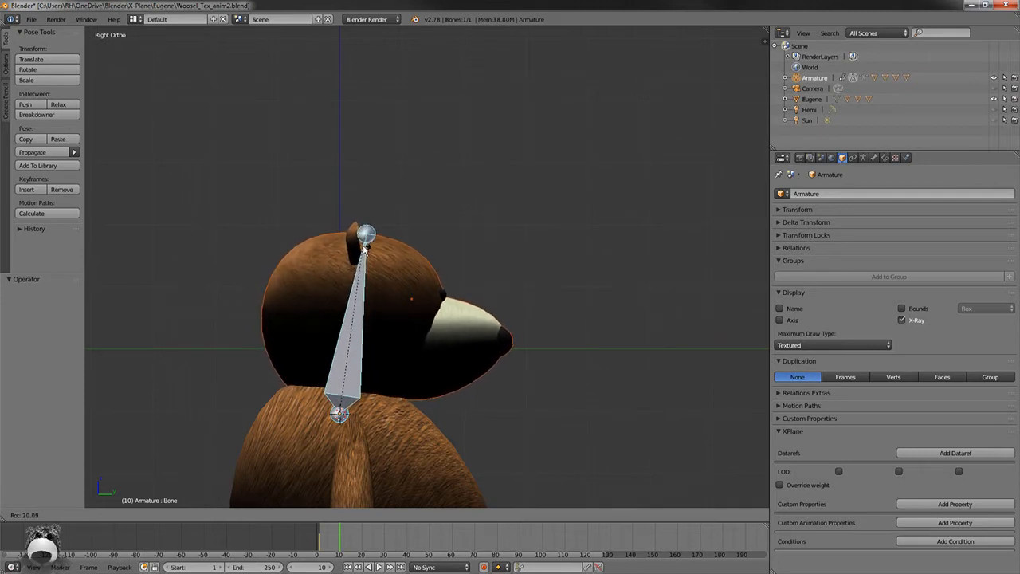
click(363, 248)
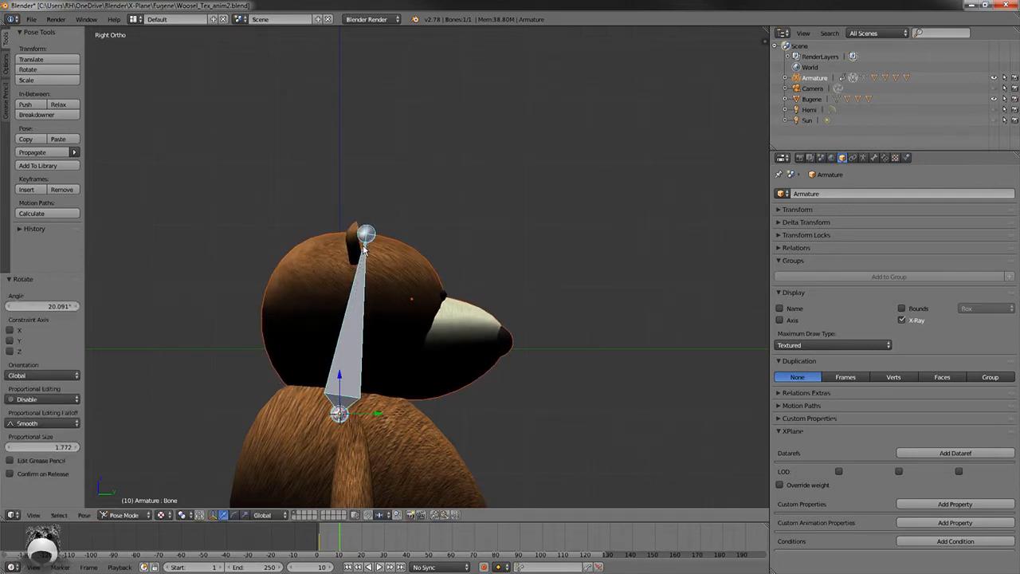
key(i)
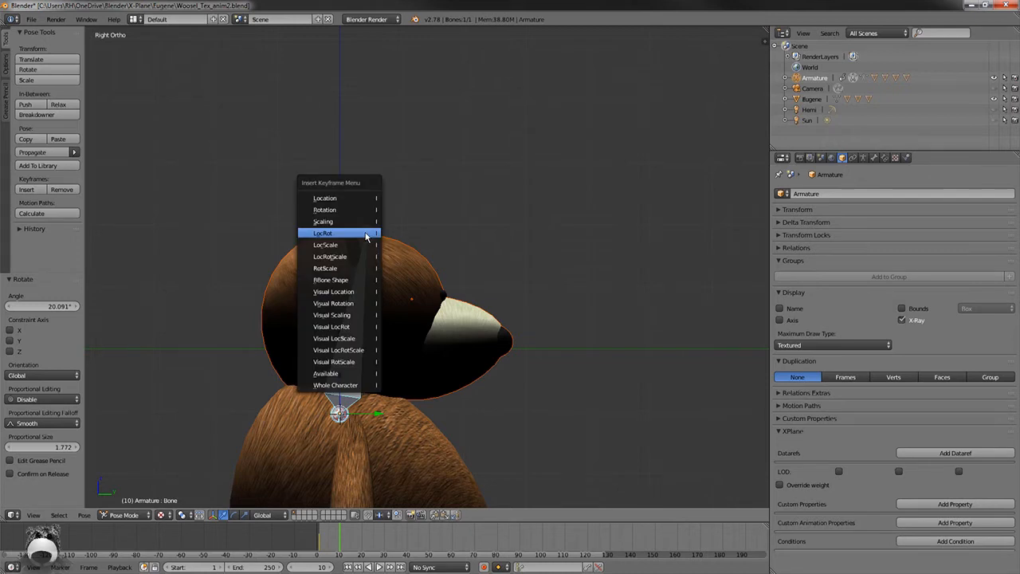
click(366, 233)
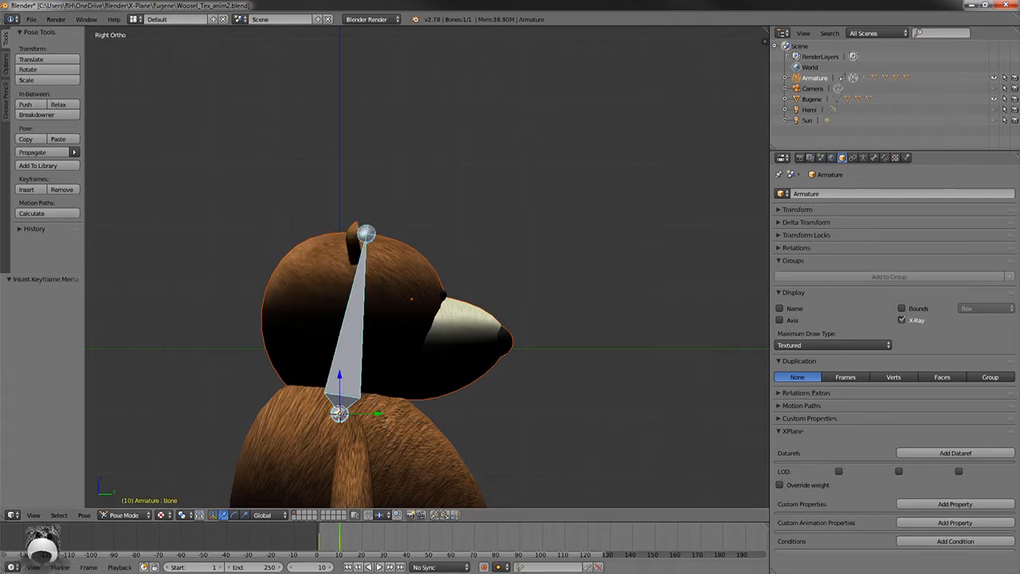
Scrub the timeline back towards frame 1 and forward to frame 10 to check the head's nodding motion
key(Left)
key(Left)
key(Left)
key(Left)
key(Left)
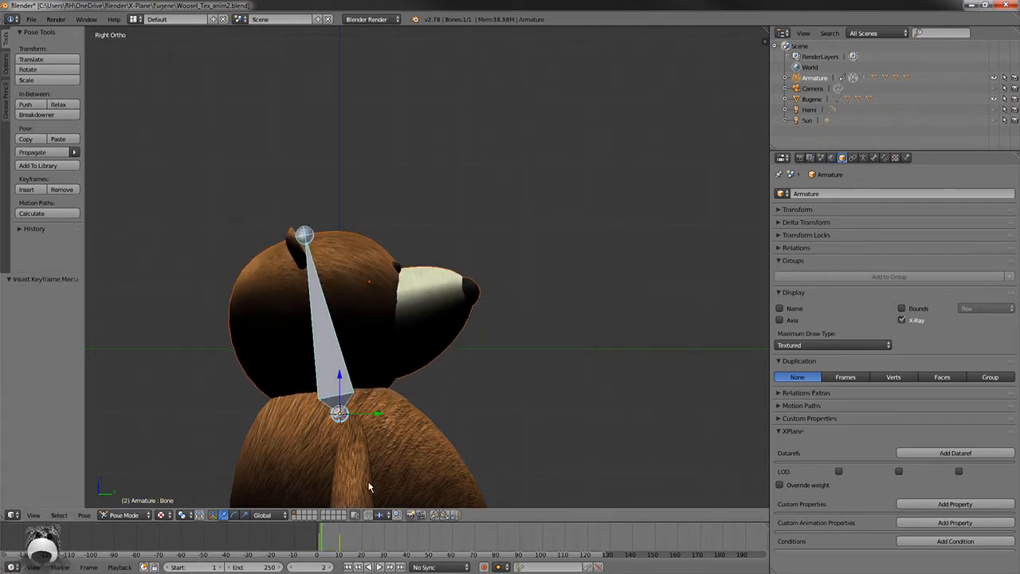
key(Right)
key(Right)
key(Right)
key(Right)
key(Right)
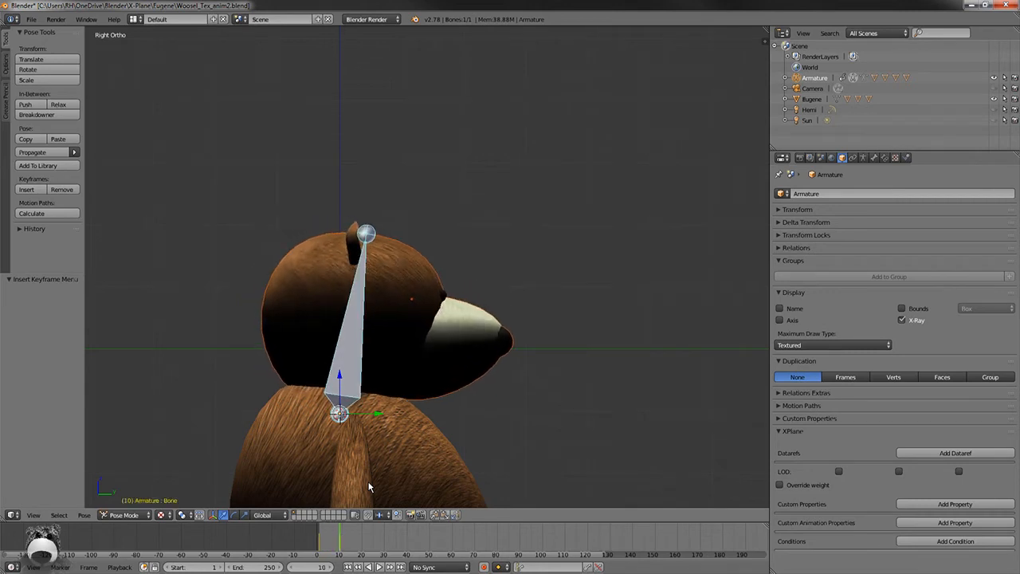
Step back and forth through frames 1 to 10 to review the head's nod once more
key(Left)
key(Left)
key(Left)
key(Left)
key(Left)
key(Left)
key(Left)
key(Right)
key(Right)
key(Right)
key(Right)
key(Right)
key(Right)
key(Right)
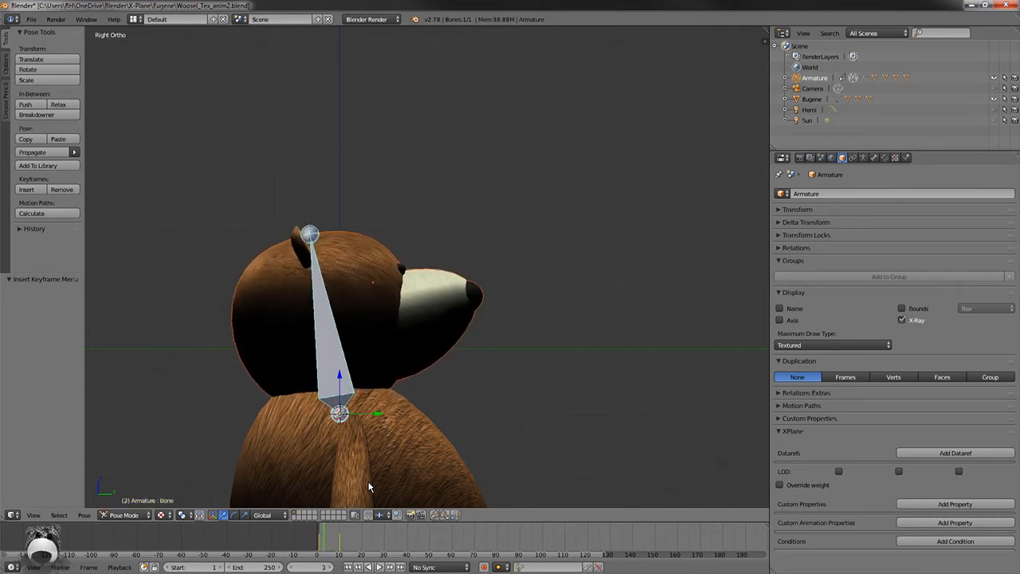
Return to frame 1 and add an X-Plane dataref to the head bone with the path sim/flightmodel/forces/g_axil
key(Left)
key(Left)
key(Left)
key(Left)
key(Left)
key(Left)
key(Left)
key(Left)
key(Left)
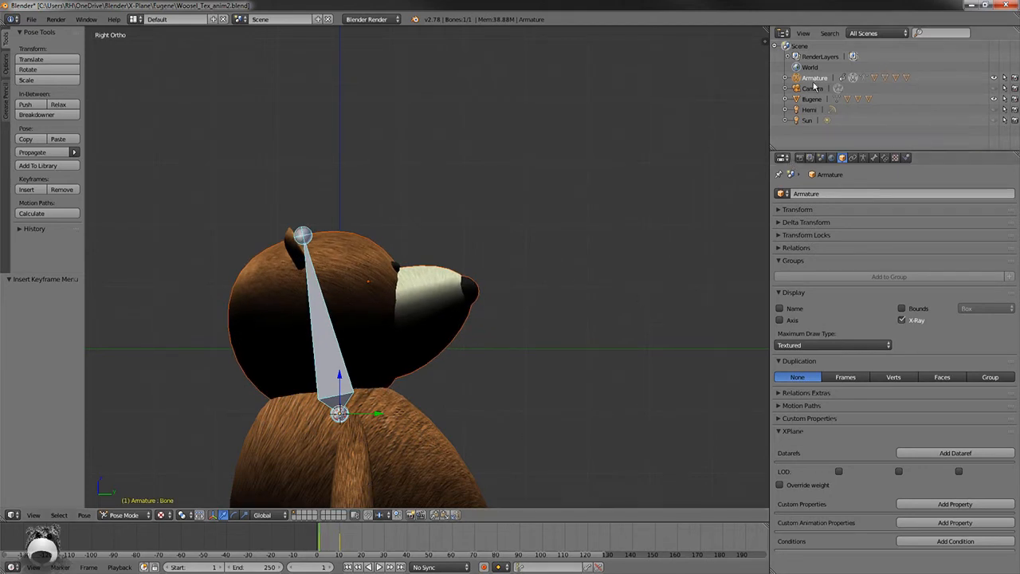
click(873, 158)
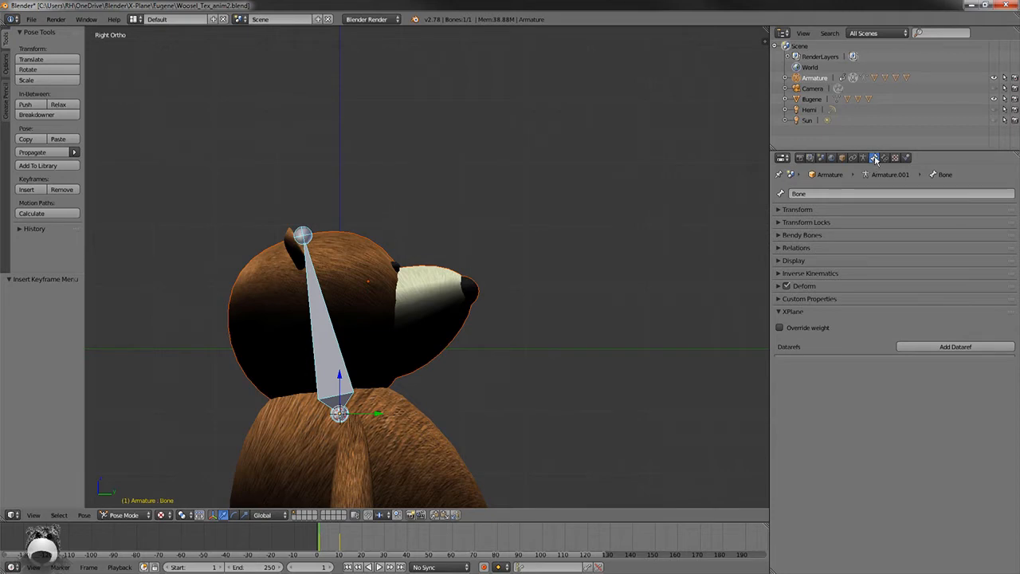
click(918, 348)
click(853, 366)
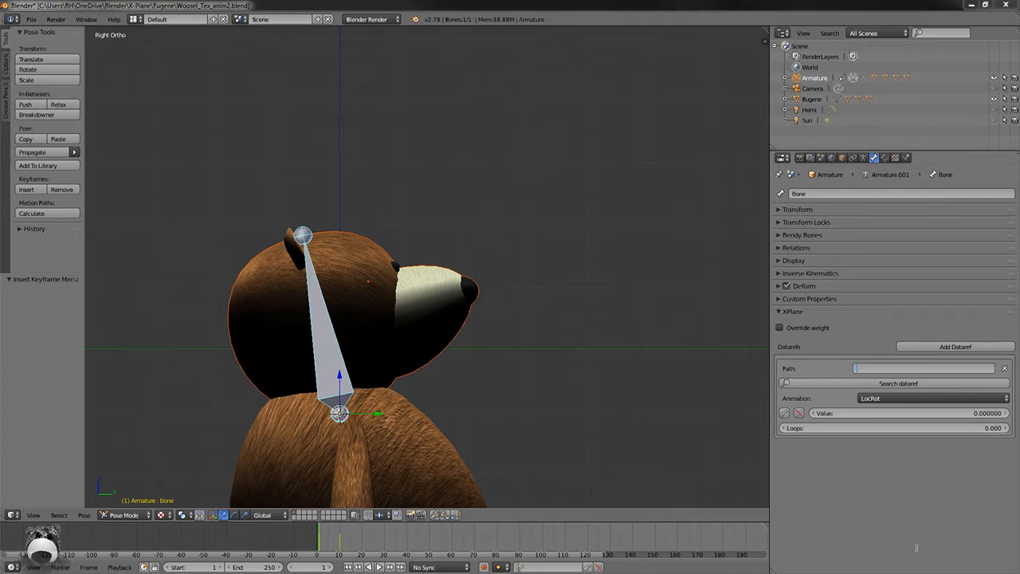
text(sim/flightmodel/forces/g_axil)
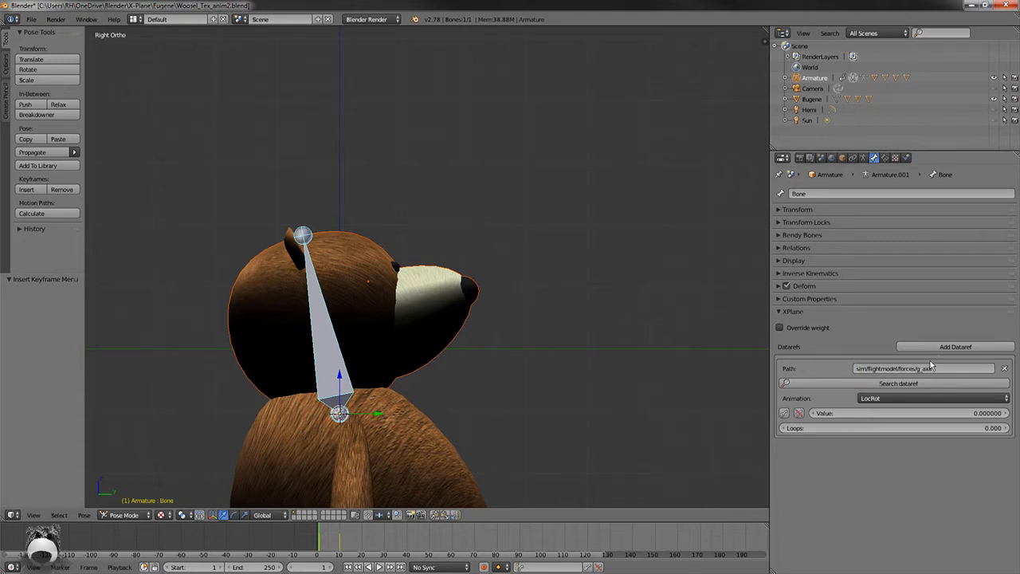
key(Return)
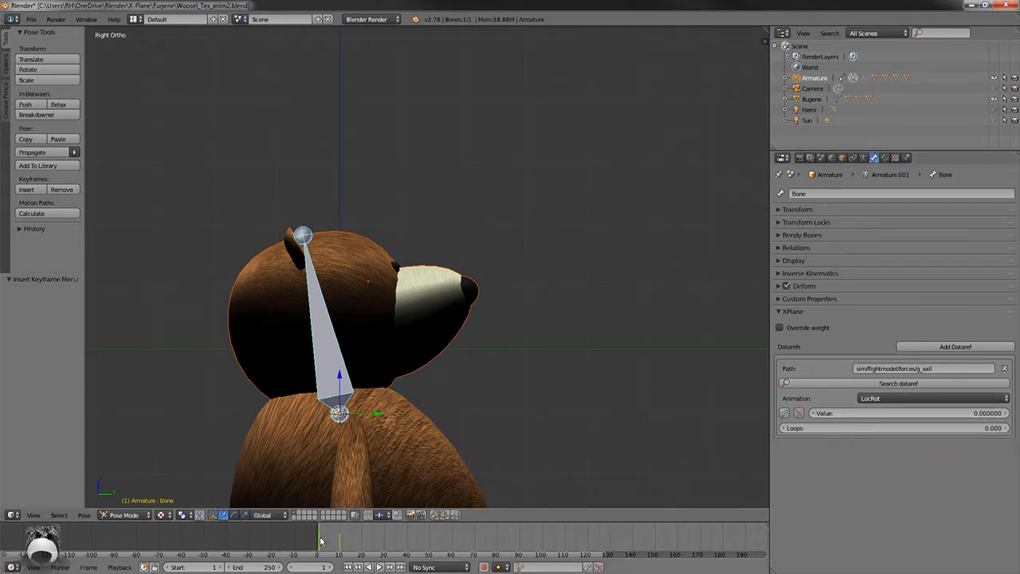
Set the dataref value to 0.35 at frame 1 and add a dataref keyframe
click(961, 415)
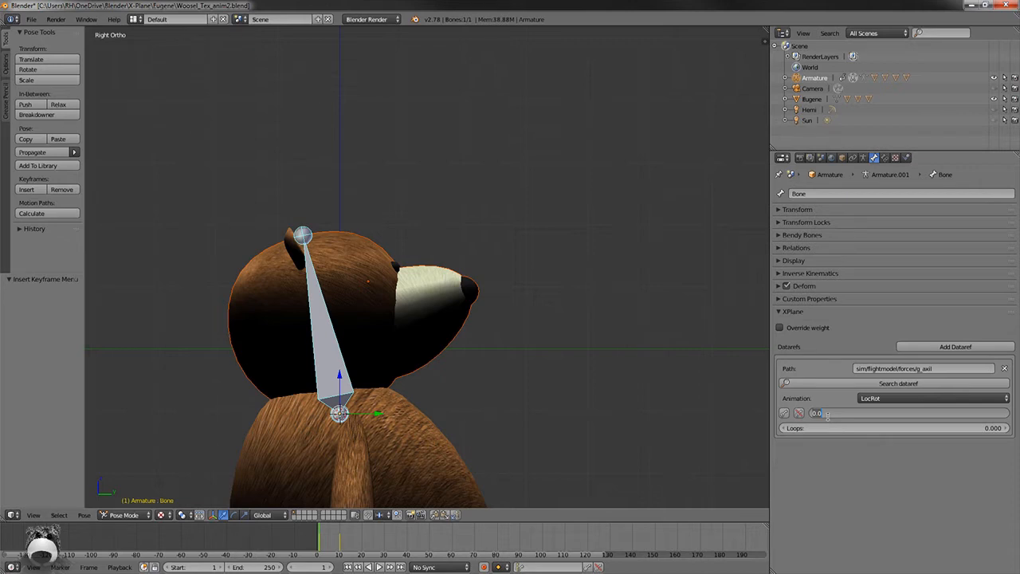
text(0.35)
key(Return)
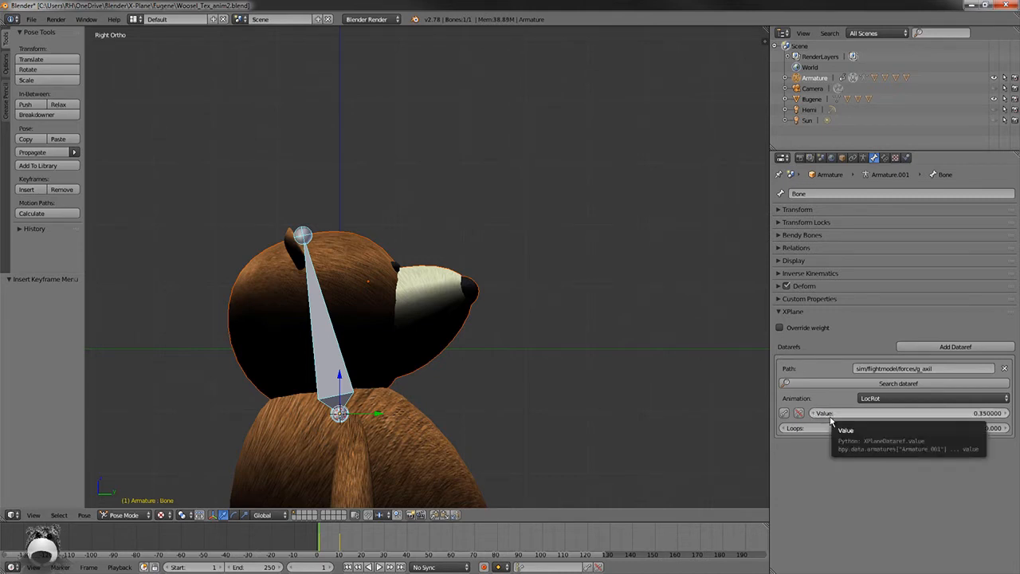
click(784, 414)
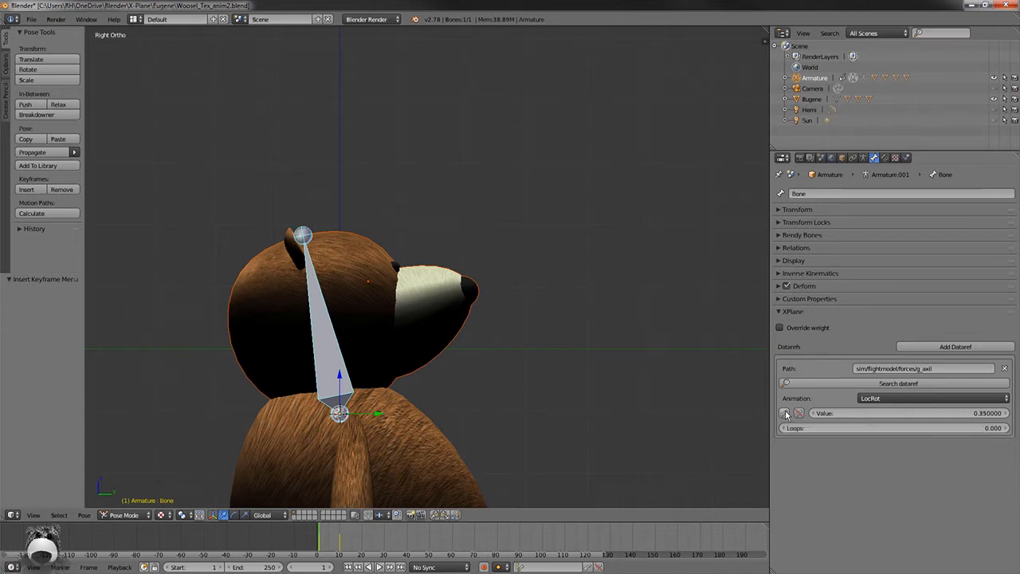
Go to frame 10, set the dataref value to -0.35 and add a dataref keyframe
key(Right)
key(Right)
key(Right)
key(Right)
key(Right)
key(Right)
key(Right)
key(Right)
key(Right)
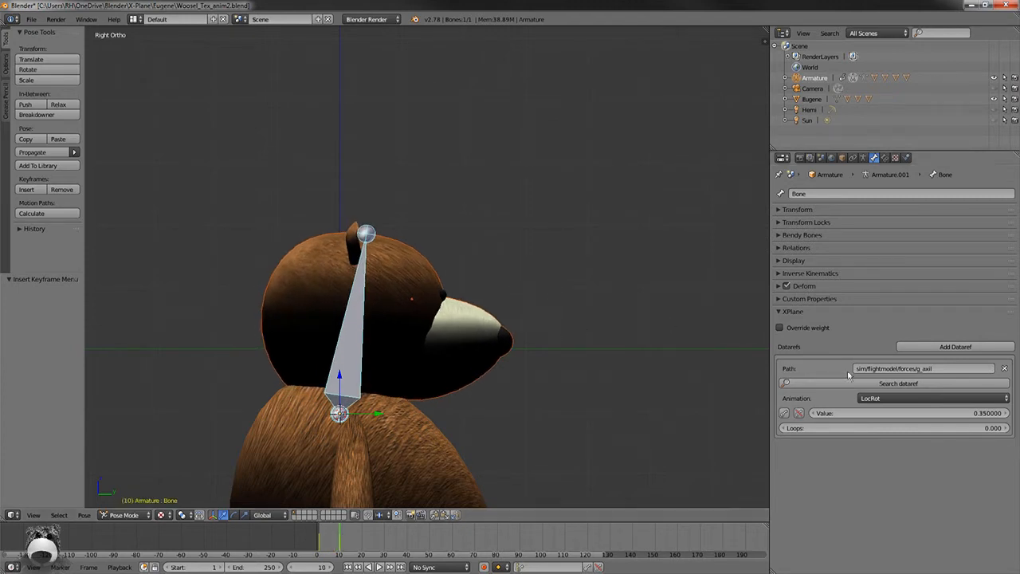
click(971, 413)
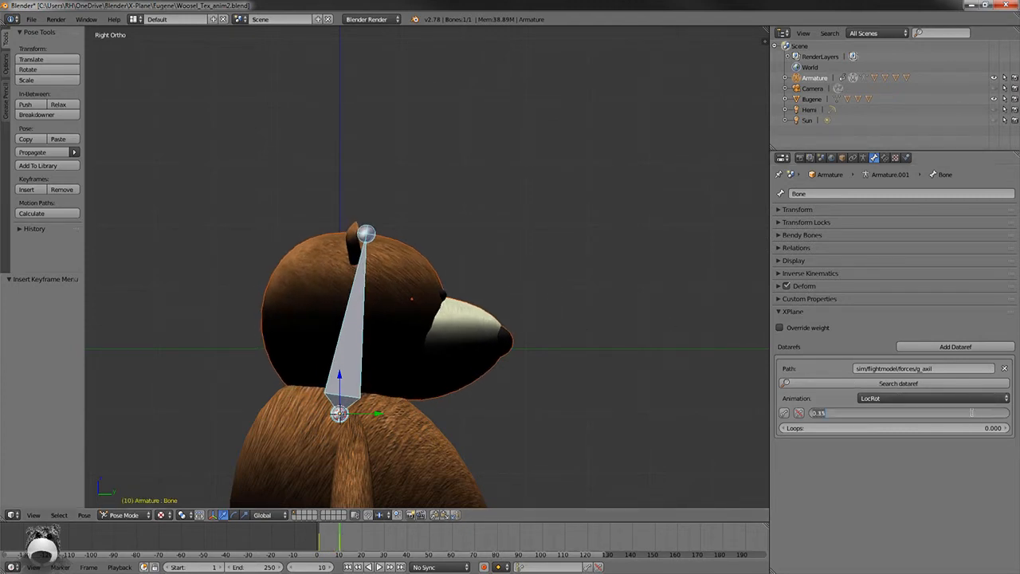
key(BackSpace)
text(0)
key(Return)
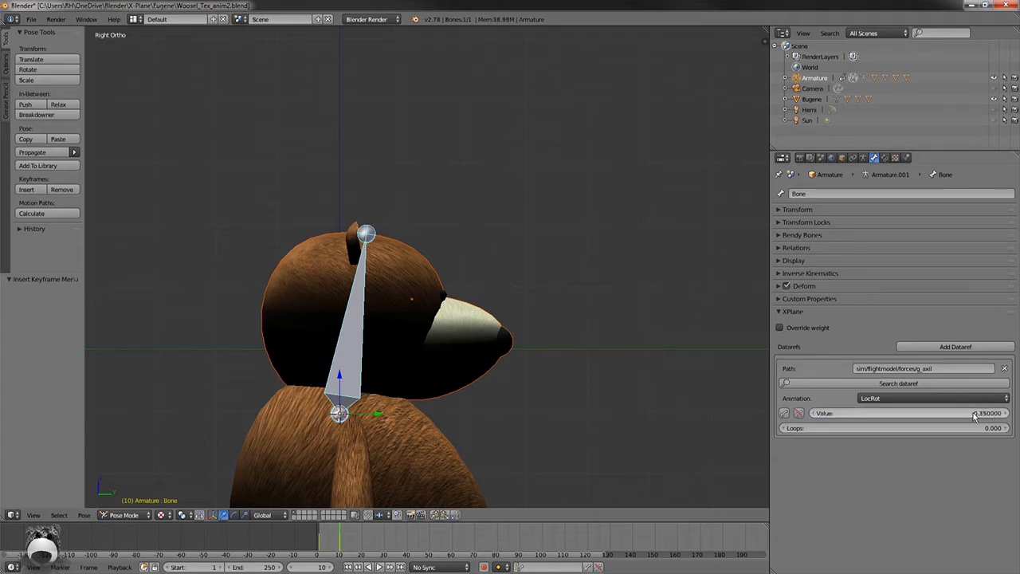
click(785, 413)
Step repeatedly between frames 1 and 10 to examine how the dataref value follows the head's nod
key(Left)
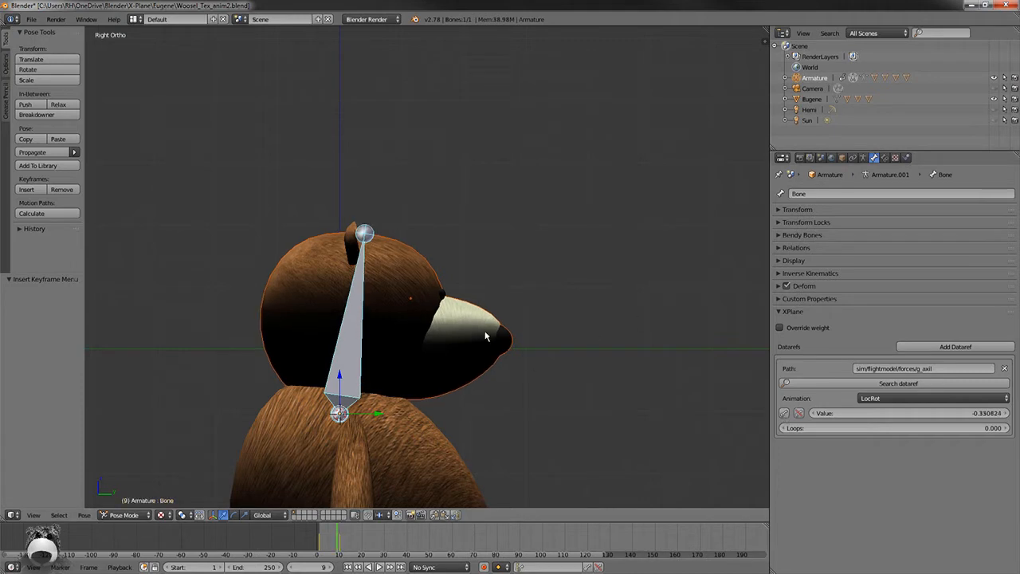
key(Left)
key(Left)
key(Left)
key(Left)
key(Left)
key(Left)
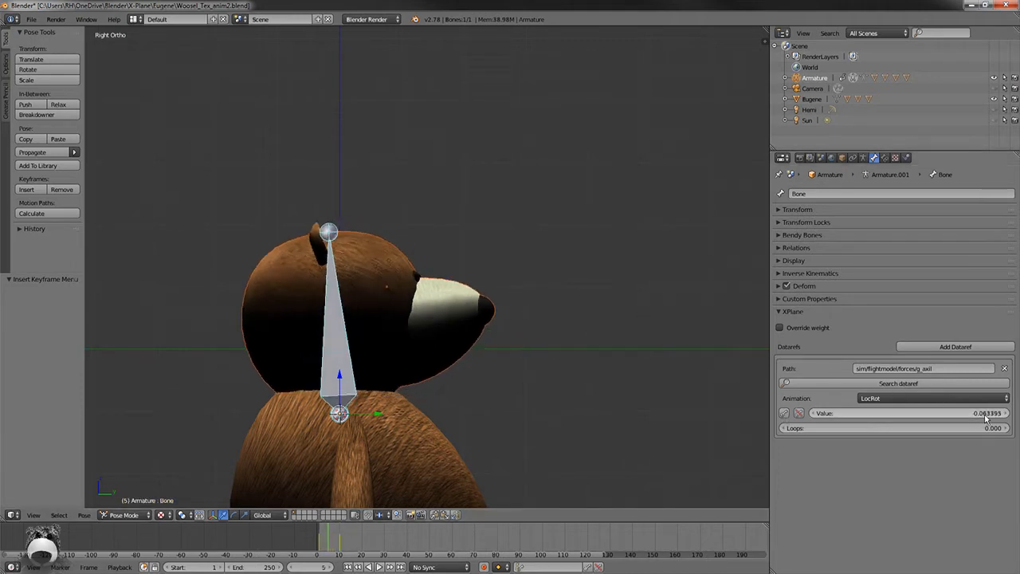
key(Left)
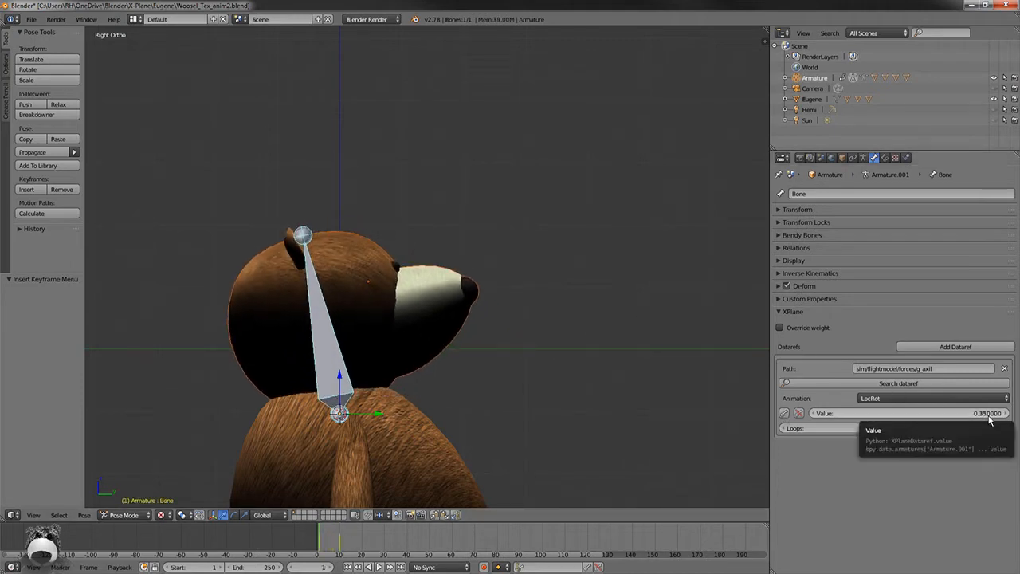
key(Right)
key(Right)
key(Right)
key(Right)
key(Right)
key(Right)
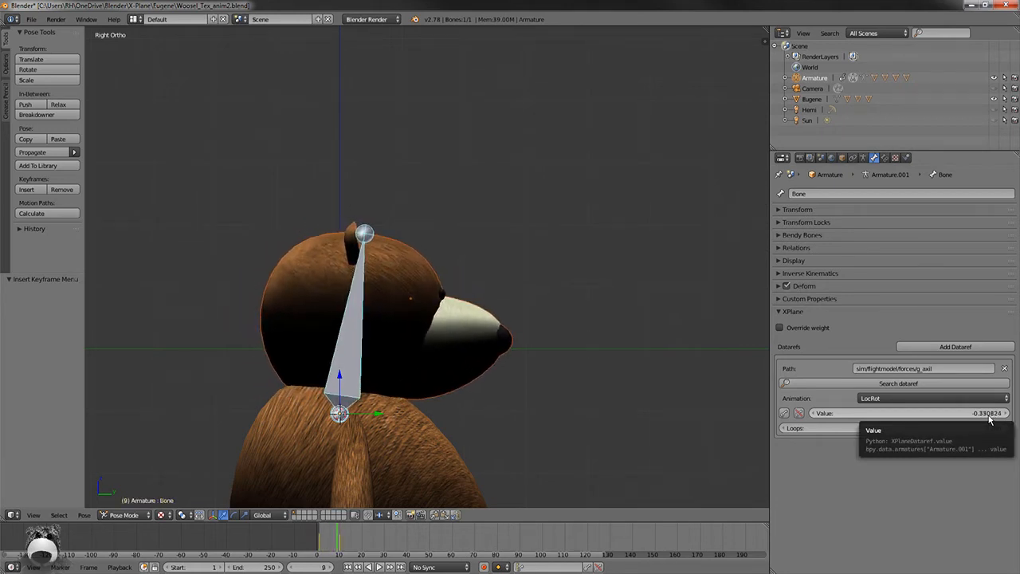
key(Left)
key(Left)
key(Left)
key(Left)
key(Left)
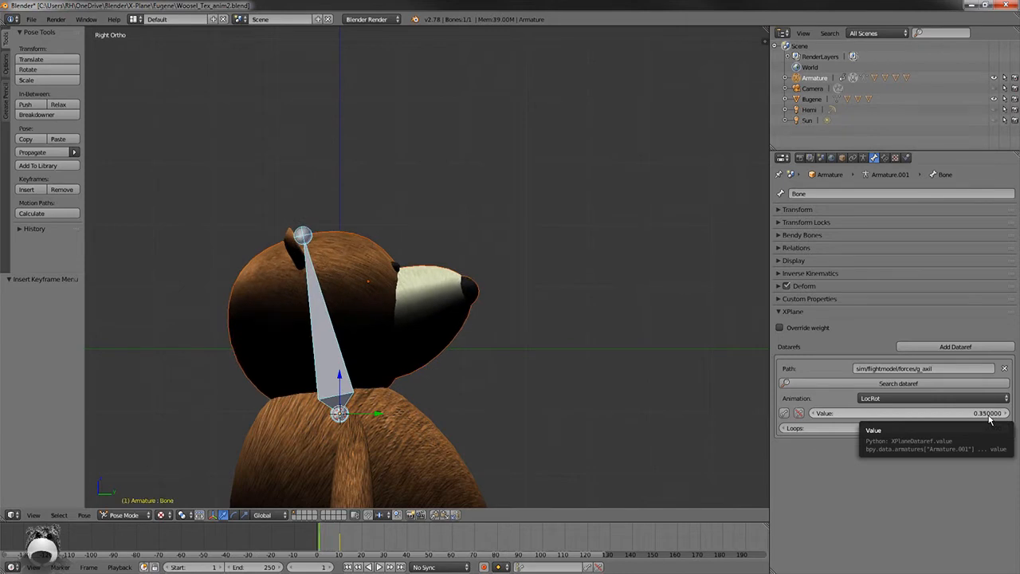
key(Right)
key(Right)
key(Right)
key(Right)
key(Right)
key(Right)
key(Right)
key(Right)
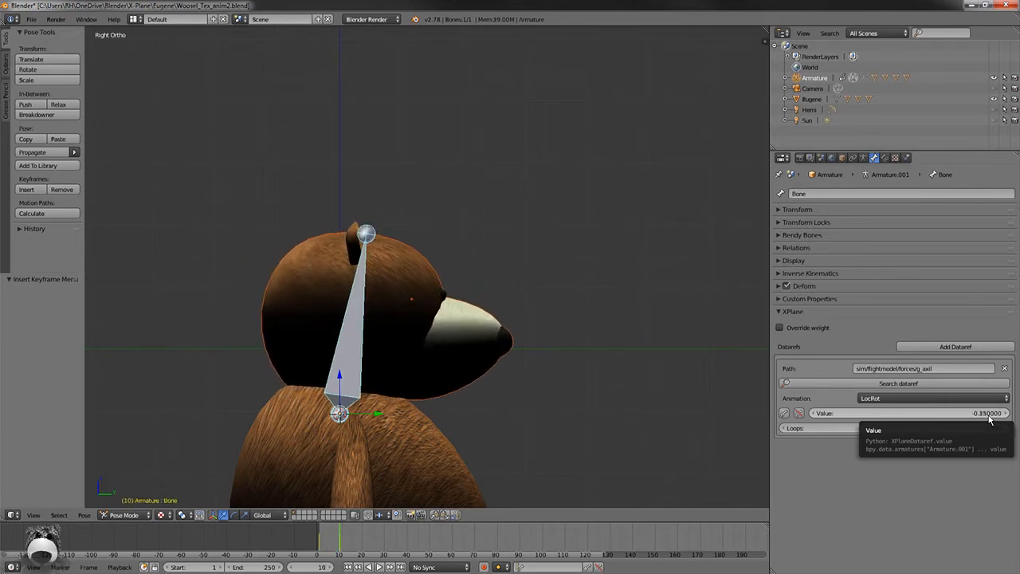
key(Left)
key(Left)
key(Left)
key(Left)
key(Left)
key(Left)
key(Left)
key(Left)
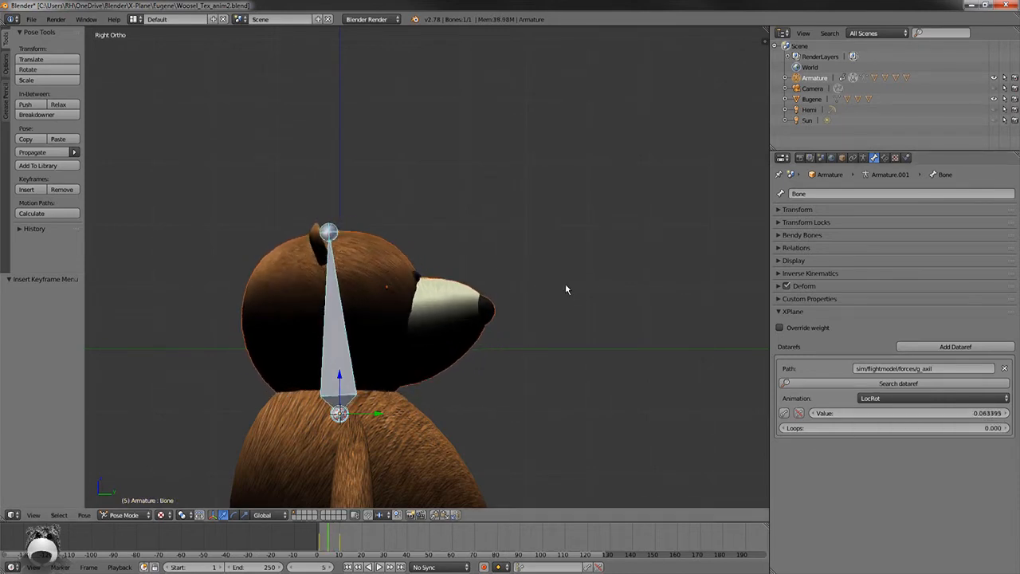
key(Right)
key(Right)
key(Right)
key(Right)
key(Right)
key(Right)
key(Right)
key(Right)
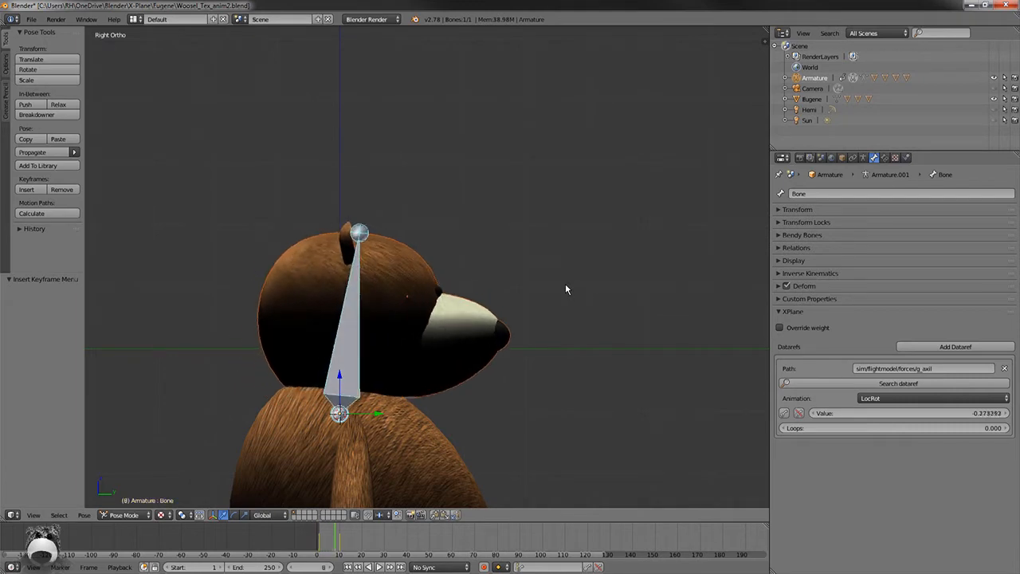
key(Left)
key(Left)
key(Left)
key(Left)
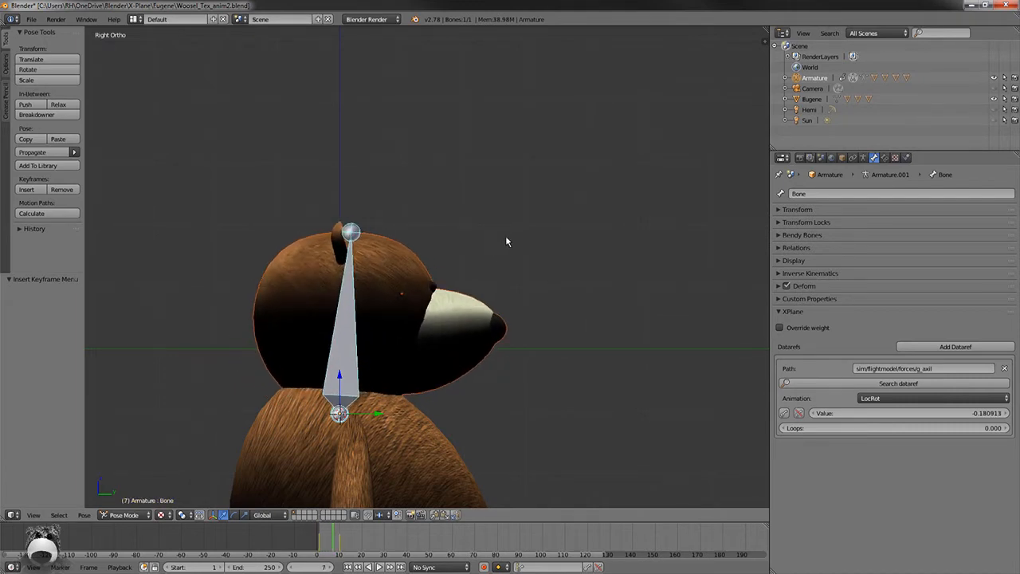
Save the current Blender file under its existing name
click(31, 20)
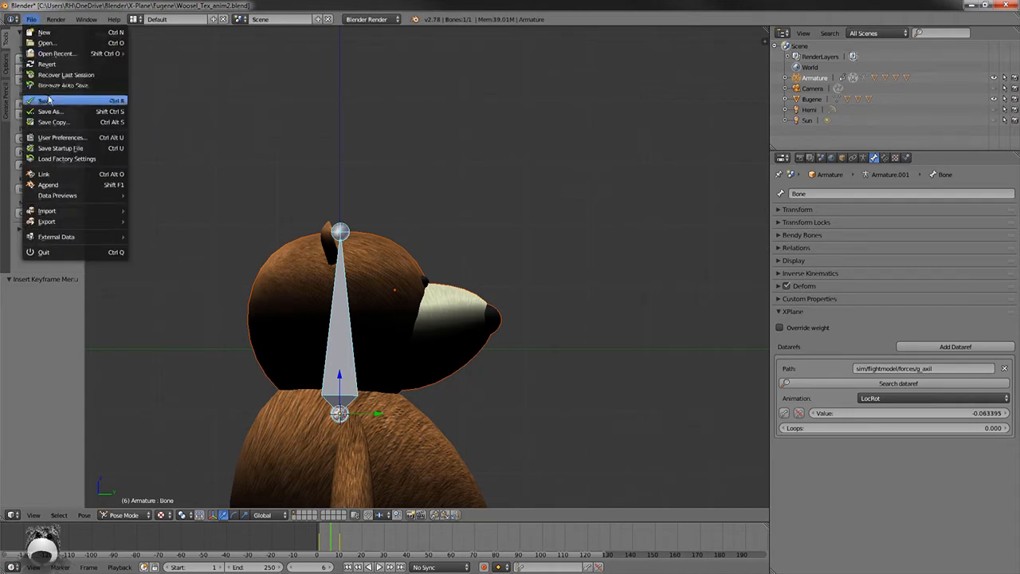
click(46, 101)
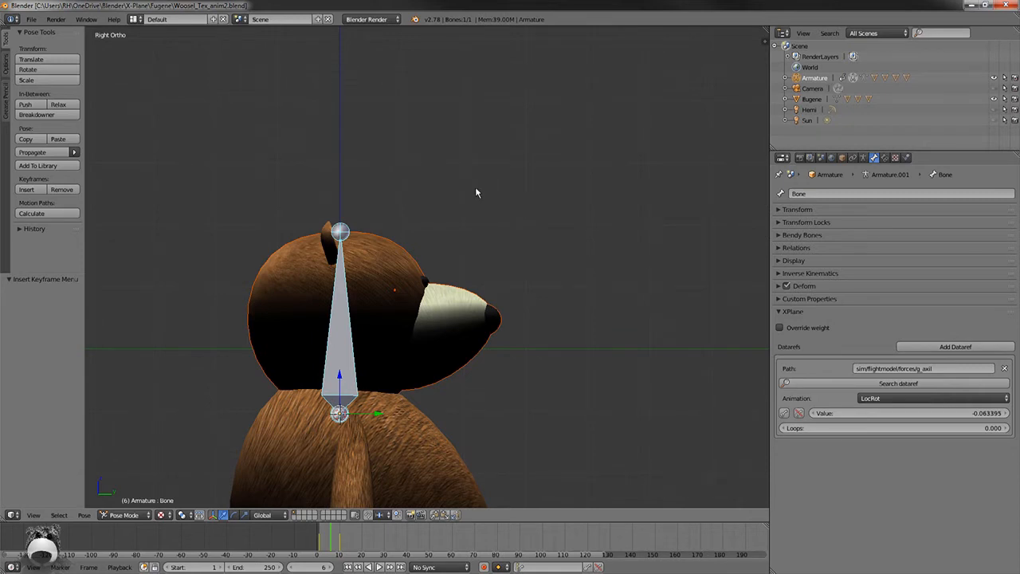
At frame 20, rotate the head bone upright by about 8.4° around the X axis and insert a LocRot keyframe
key(Right)
key(Right)
key(Right)
key(Right)
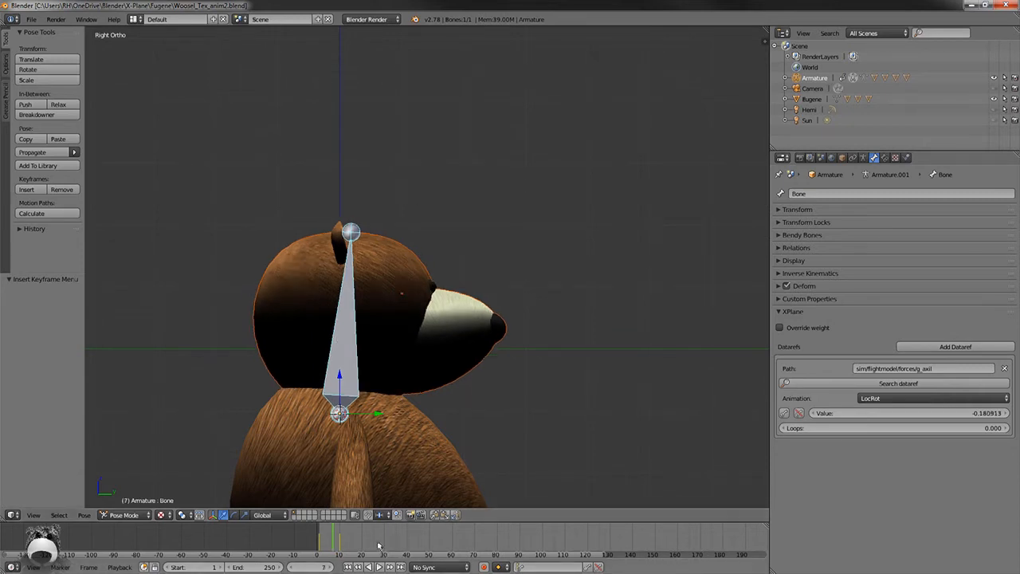
key(Right)
key(Right)
key(Right)
key(Right)
key(Right)
key(Right)
key(Right)
key(Right)
key(Right)
key(Right)
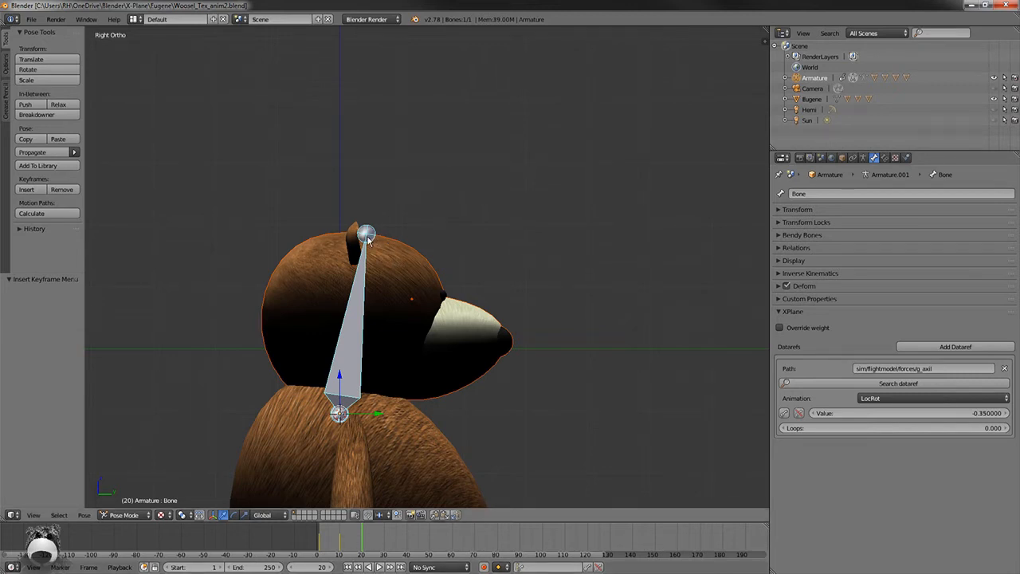
key(r)
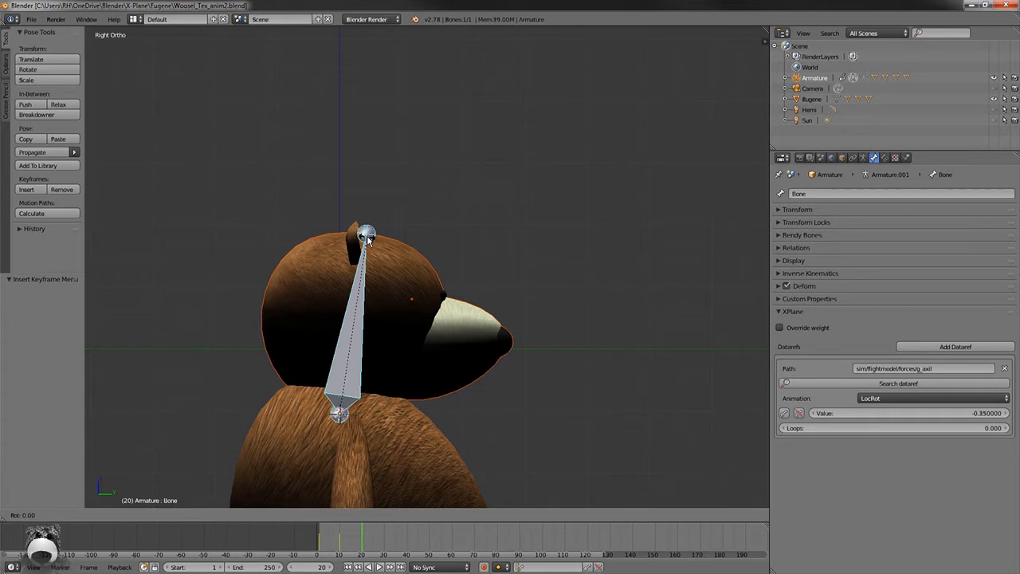
key(x)
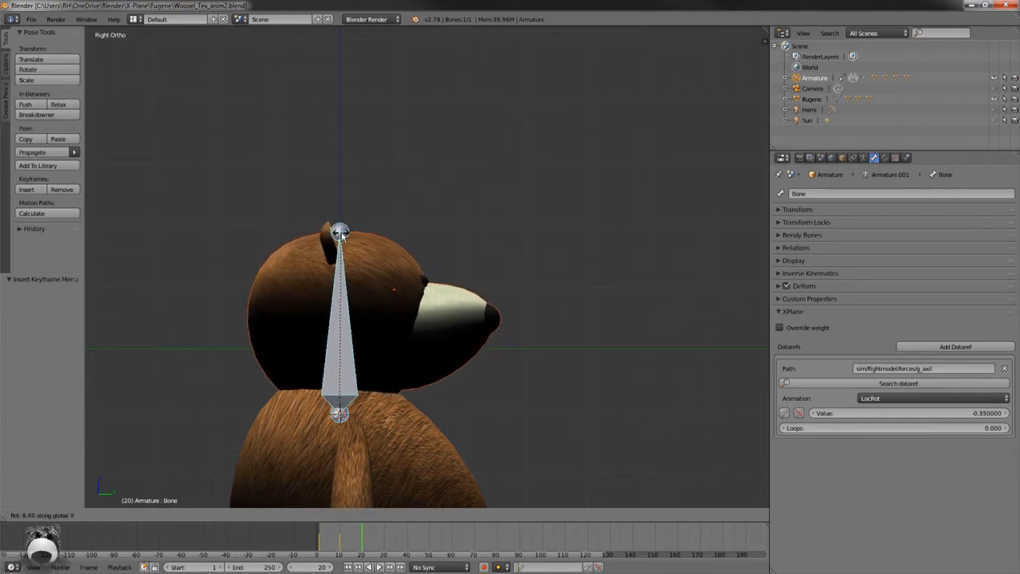
click(341, 233)
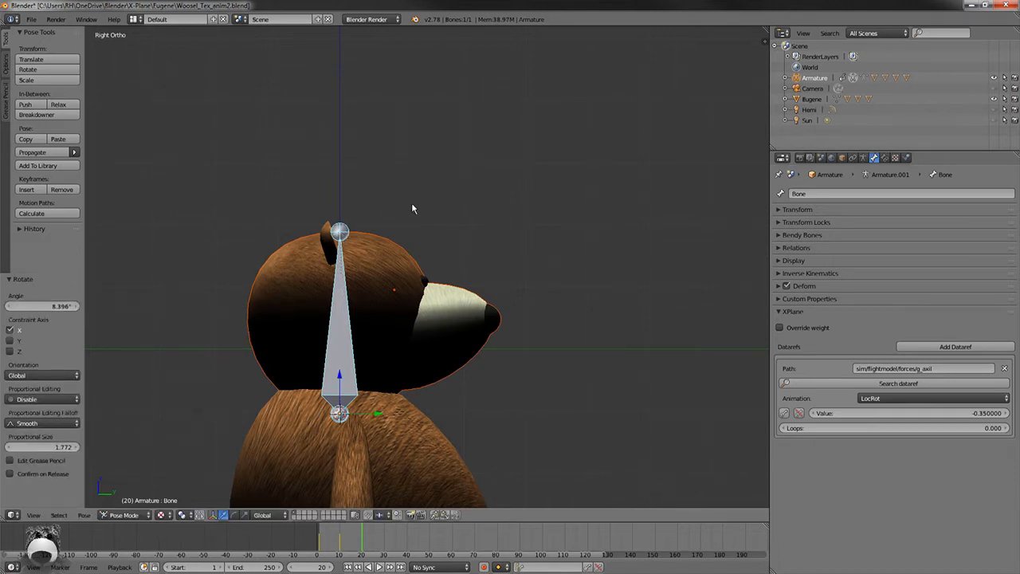
key(i)
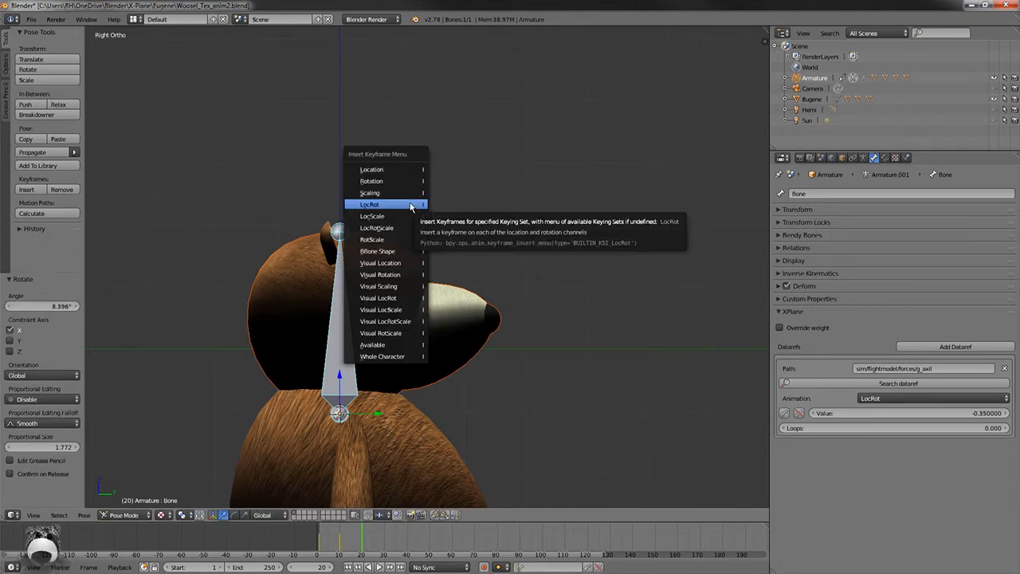
click(411, 204)
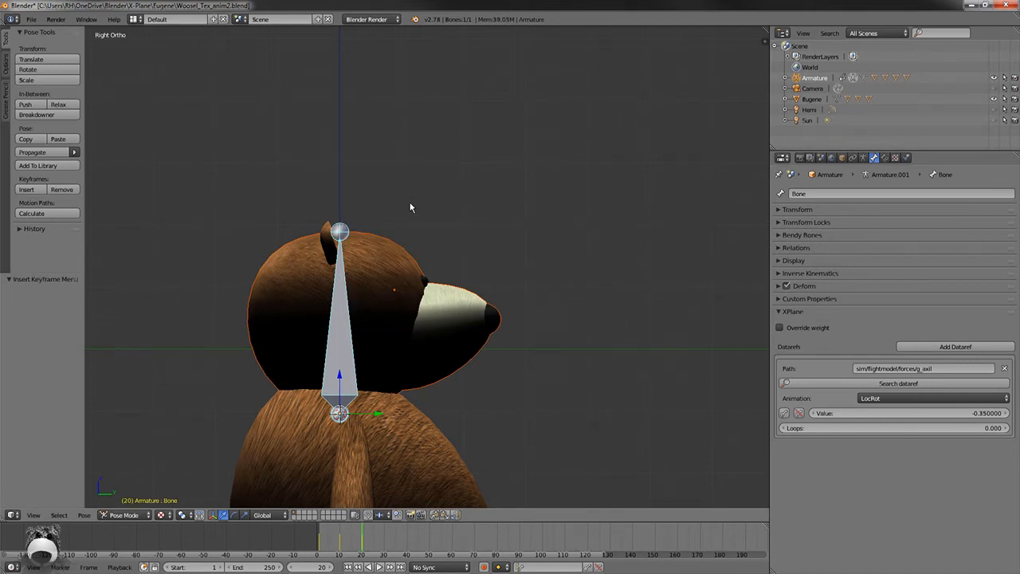
At frame 20, rotate the head bone about 40° around the global Z axis and insert a LocRot keyframe
key(ctrl+KP_1)
key(ctrl+KP_3)
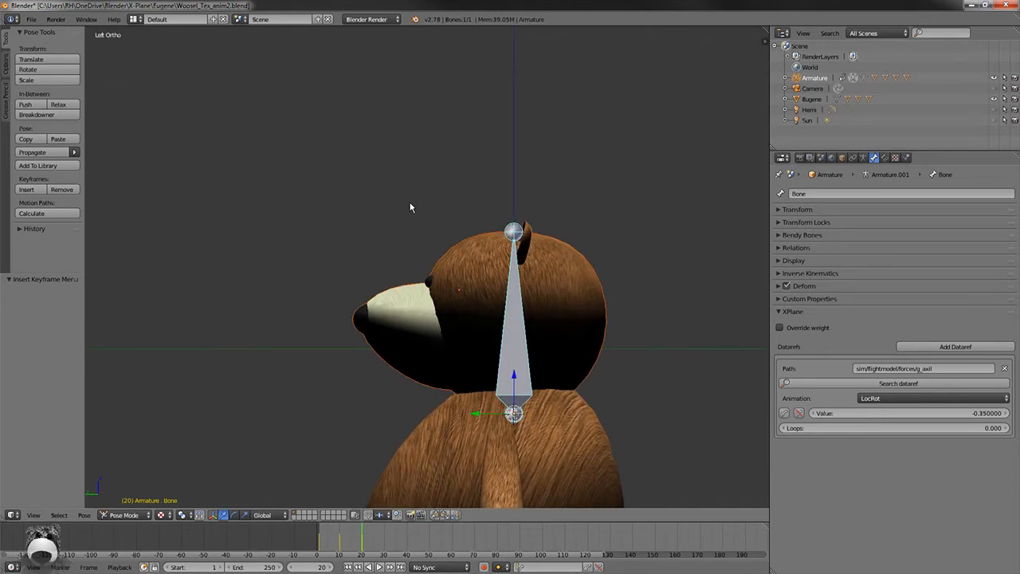
key(ctrl+KP_7)
key(KP_7)
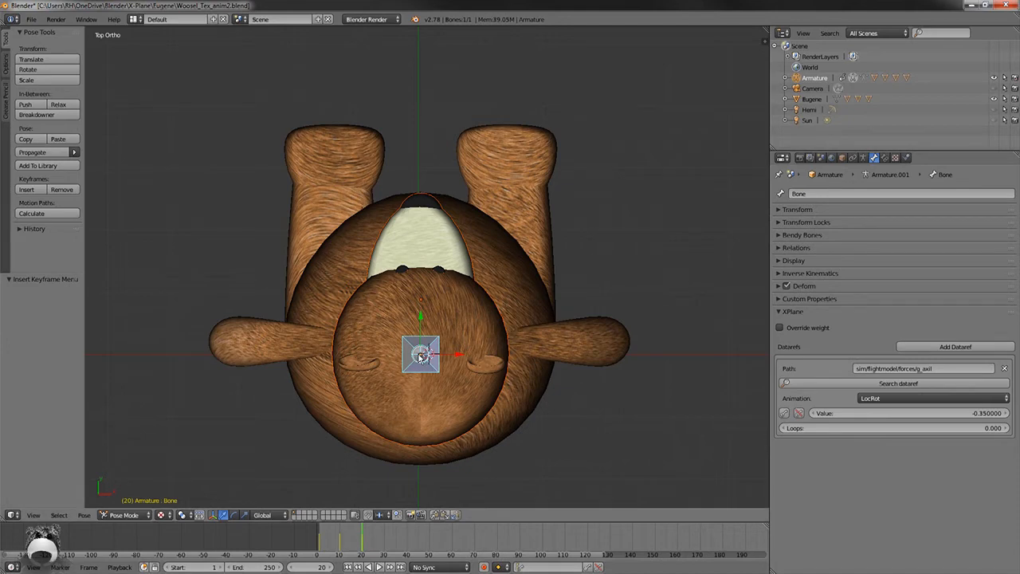
key(r)
key(z)
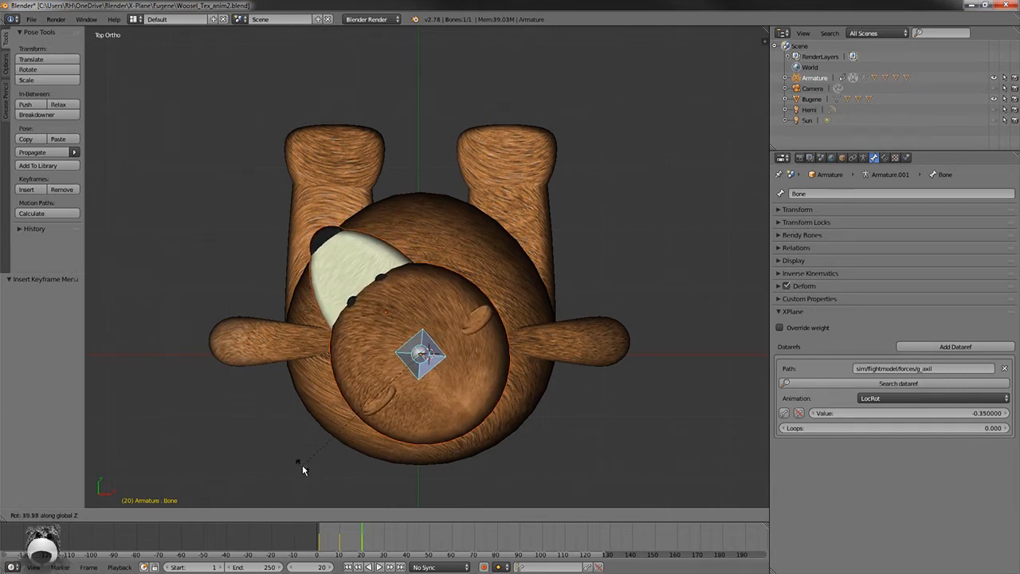
click(302, 465)
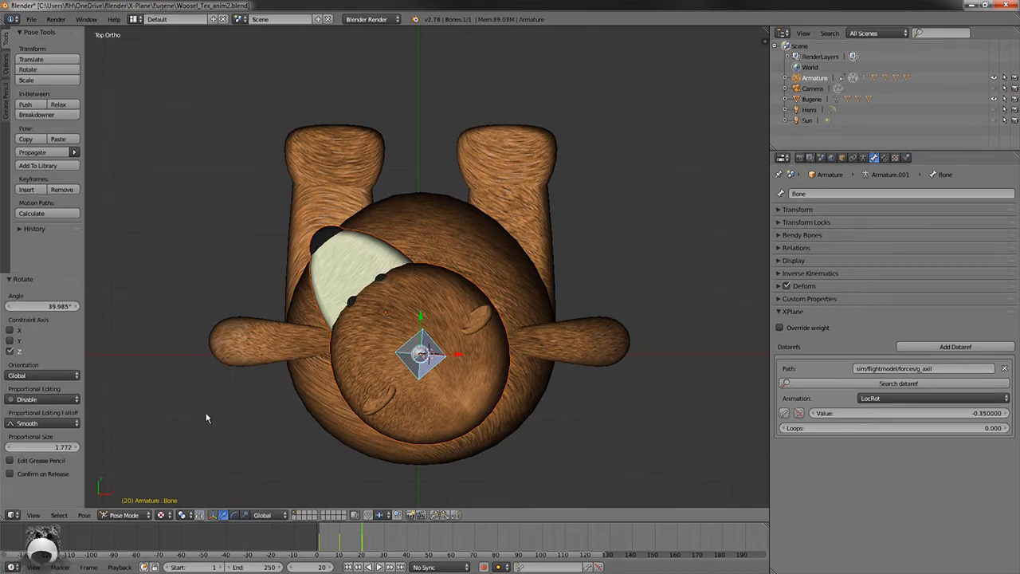
key(i)
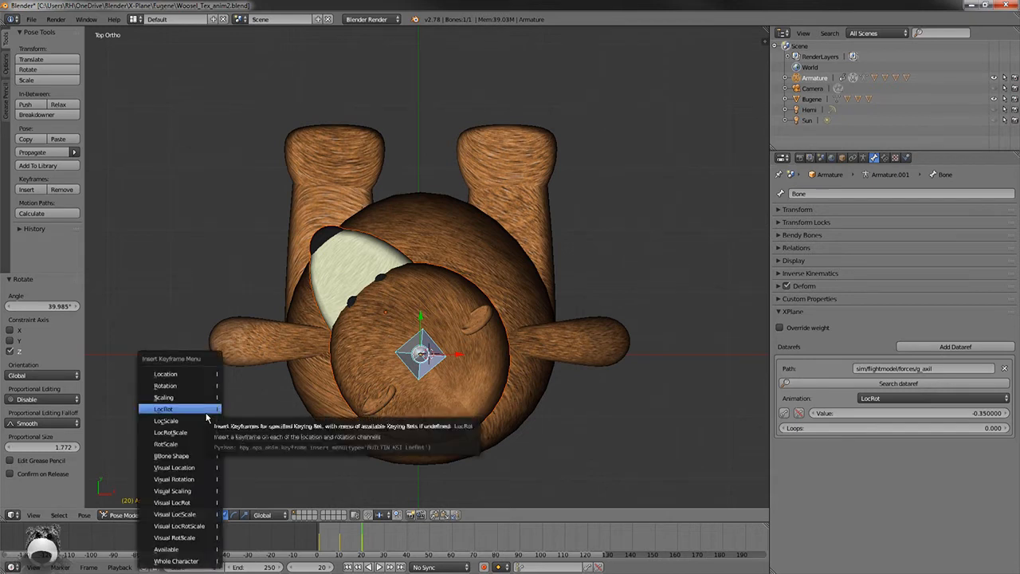
click(200, 412)
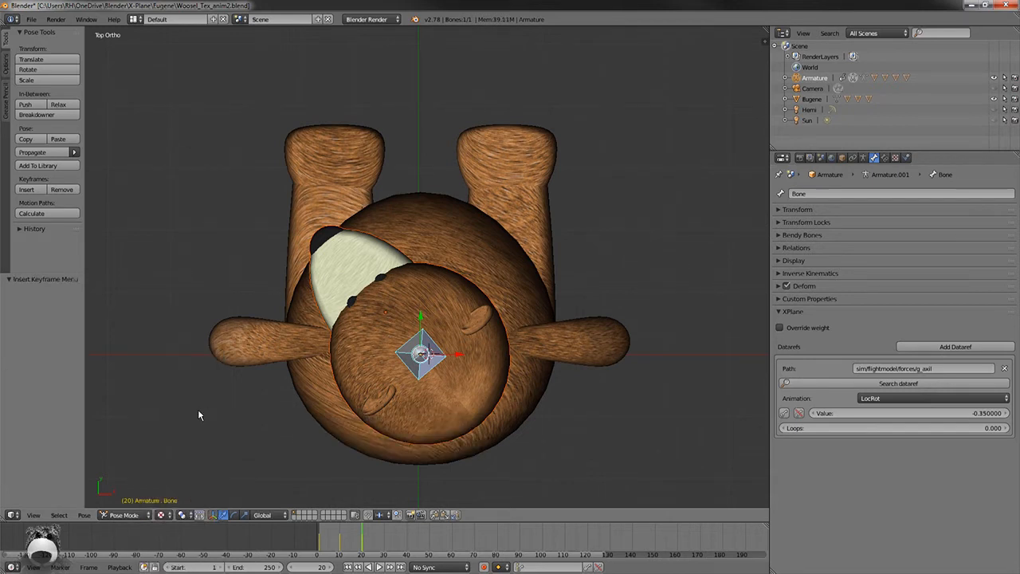
At frame 30, rotate the head bone about 89.5° clockwise as seen from above and insert a LocRot keyframe
key(alt+a)
key(r)
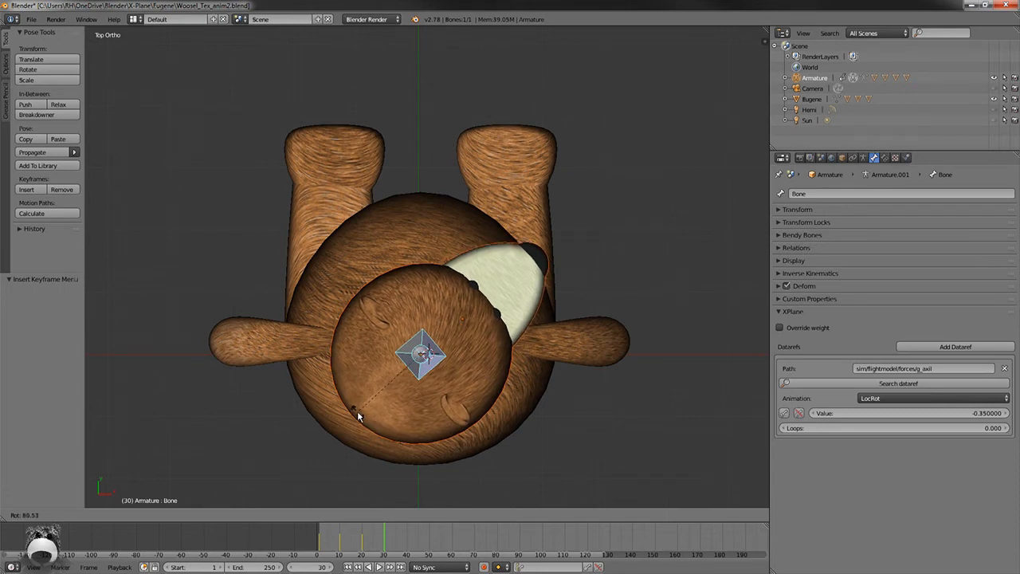
click(358, 416)
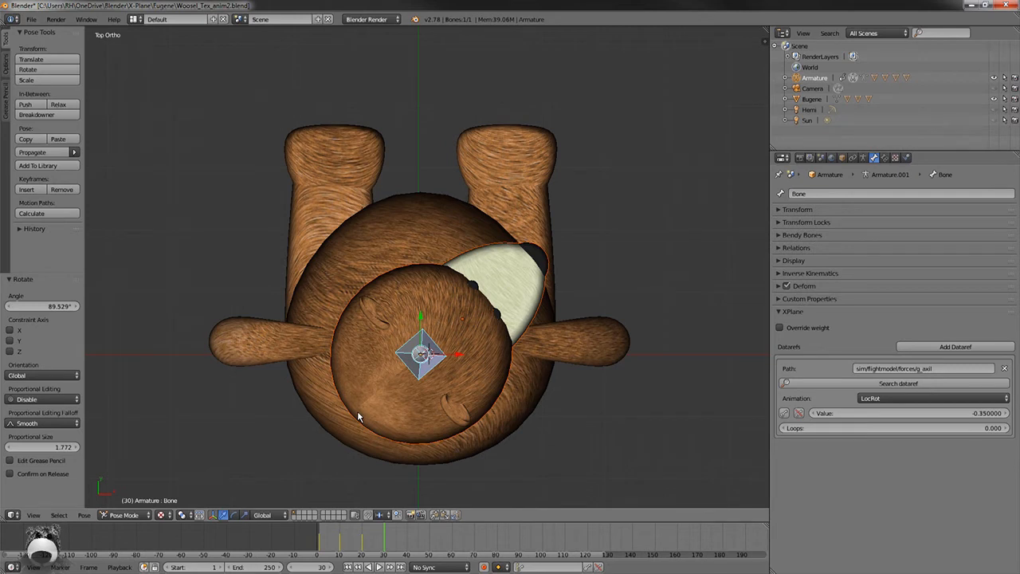
key(i)
click(356, 413)
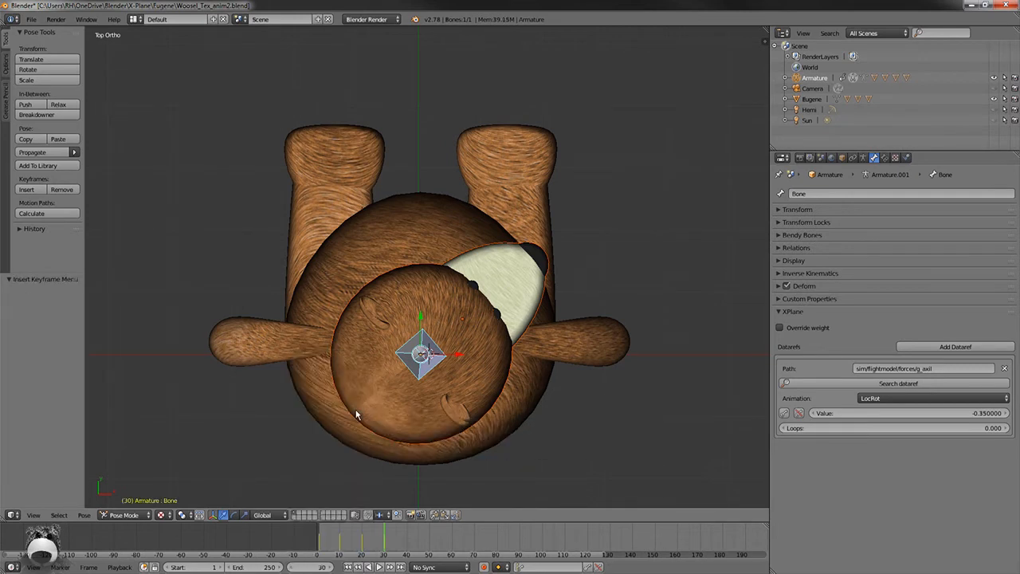
Step back and forth between frames 20 and 30 to examine the head's side-to-side turning motion
key(Left)
key(Left)
key(Left)
key(Left)
key(Left)
key(Left)
key(Left)
key(Left)
key(Left)
key(Left)
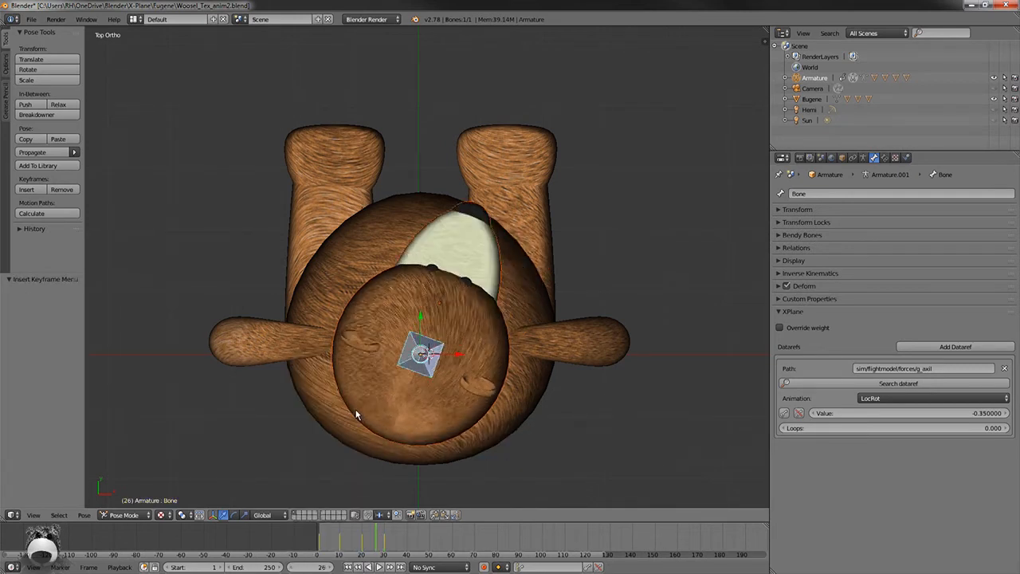
key(Right)
key(Right)
key(Right)
key(Right)
key(Right)
key(Right)
key(Right)
key(Right)
key(Right)
key(Right)
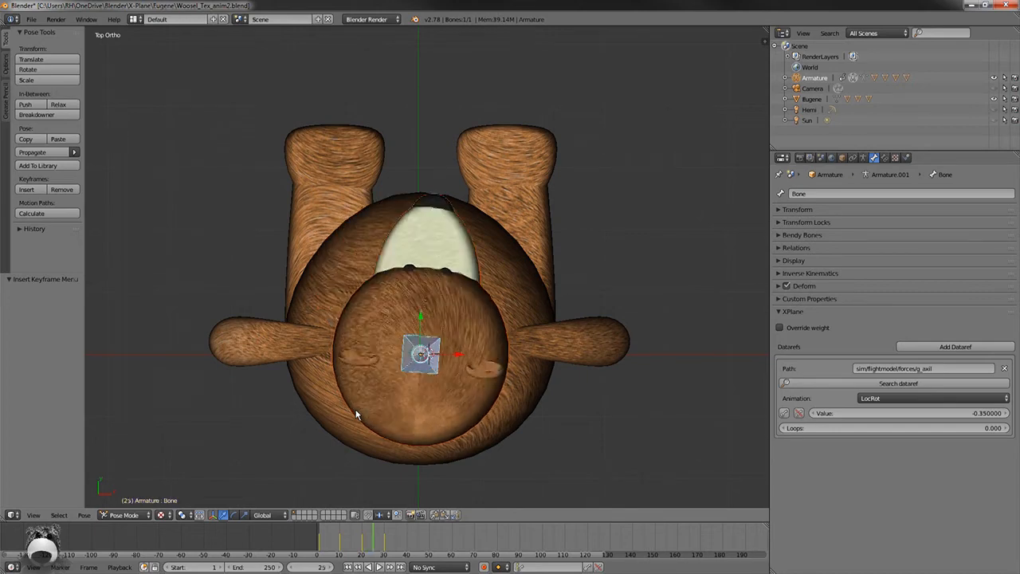
key(Left)
key(Left)
key(Left)
key(Left)
key(Left)
key(Left)
key(Left)
key(Left)
key(Left)
key(Left)
key(Left)
key(Left)
key(Left)
key(Left)
key(Left)
key(Left)
key(Left)
key(Left)
key(Left)
key(Left)
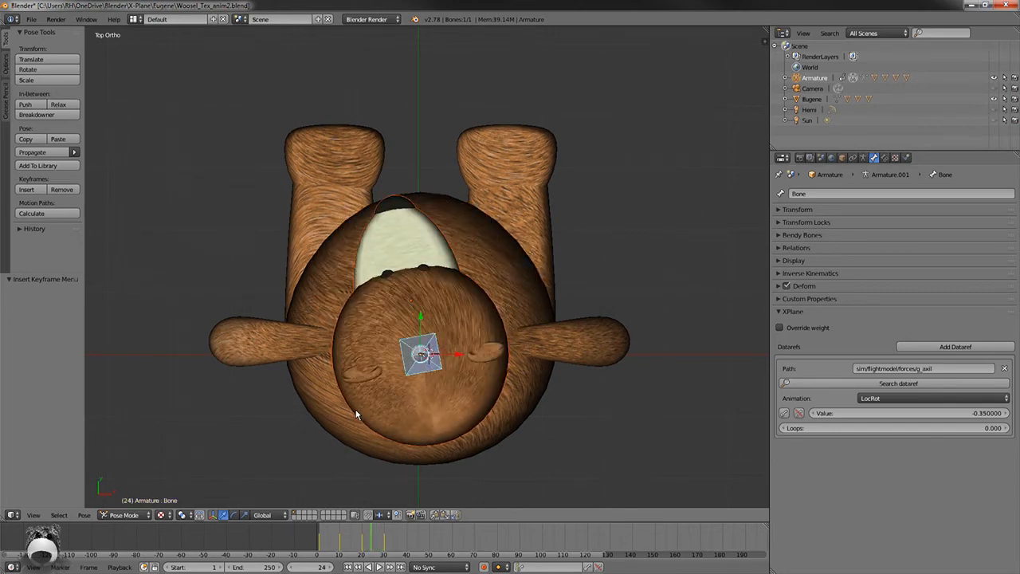
key(Right)
key(Right)
key(Right)
key(Right)
key(Right)
key(Right)
key(Right)
key(Right)
key(Right)
key(Right)
key(Right)
key(Right)
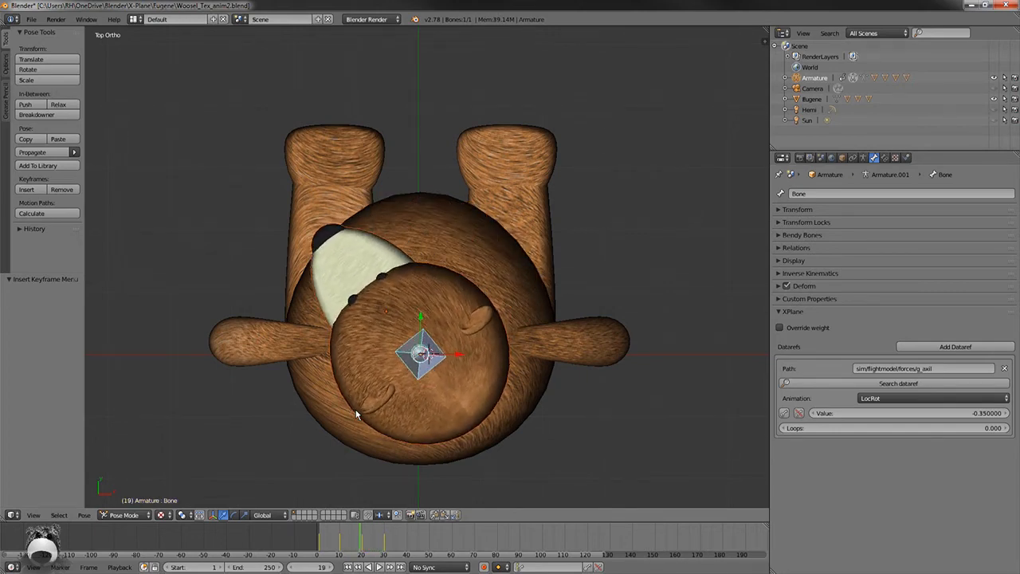
key(Right)
key(Right)
key(Right)
key(Right)
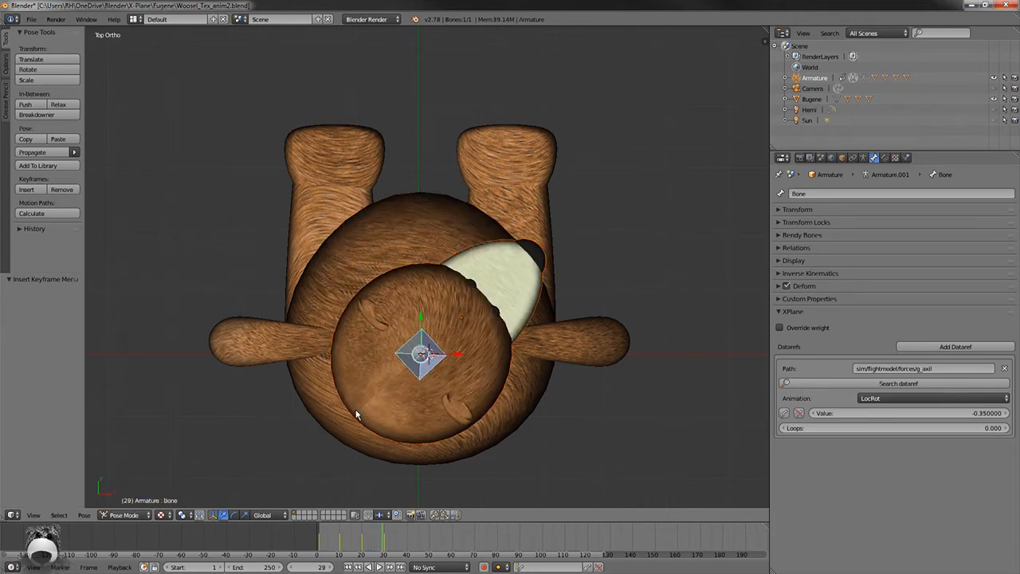
key(Left)
key(Left)
key(Left)
key(Left)
key(Left)
key(Left)
key(Left)
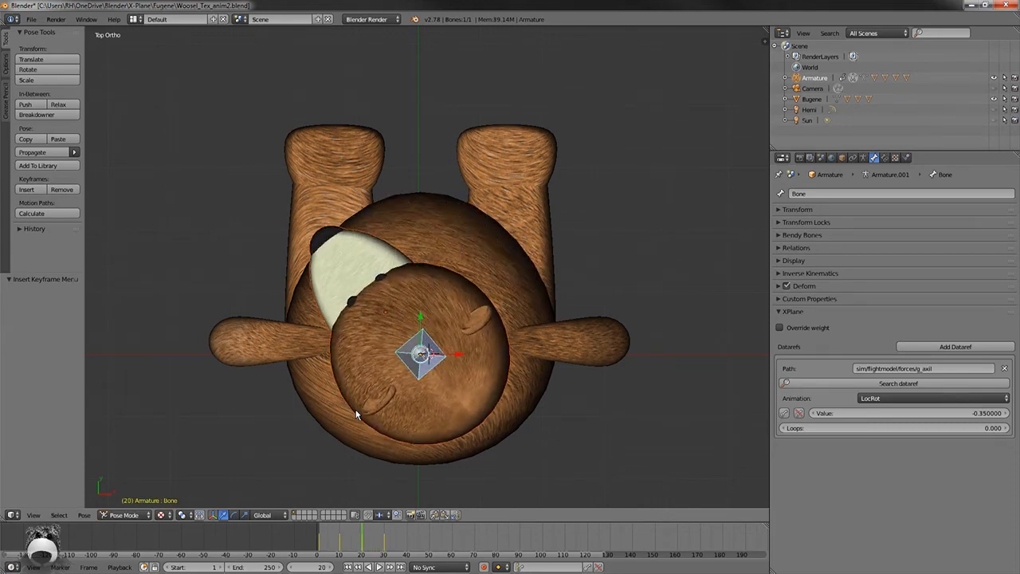
key(Right)
key(Right)
key(Right)
key(Right)
key(Right)
key(Right)
key(Right)
key(Right)
key(Right)
key(Right)
key(Right)
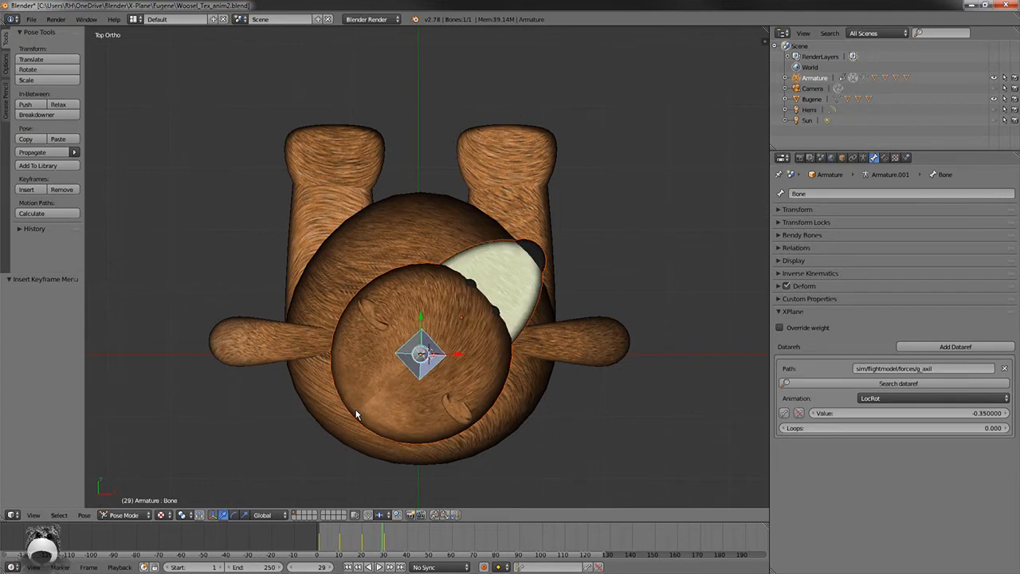
key(Left)
key(Left)
key(Left)
key(Left)
key(Left)
key(Left)
key(Left)
key(Left)
key(Left)
key(Left)
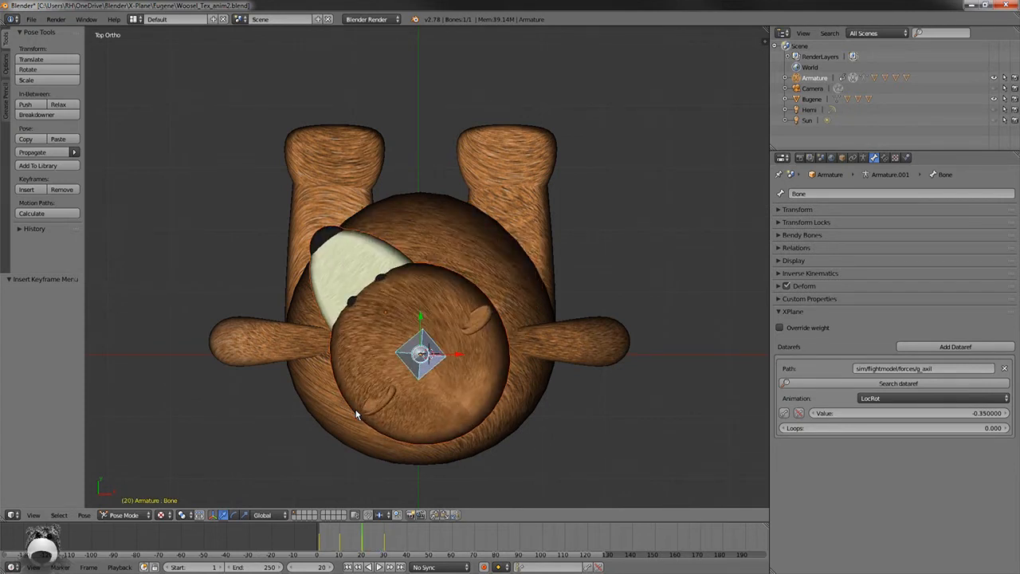
Add a second dataref to the bone with the path sim/flightmodel2/gear/tire_steer_actual_deg[0]
click(933, 345)
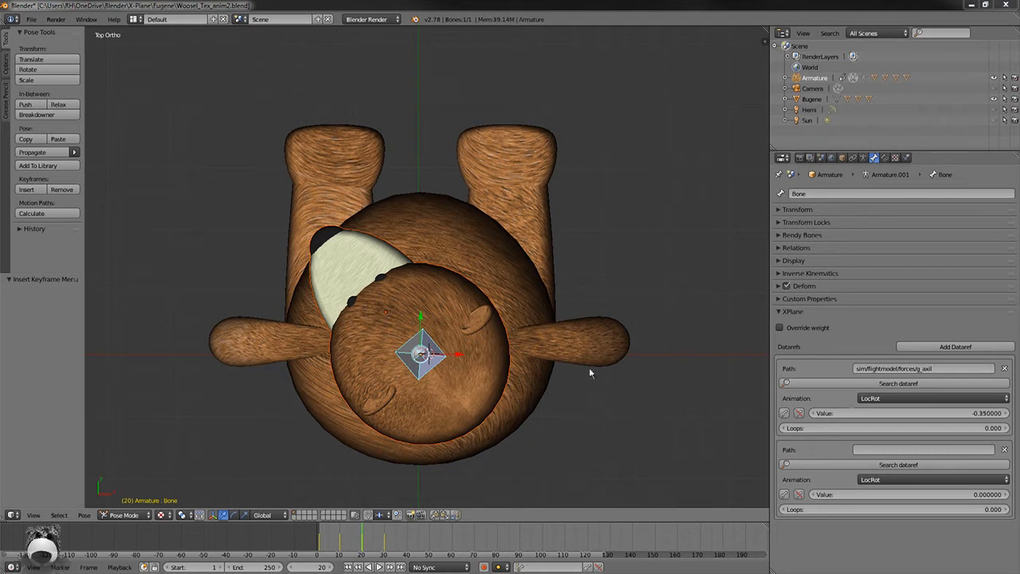
click(903, 450)
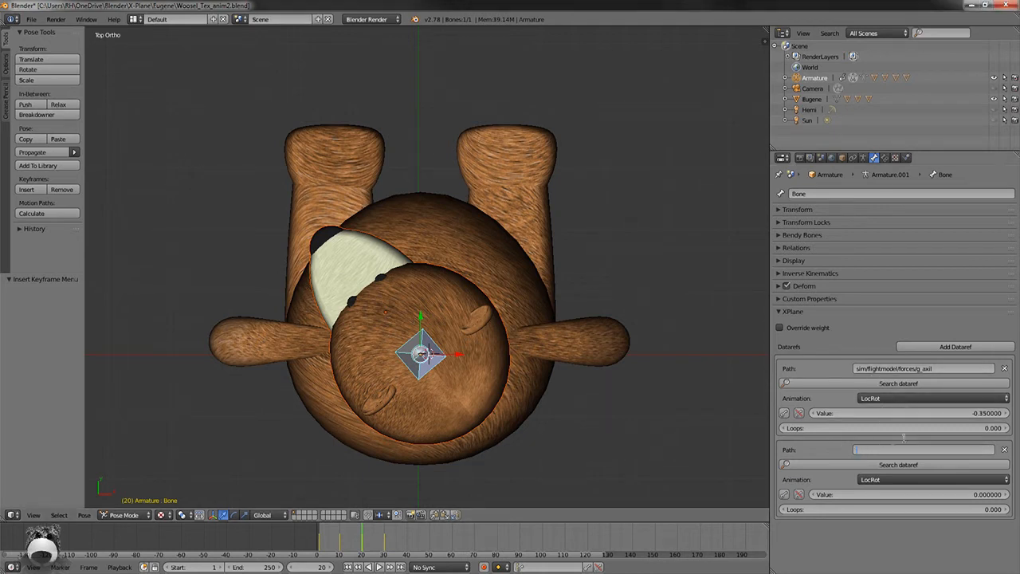
text(sim/flightmodel2/gear/tire_steer_actual_deg)
text([0])
key(Return)
At frame 20, set the tire steer dataref's value to -40 and add a dataref keyframe
click(977, 494)
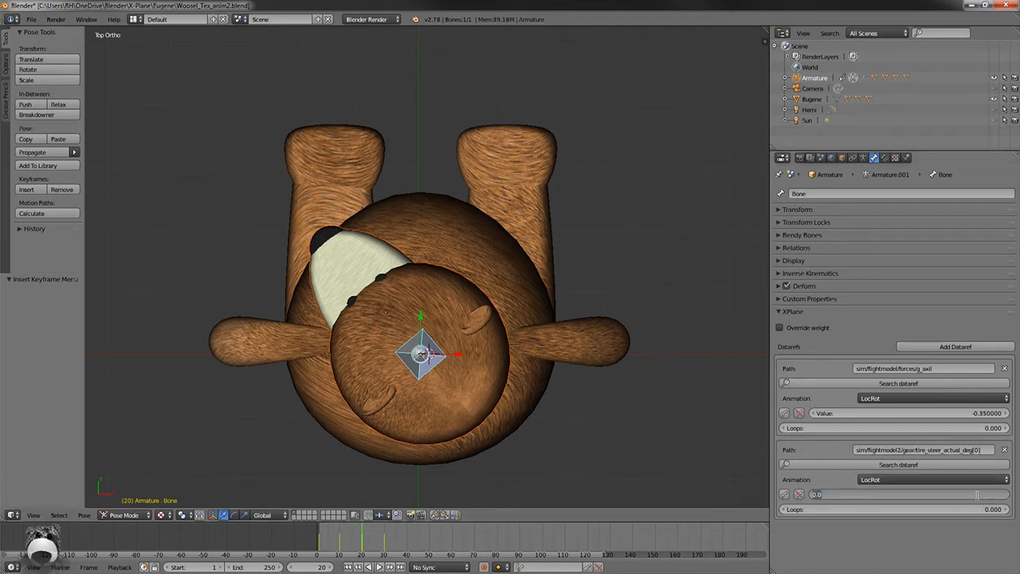
key(BackSpace)
text(40)
key(Return)
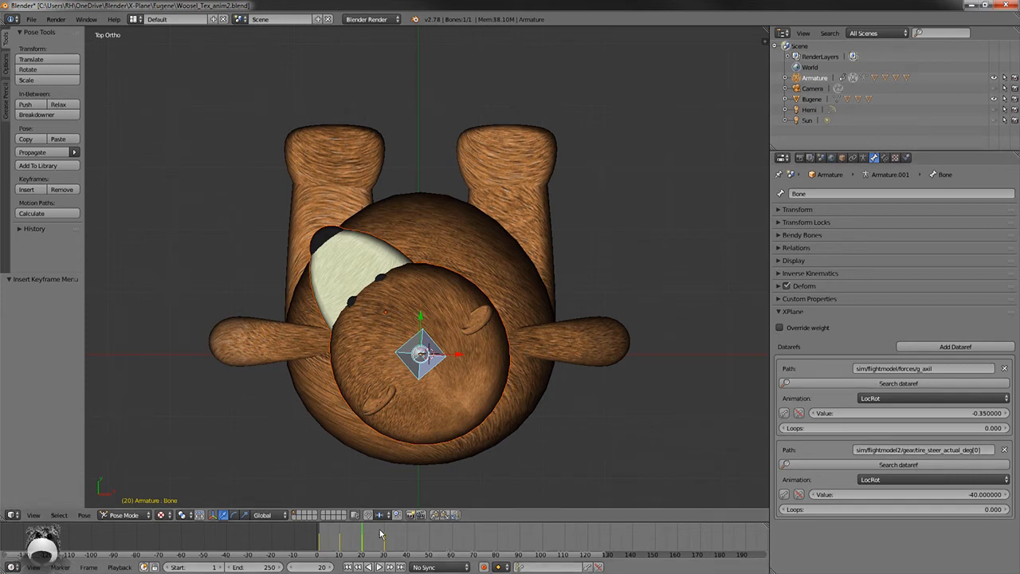
click(786, 494)
Go to frame 30, set the tire steer dataref's value to 40 and add a dataref keyframe
key(Right)
key(Right)
key(Right)
key(Right)
key(Right)
key(Right)
key(Right)
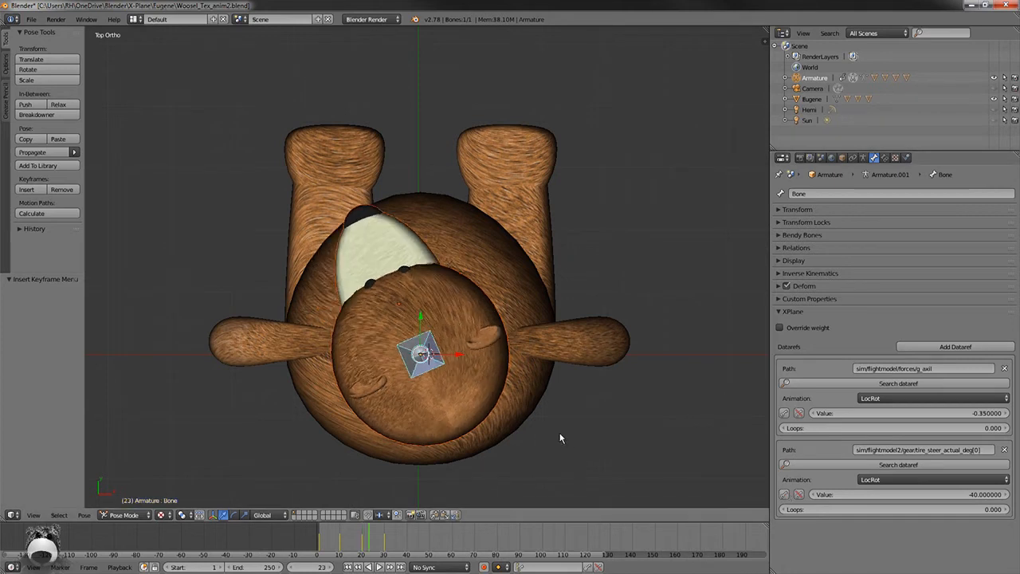
key(Right)
key(Right)
key(Right)
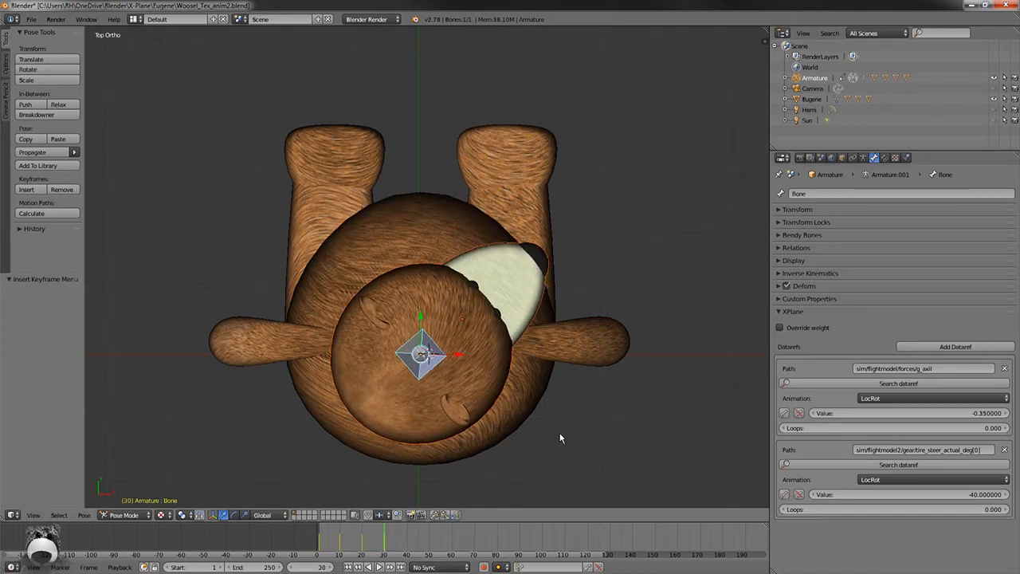
click(970, 494)
text(40)
key(Return)
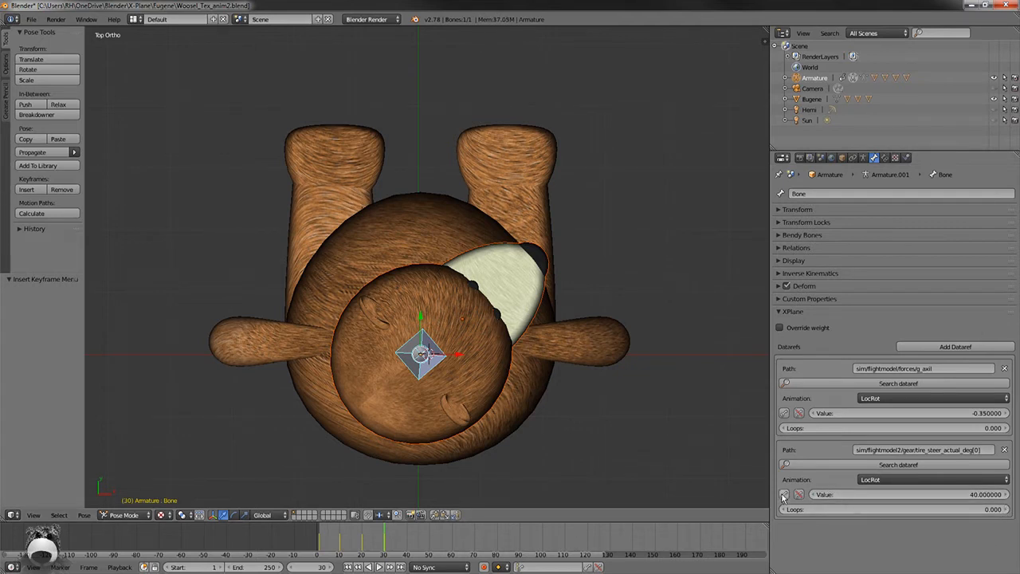
Step repeatedly between frames 20 and 30 to examine how the tire steer dataref value follows the head's turn
key(Left)
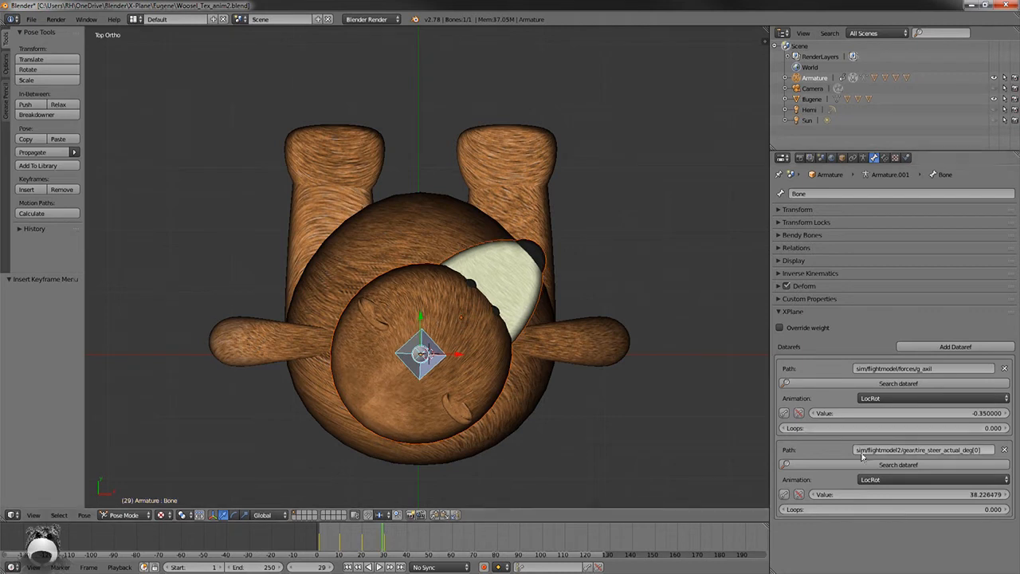
key(Left)
key(Left)
key(Left)
key(Left)
key(Left)
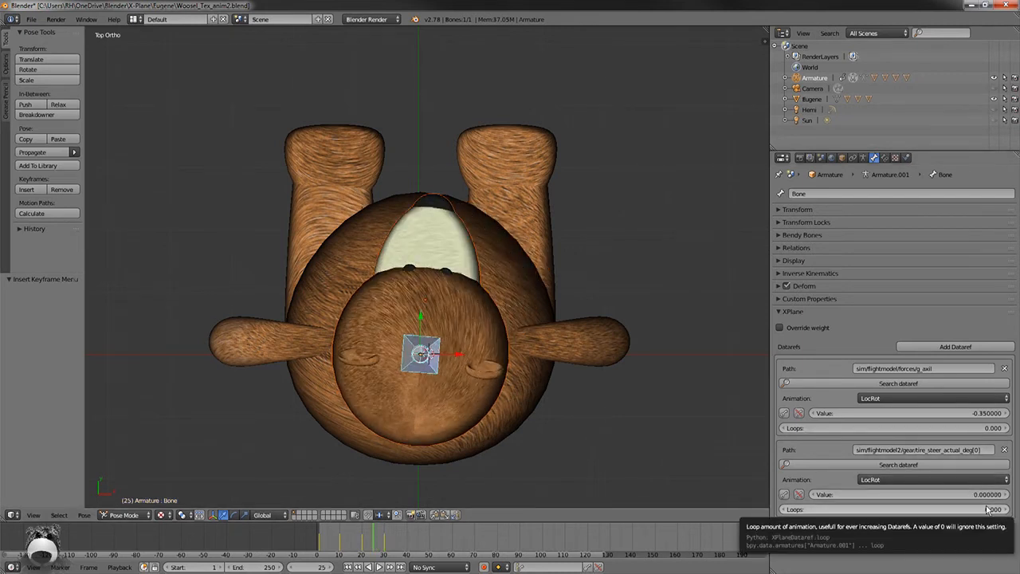
key(Left)
key(Left)
key(Left)
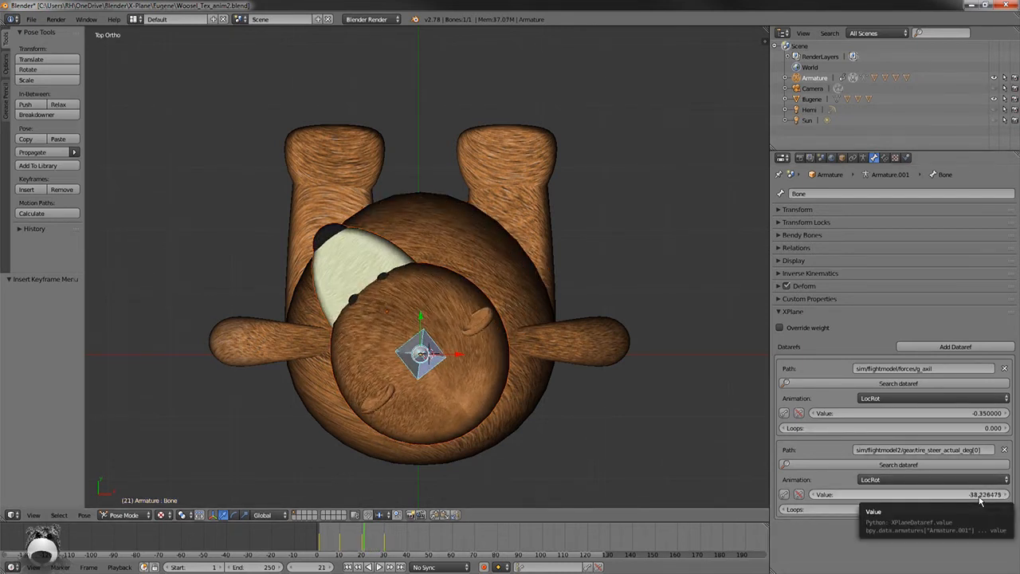
key(Right)
key(Right)
key(Right)
key(Right)
key(Right)
key(Right)
key(Right)
key(Left)
key(Left)
key(Left)
key(Left)
key(Left)
key(Left)
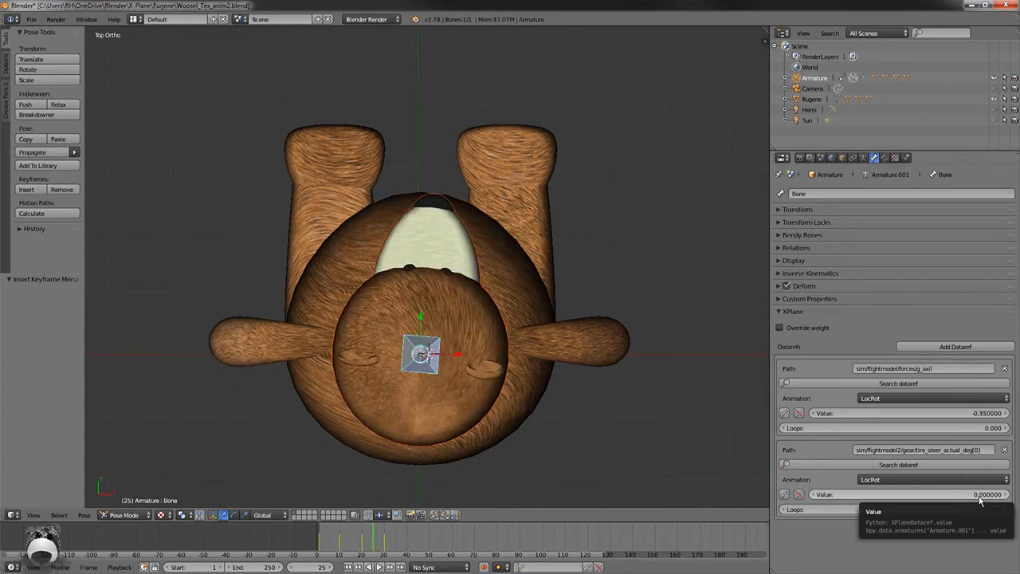
key(Right)
key(Right)
key(Right)
key(Right)
key(Right)
key(Right)
key(Right)
key(Right)
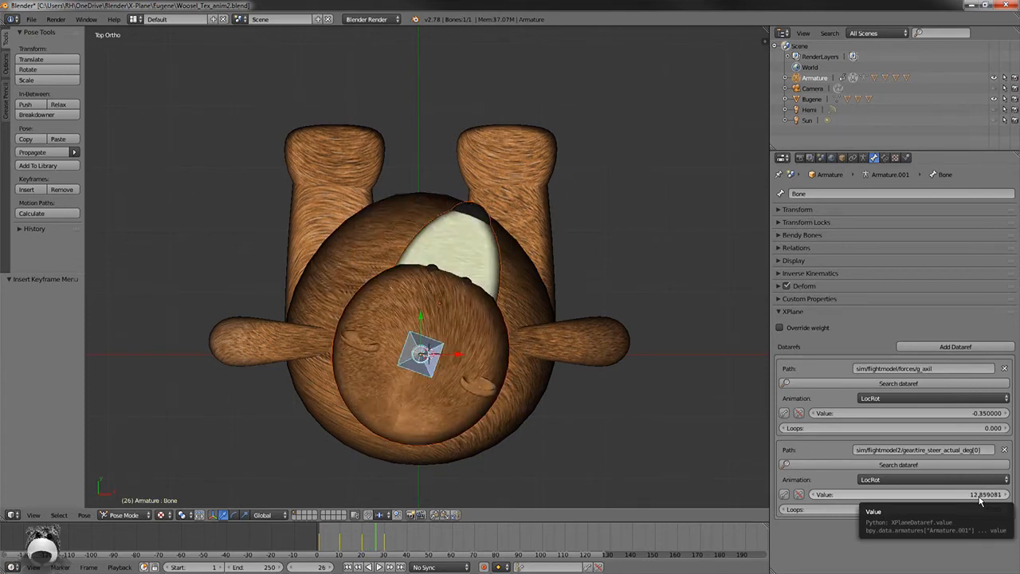
key(Left)
key(Left)
key(Left)
key(Left)
key(Left)
key(Left)
key(Left)
key(Left)
key(Left)
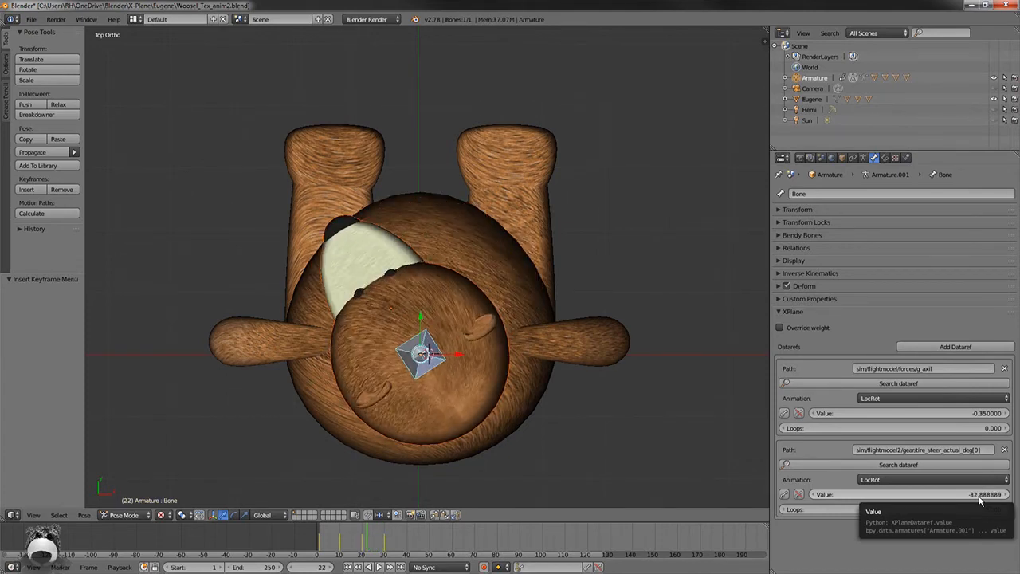
Step backward through the animation toward its start to examine how the head pose and tire steer dataref value change
key(Left)
key(Left)
key(Left)
key(Left)
key(Left)
key(Left)
key(Left)
key(Left)
key(Left)
key(Left)
key(Left)
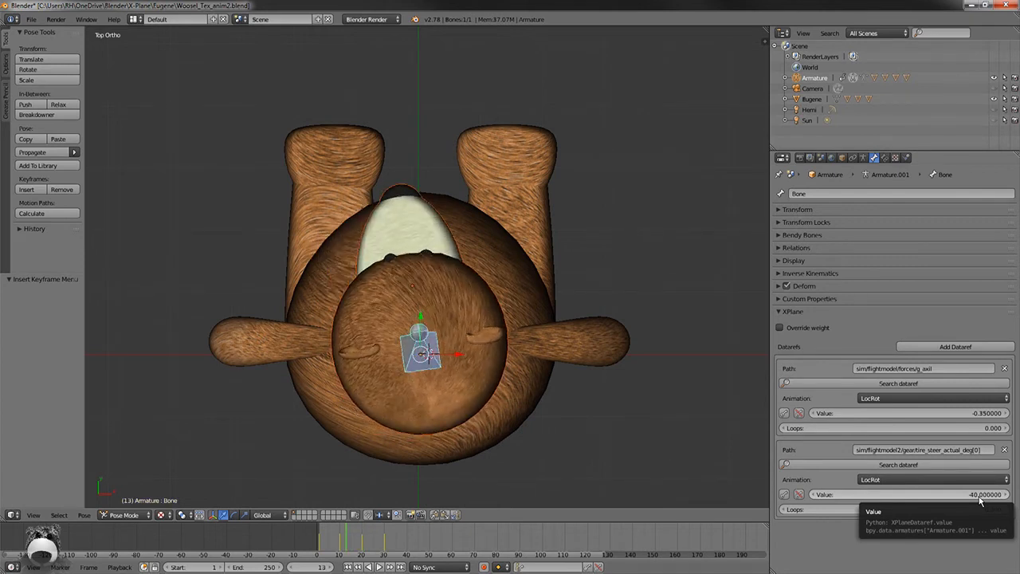
key(Left)
key(Left)
key(Left)
key(Left)
key(Left)
key(Left)
key(Left)
key(Left)
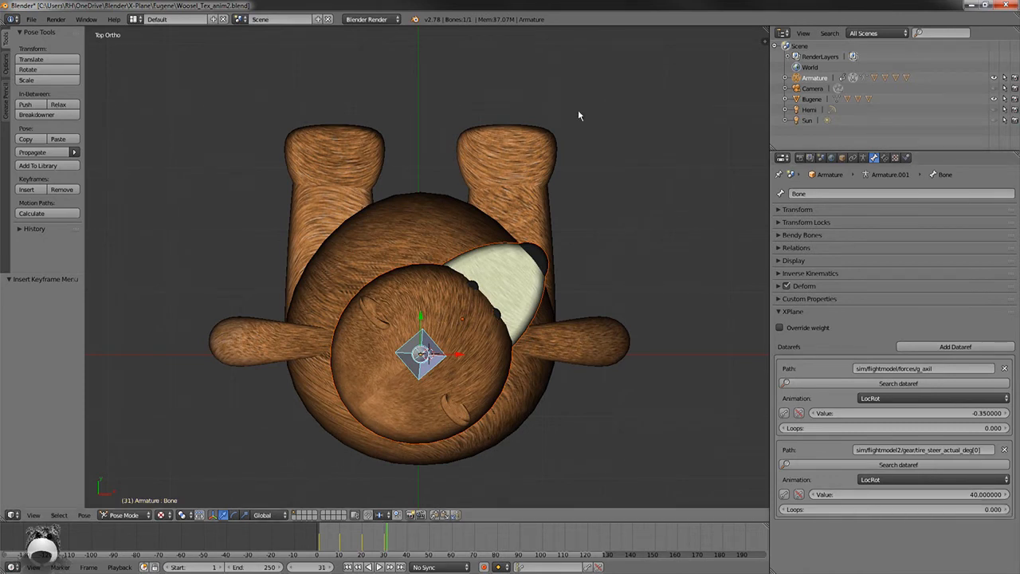
Save the Blender file with the finished dataref animation
click(34, 23)
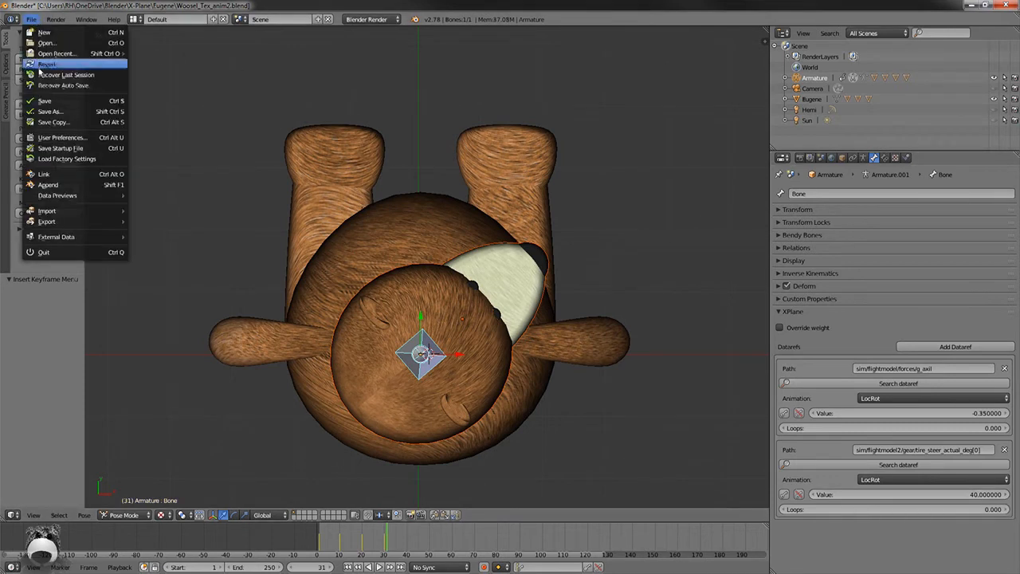
click(51, 101)
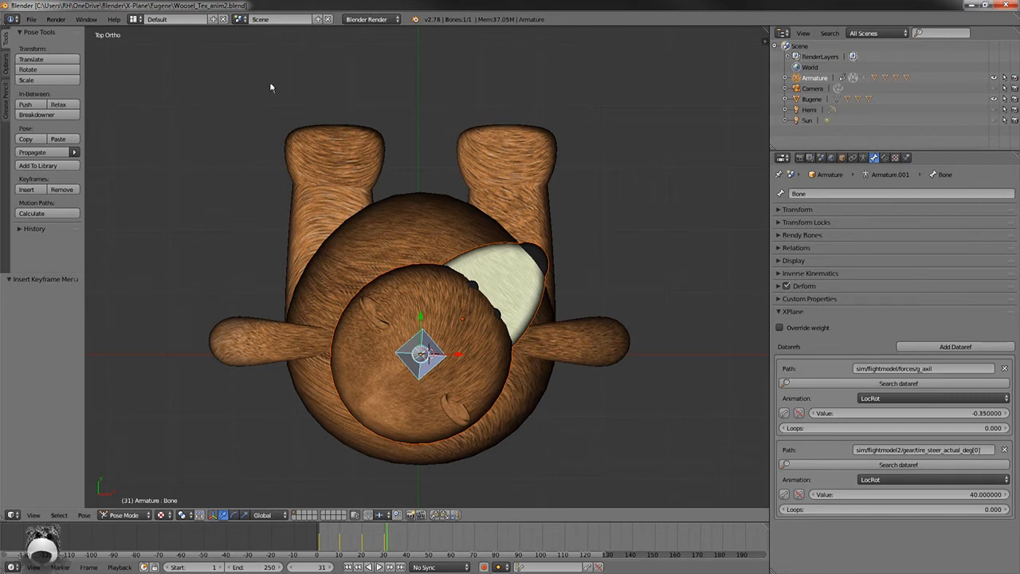
Examine the scene's XPlane export settings, including the X-Plane version, export mode, layer name, type and default texture
click(842, 159)
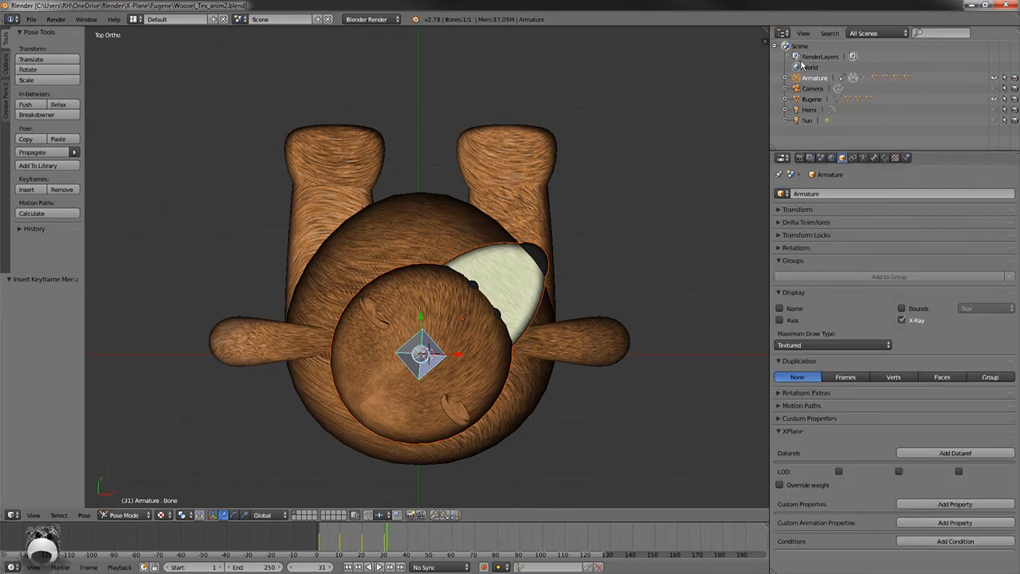
click(821, 158)
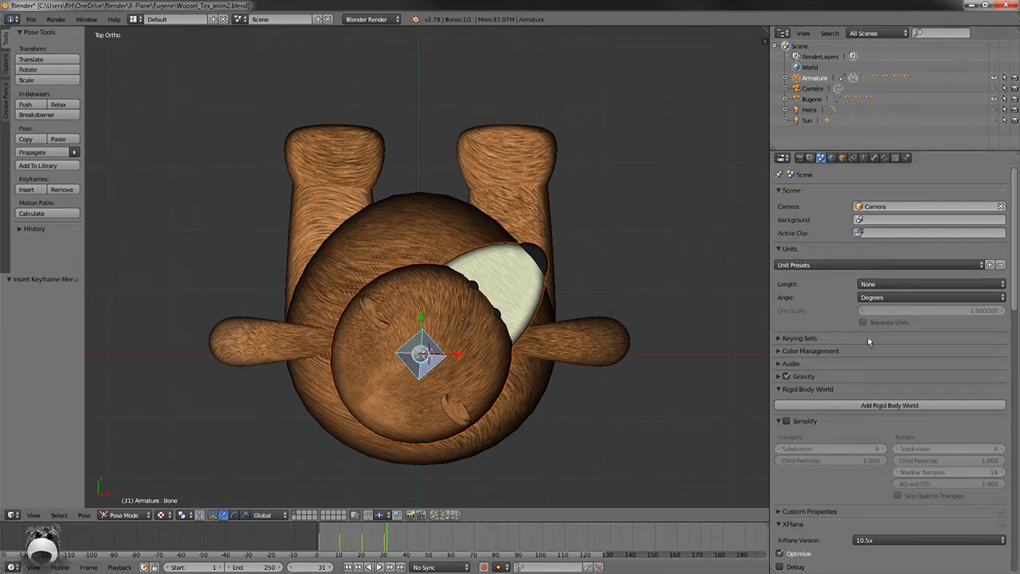
scroll(864, 330, down, 6)
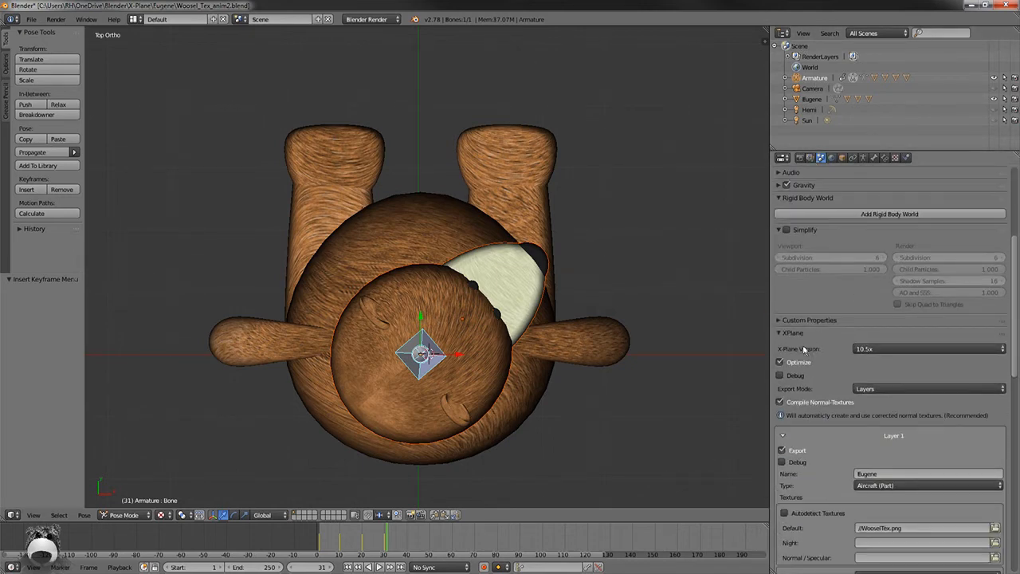
click(876, 353)
click(877, 354)
scroll(832, 453, down, 2)
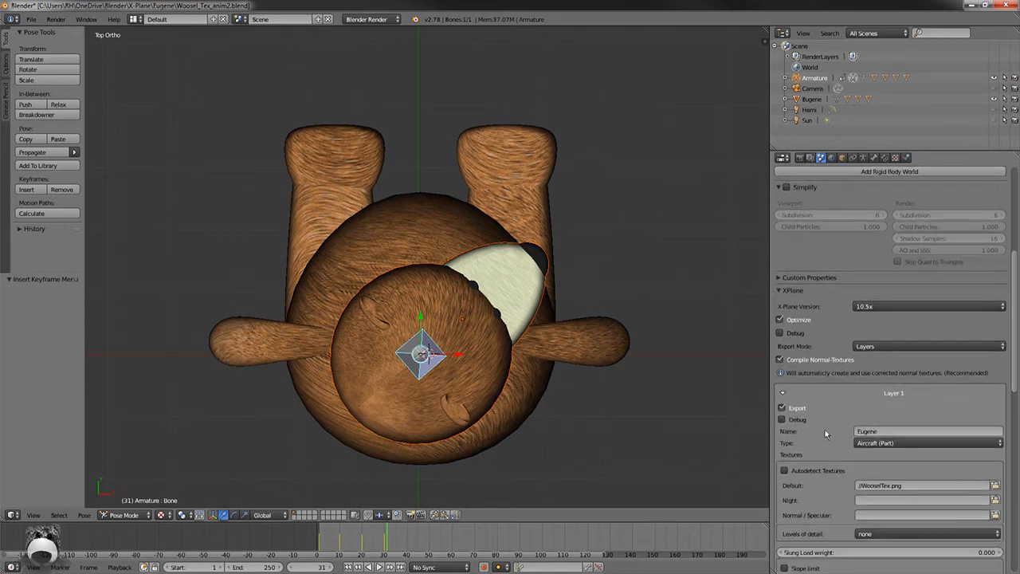
scroll(871, 434, down, 5)
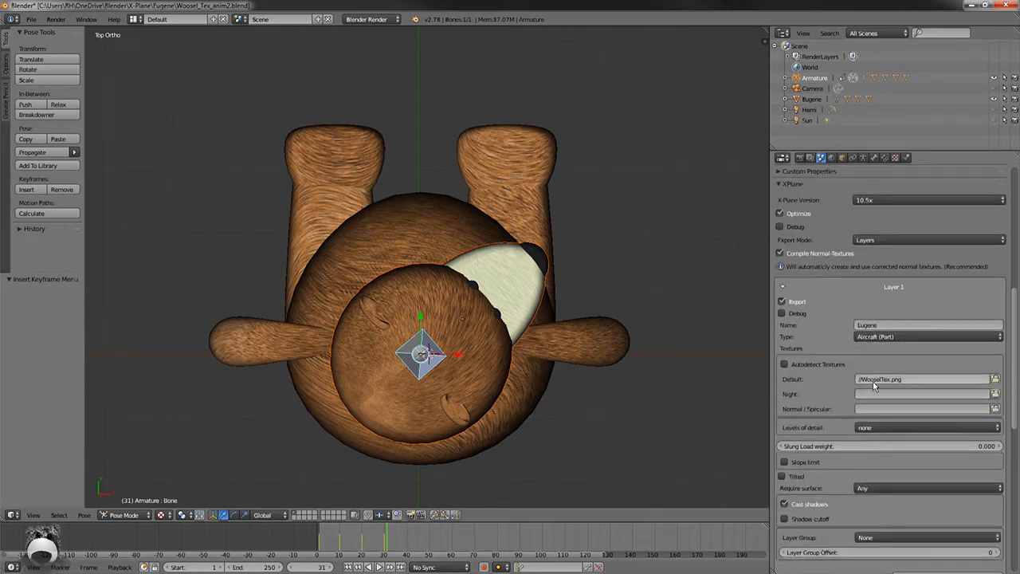
scroll(837, 362, down, 5)
scroll(837, 363, up, 5)
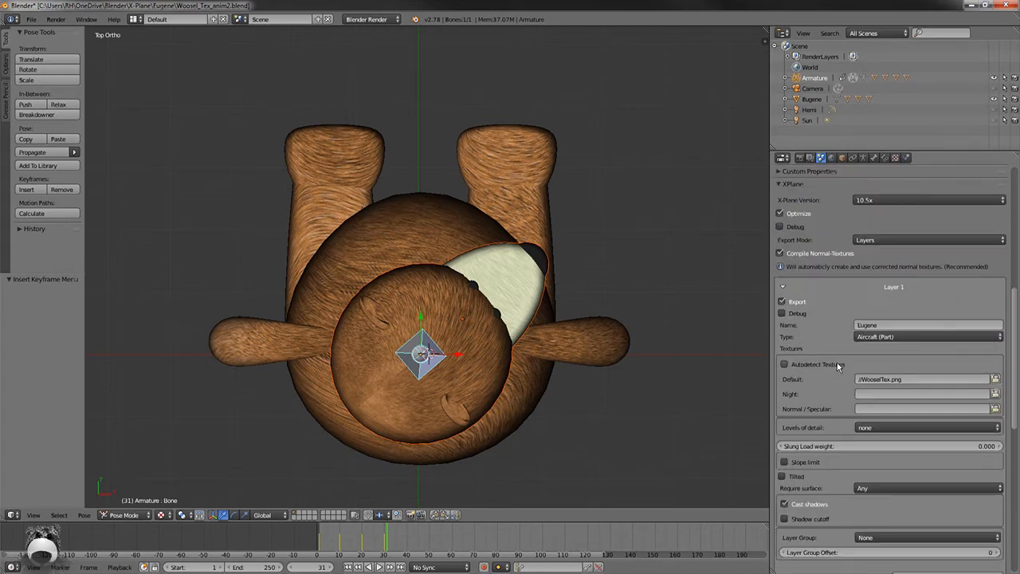
scroll(853, 335, up, 15)
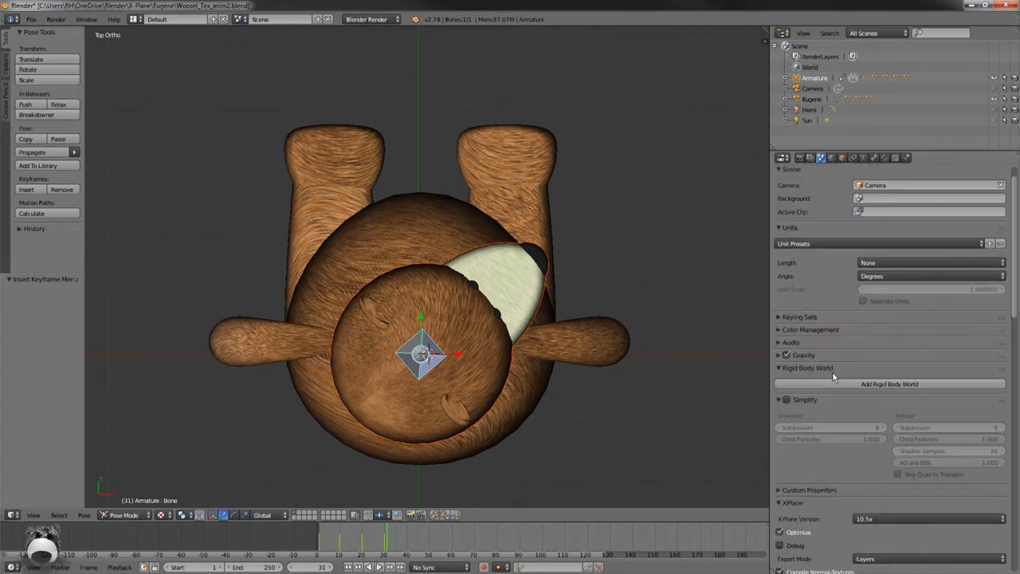
Save the Blender file again and export the model as an XPlane Object (.obj)
click(30, 19)
click(43, 100)
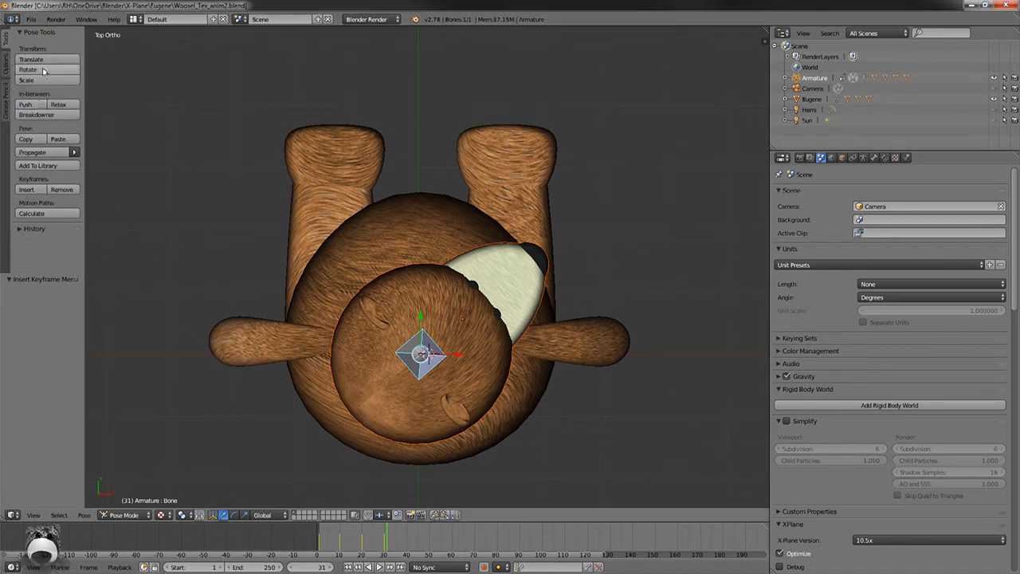
click(32, 20)
mouse_move(64, 221)
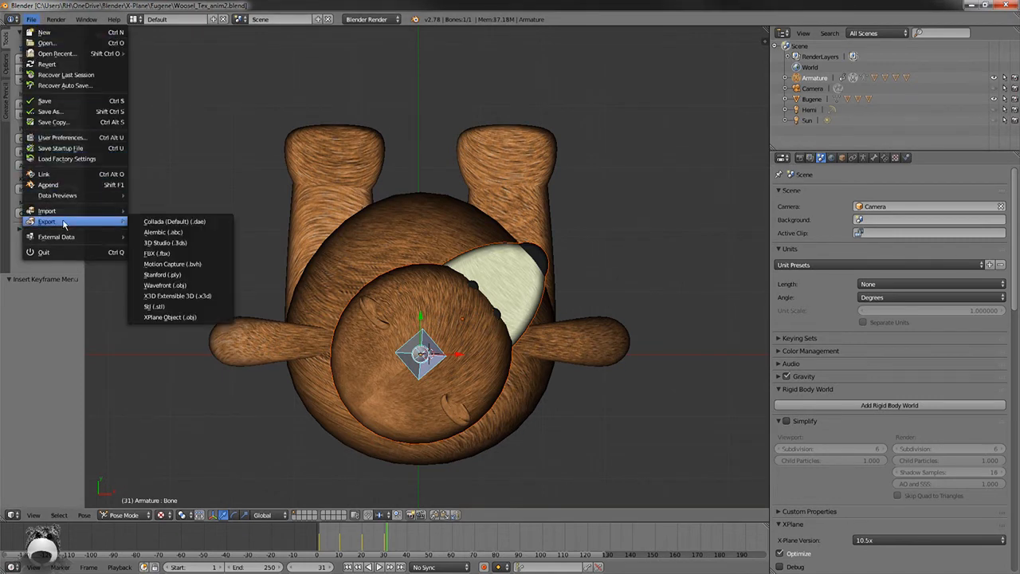
click(188, 319)
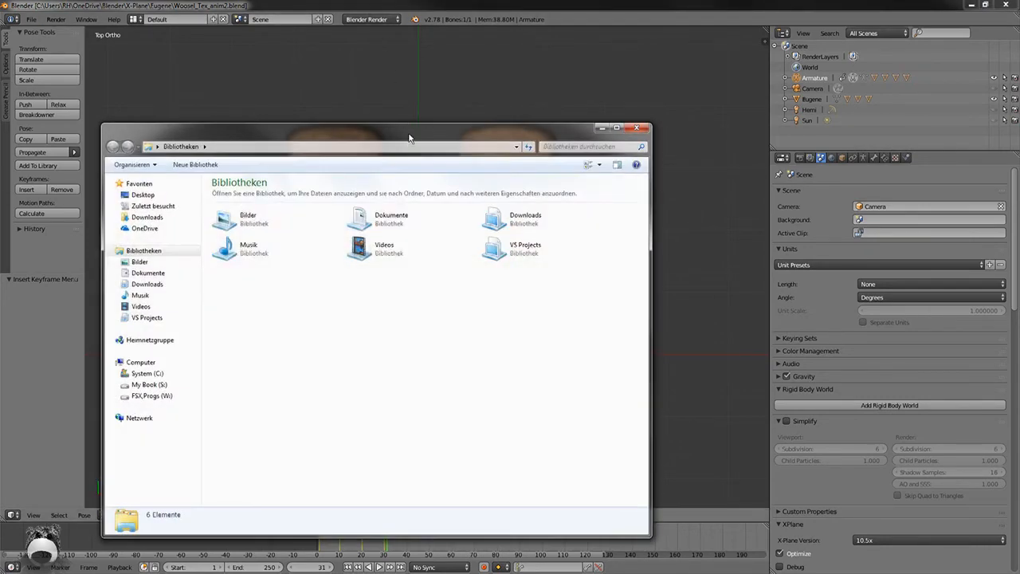
Move the file browser window out of the way and switch to a maximized Plane Maker (X-System) window showing the Boeing B737-800X
drag(410, 137, 398, 0)
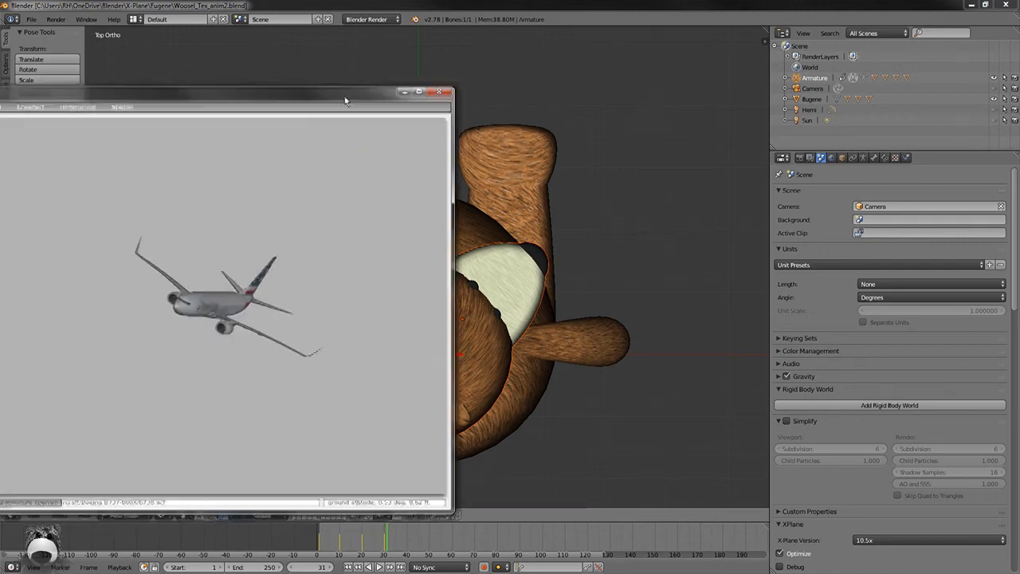
drag(346, 98, 540, 63)
click(618, 57)
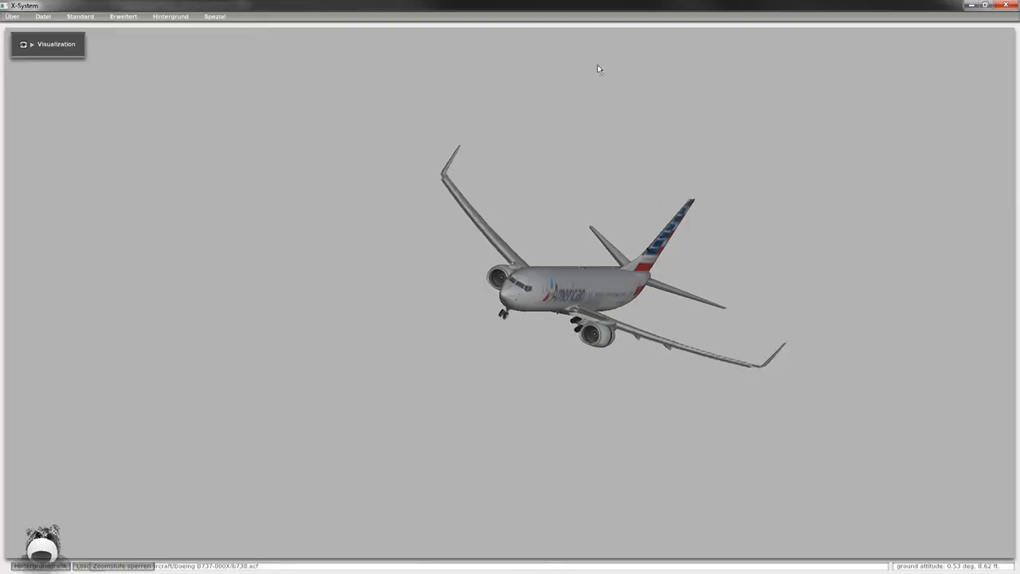
Toggle the aircraft's control surfaces between the resting and moving display twice
click(171, 16)
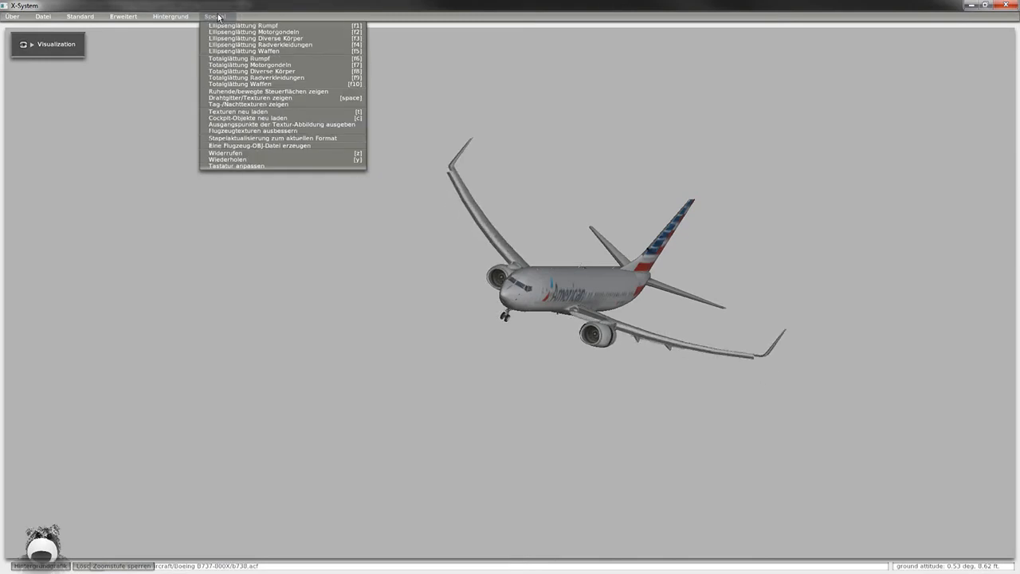
click(287, 92)
click(222, 17)
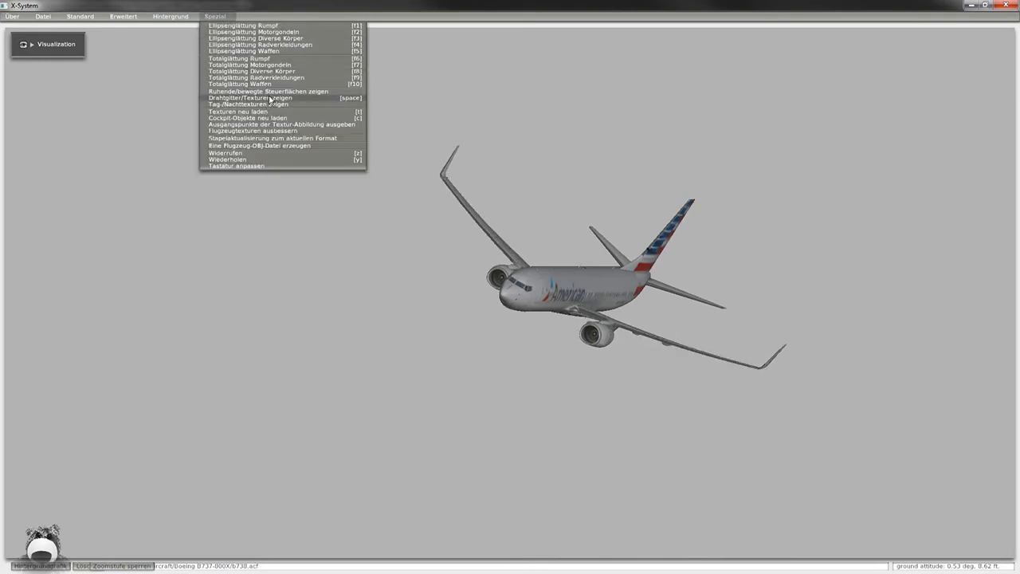
click(270, 93)
Load Eugene.obj from the Boeing B737-800X objects folder into the last miscellaneous object entry and close the object list
click(80, 16)
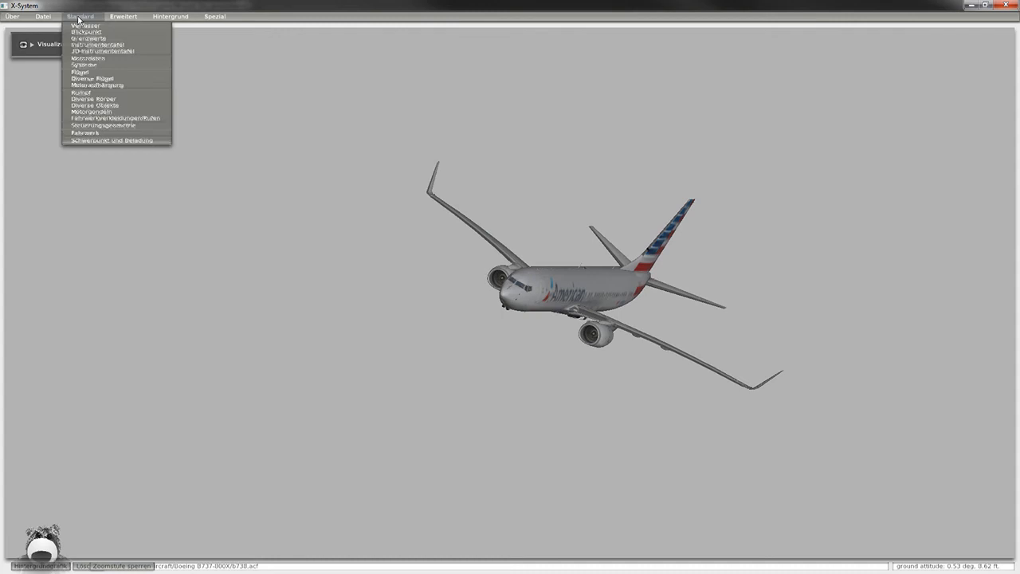
click(120, 113)
drag(532, 169, 560, 440)
click(363, 434)
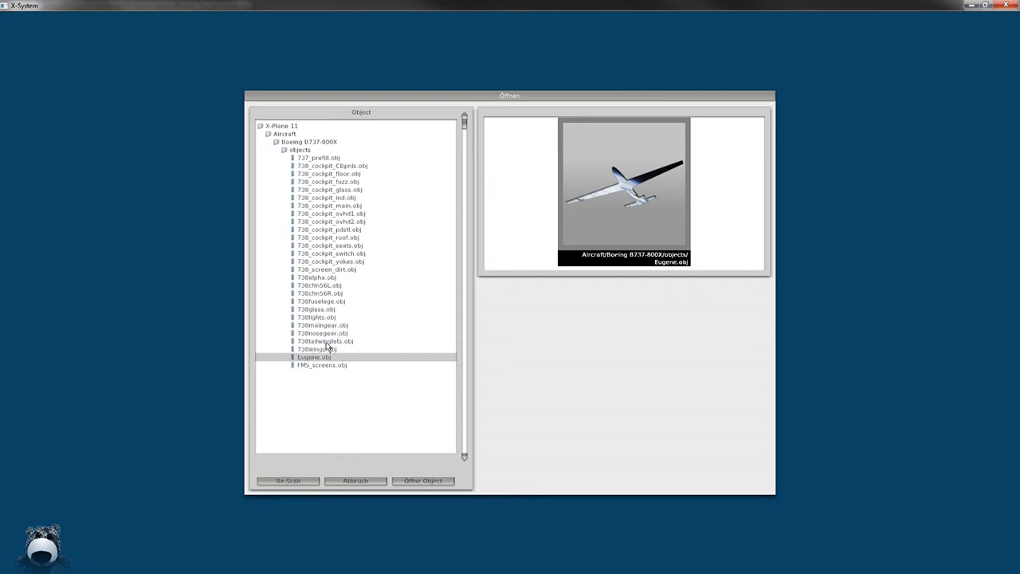
click(423, 481)
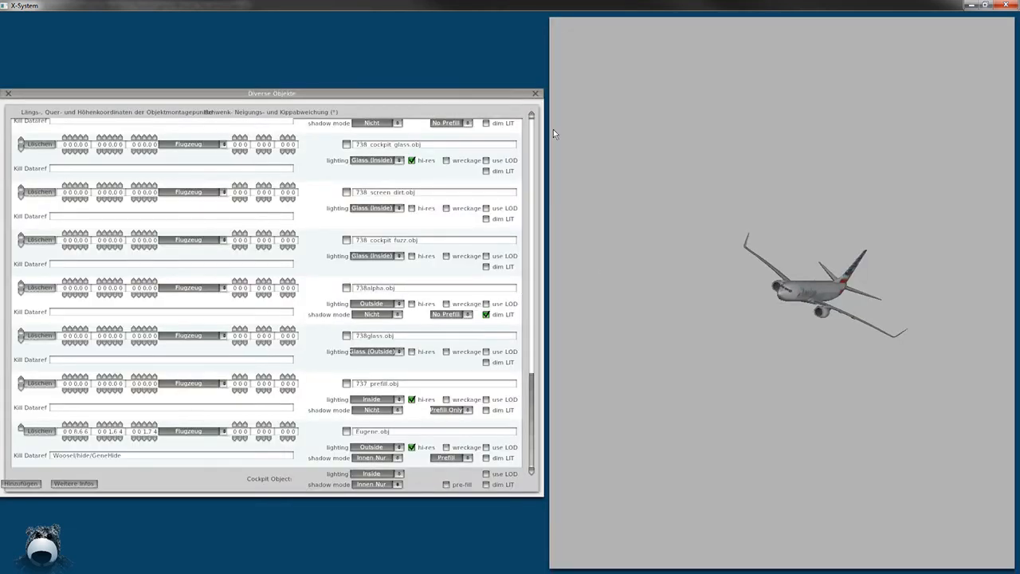
click(536, 93)
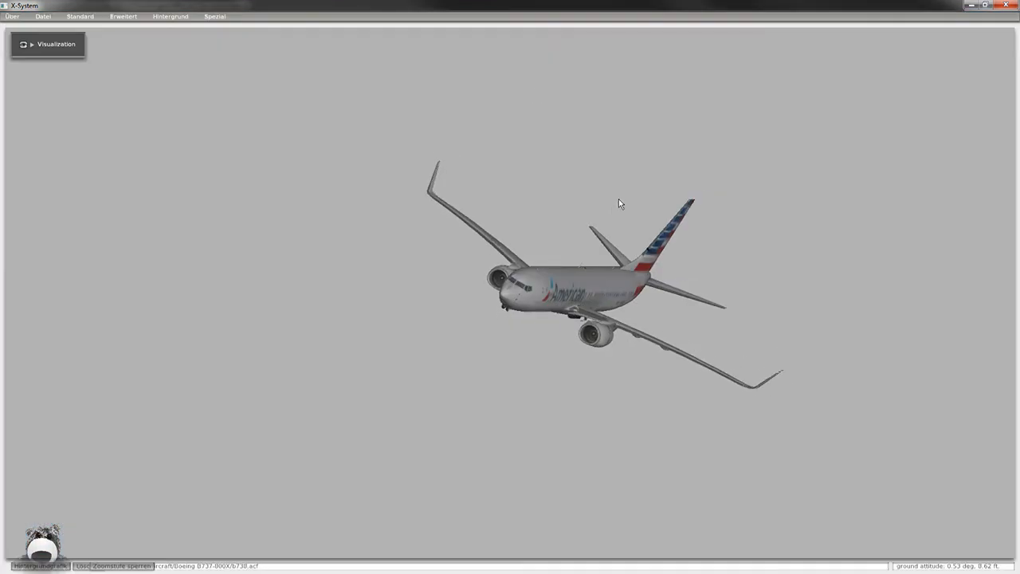
Examine Eugene and the movement of his head inside the aircraft's cockpit
scroll(620, 203, up, 5)
scroll(620, 203, up, 8)
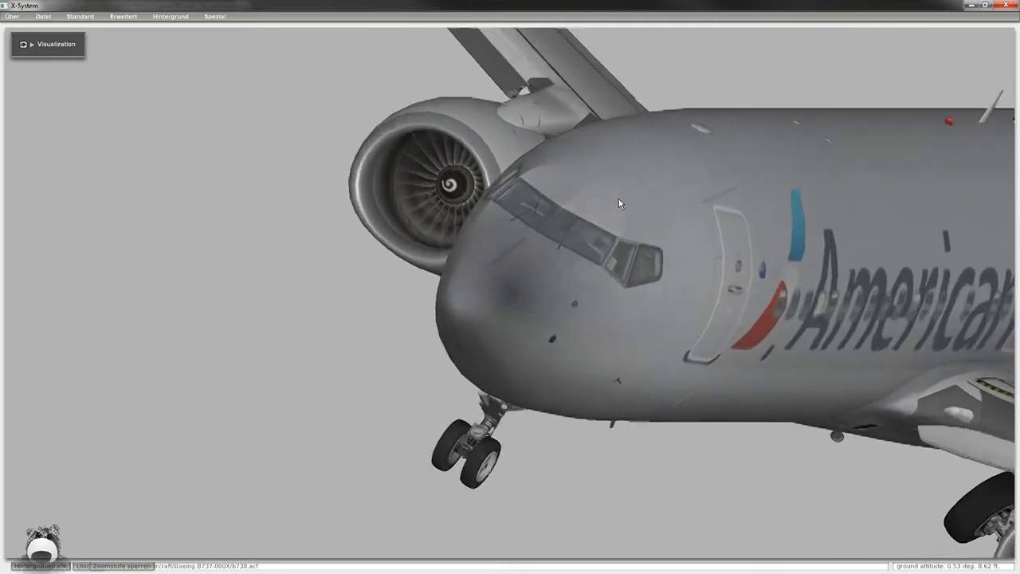
scroll(620, 203, up, 4)
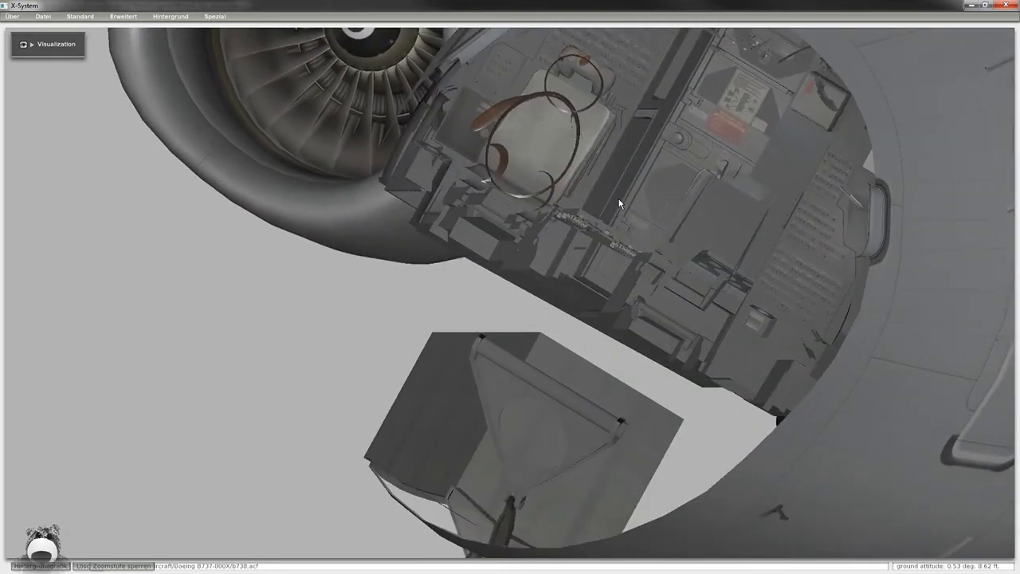
scroll(620, 203, down, 2)
scroll(620, 203, up, 3)
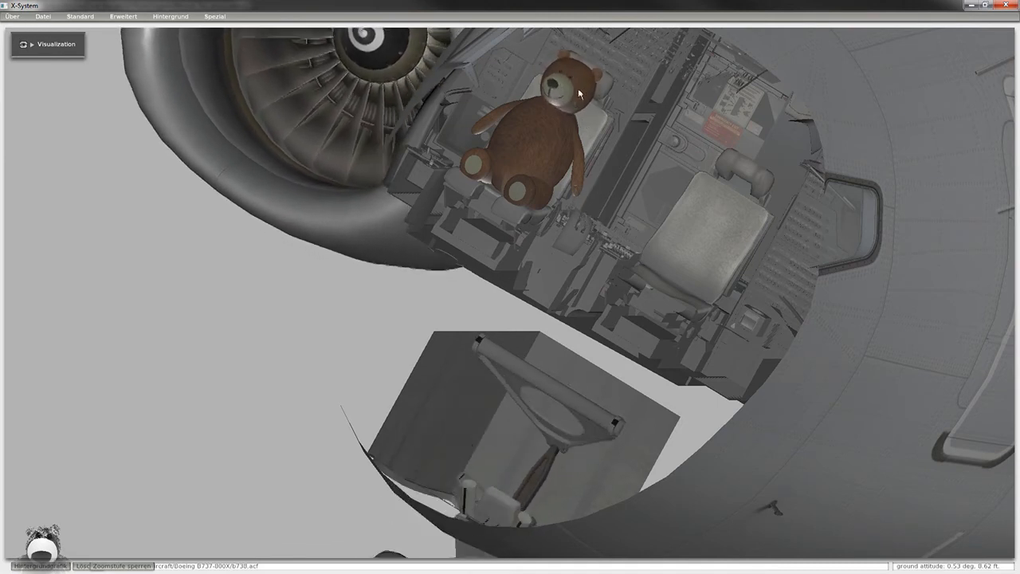
Save the aircraft file and close Plane Maker
click(41, 18)
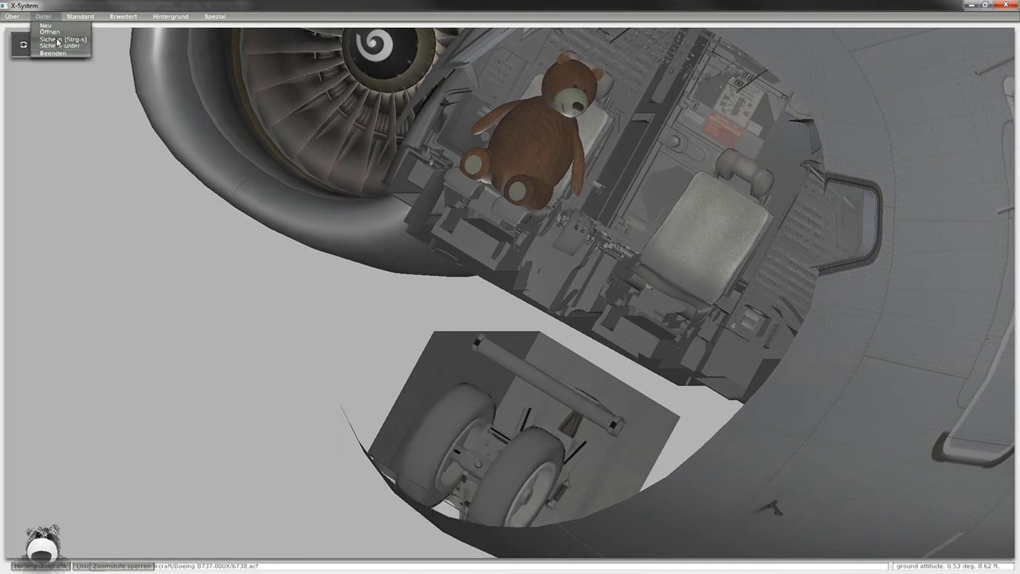
click(57, 41)
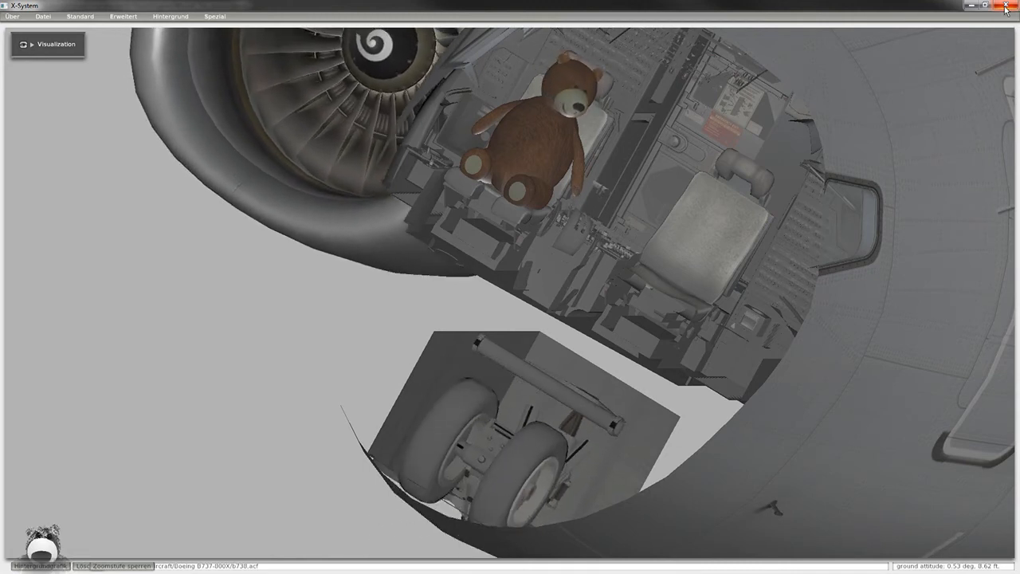
click(1005, 7)
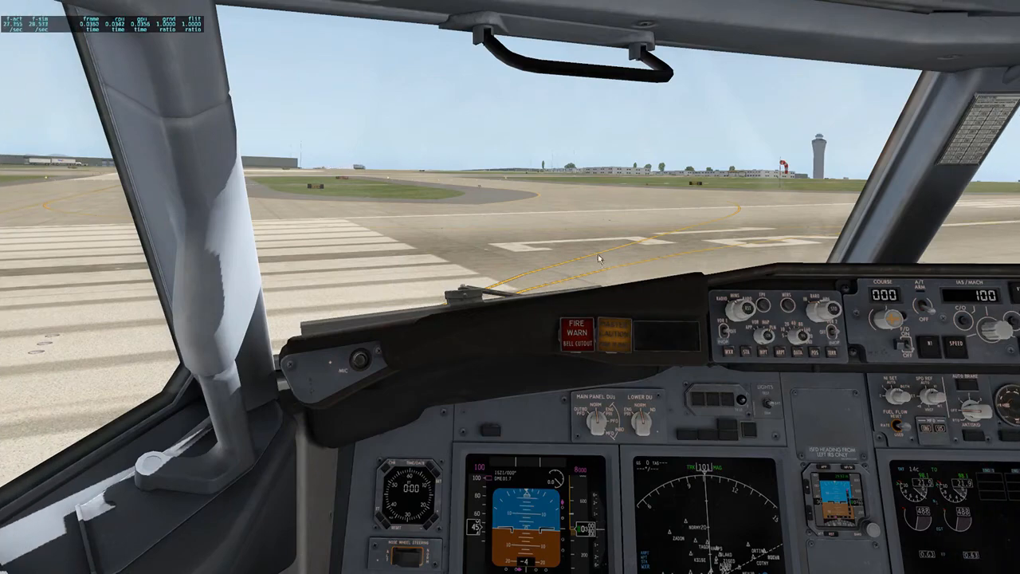
Switch to X-Plane and examine Eugene in the co-pilot's seat, both inside the cockpit and from outside through the windshield
right_drag(575, 225, 759, 228)
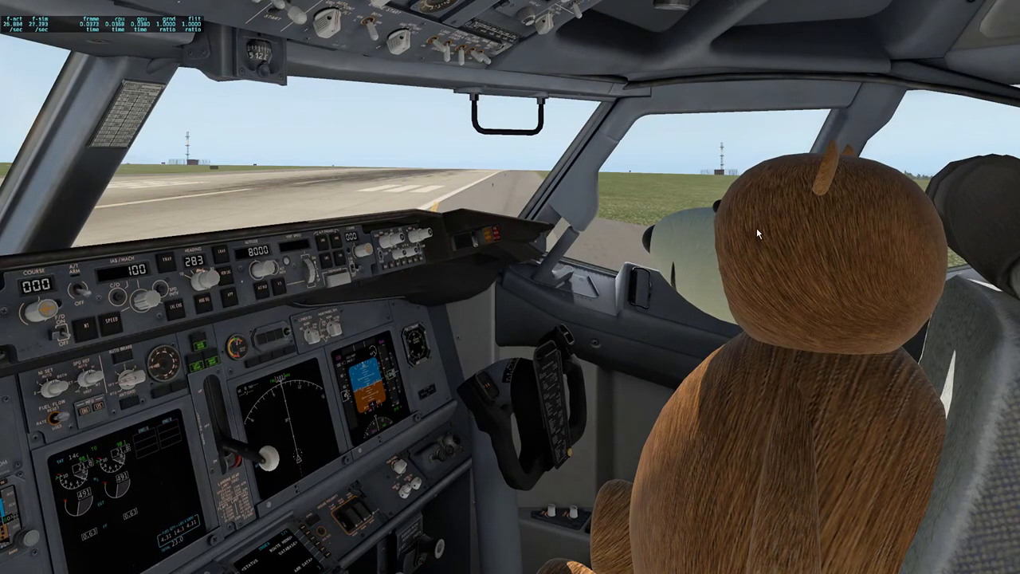
key(shift+4)
right_drag(420, 192, 538, 301)
right_drag(244, 199, 669, 307)
scroll(736, 293, up, 3)
scroll(669, 308, up, 5)
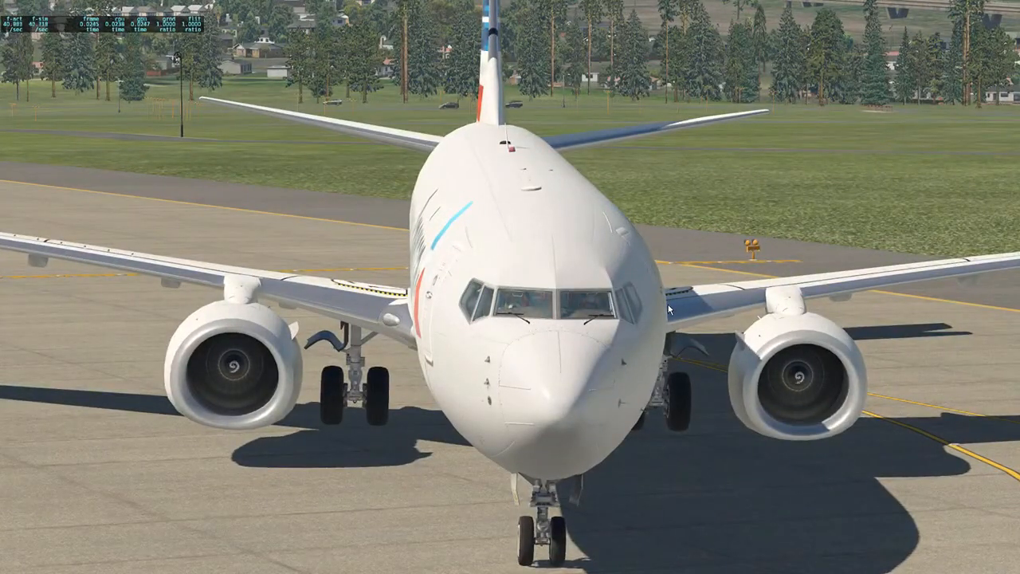
scroll(668, 311, down, 2)
scroll(668, 318, down, 4)
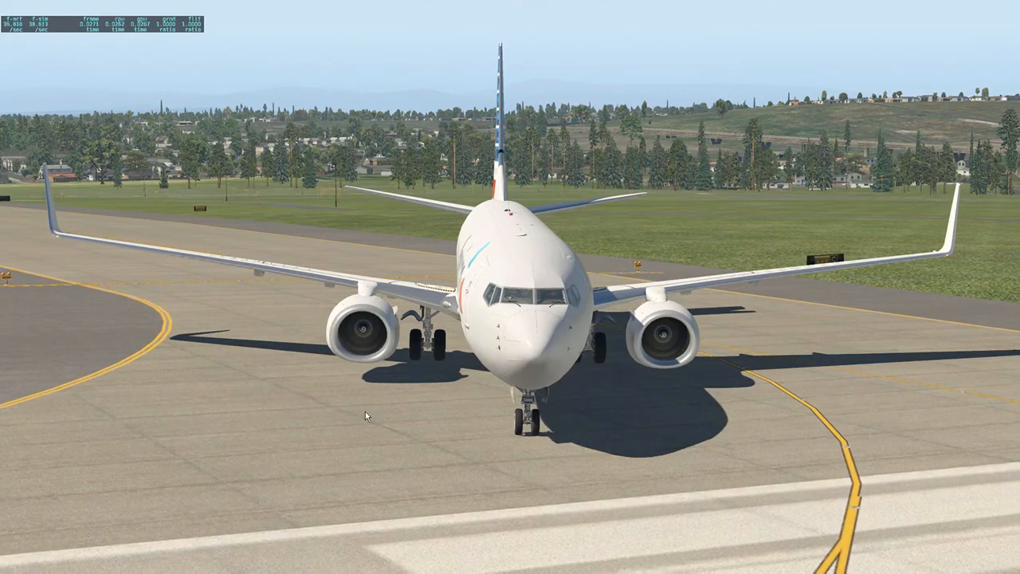
scroll(642, 402, up, 3)
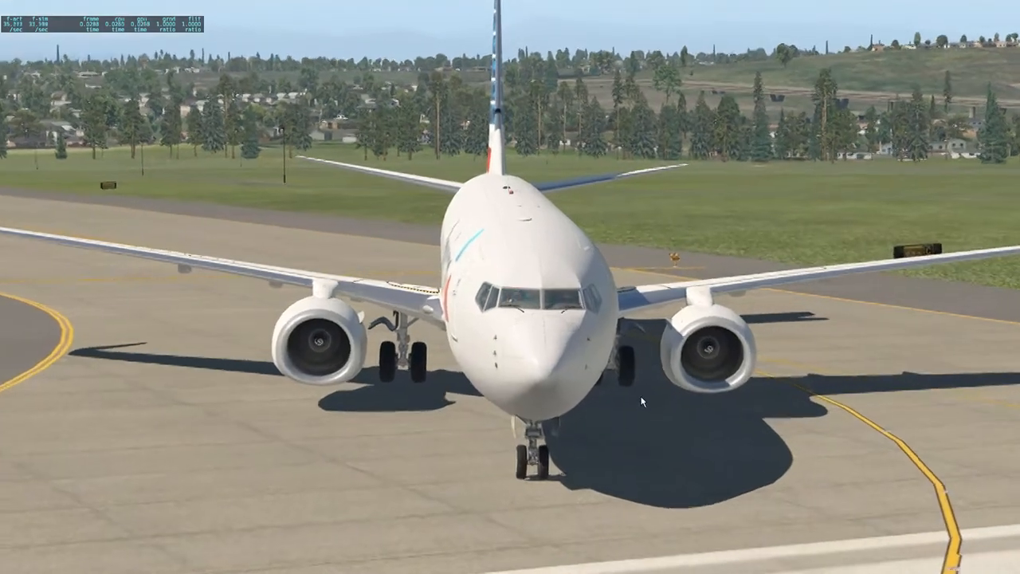
scroll(643, 402, up, 3)
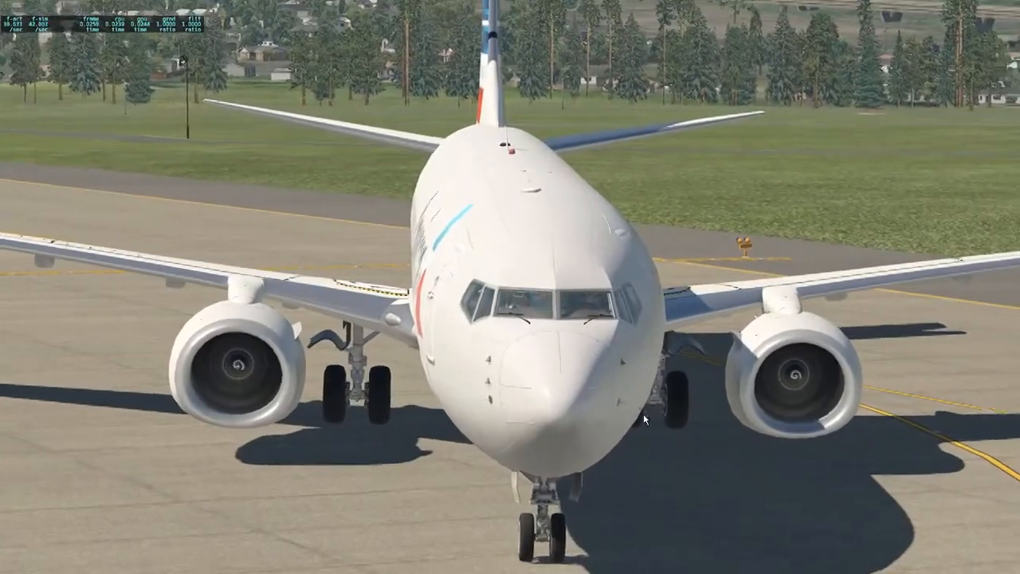
scroll(643, 413, down, 3)
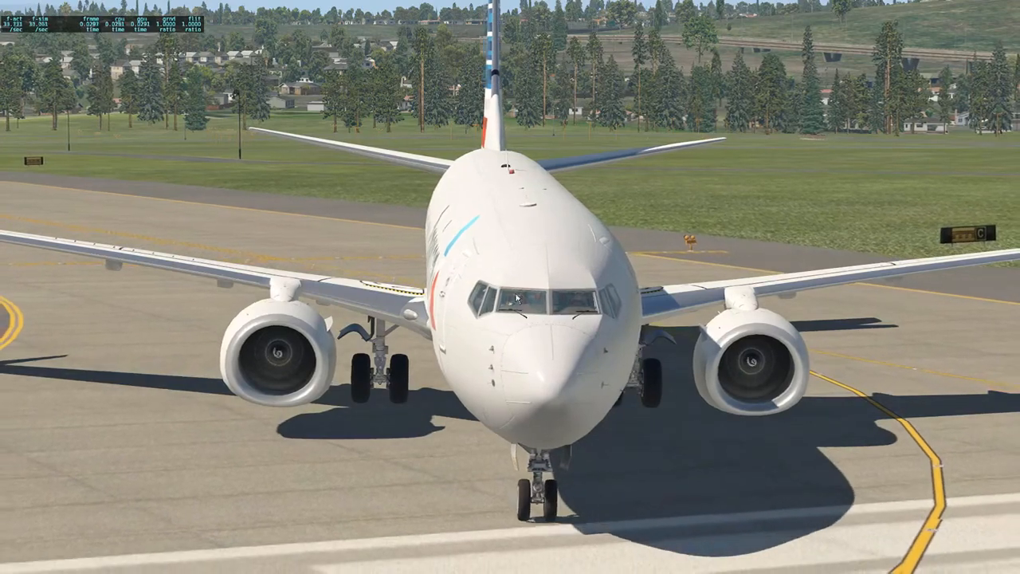
scroll(690, 418, up, 4)
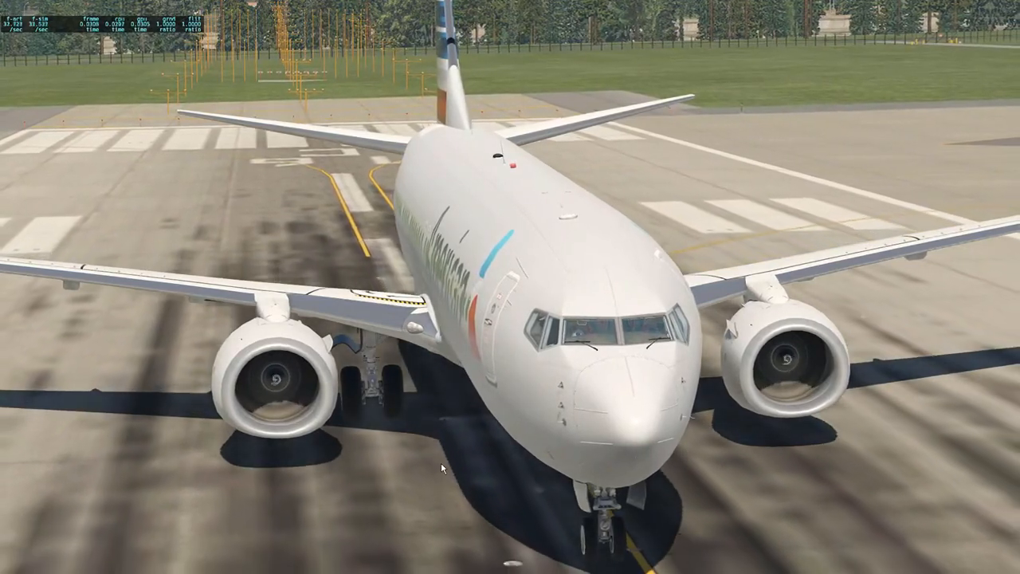
Return to the 3D cockpit, raise the flaps and retract the landing gear with Eugene's head in view
key(shift+9)
right_drag(458, 282, 593, 359)
key(2)
key(2)
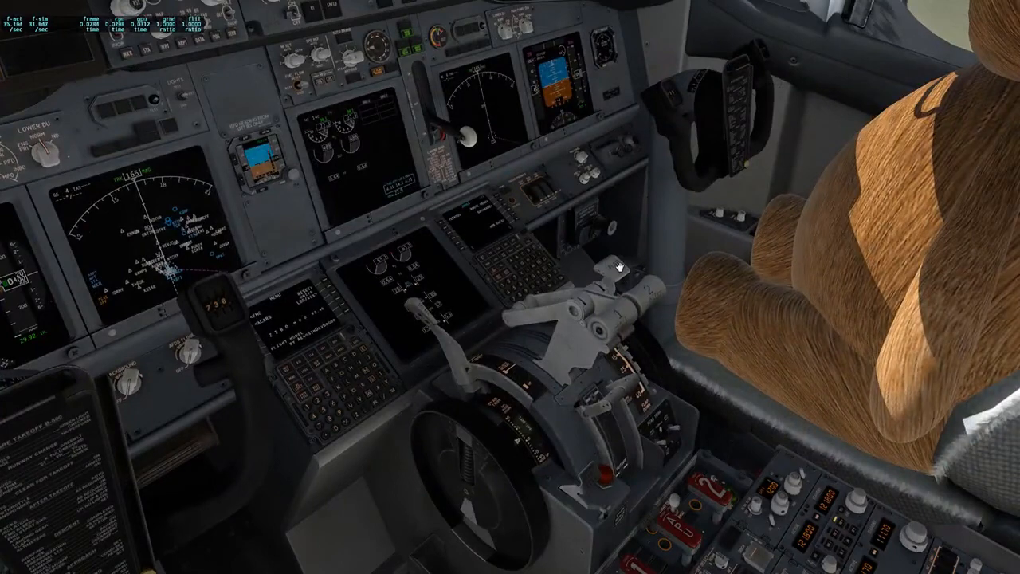
right_drag(603, 278, 671, 169)
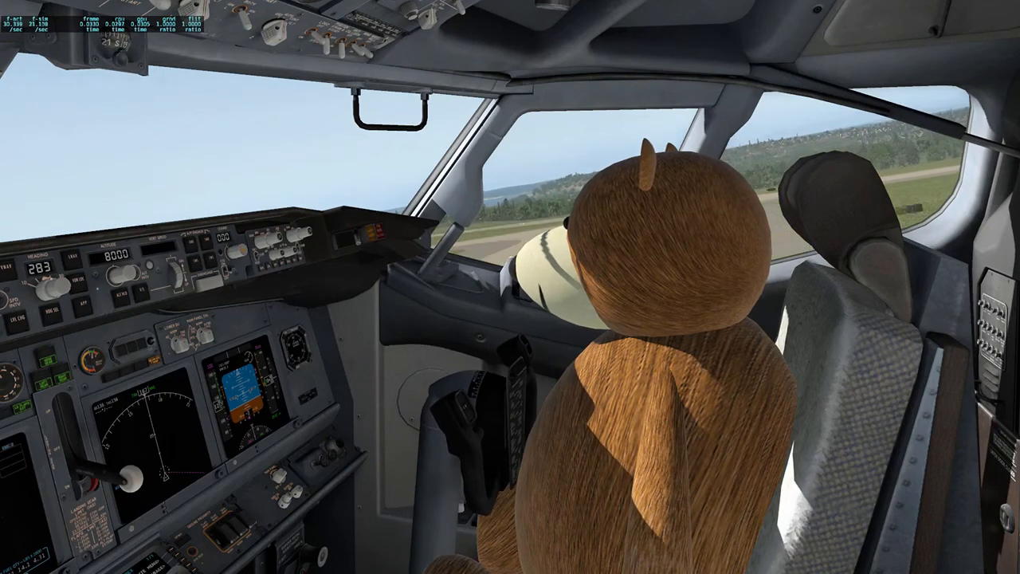
key(g)
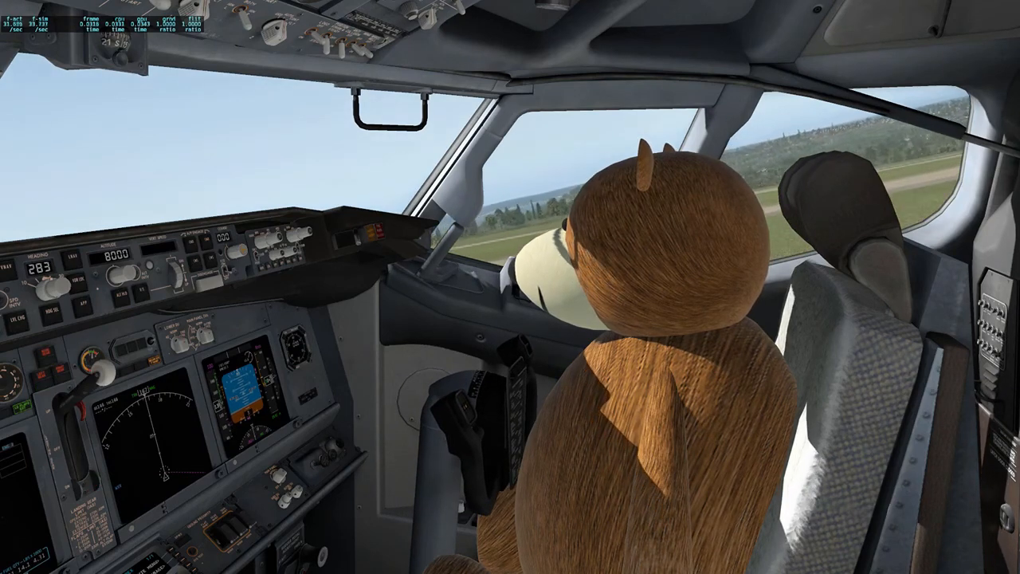